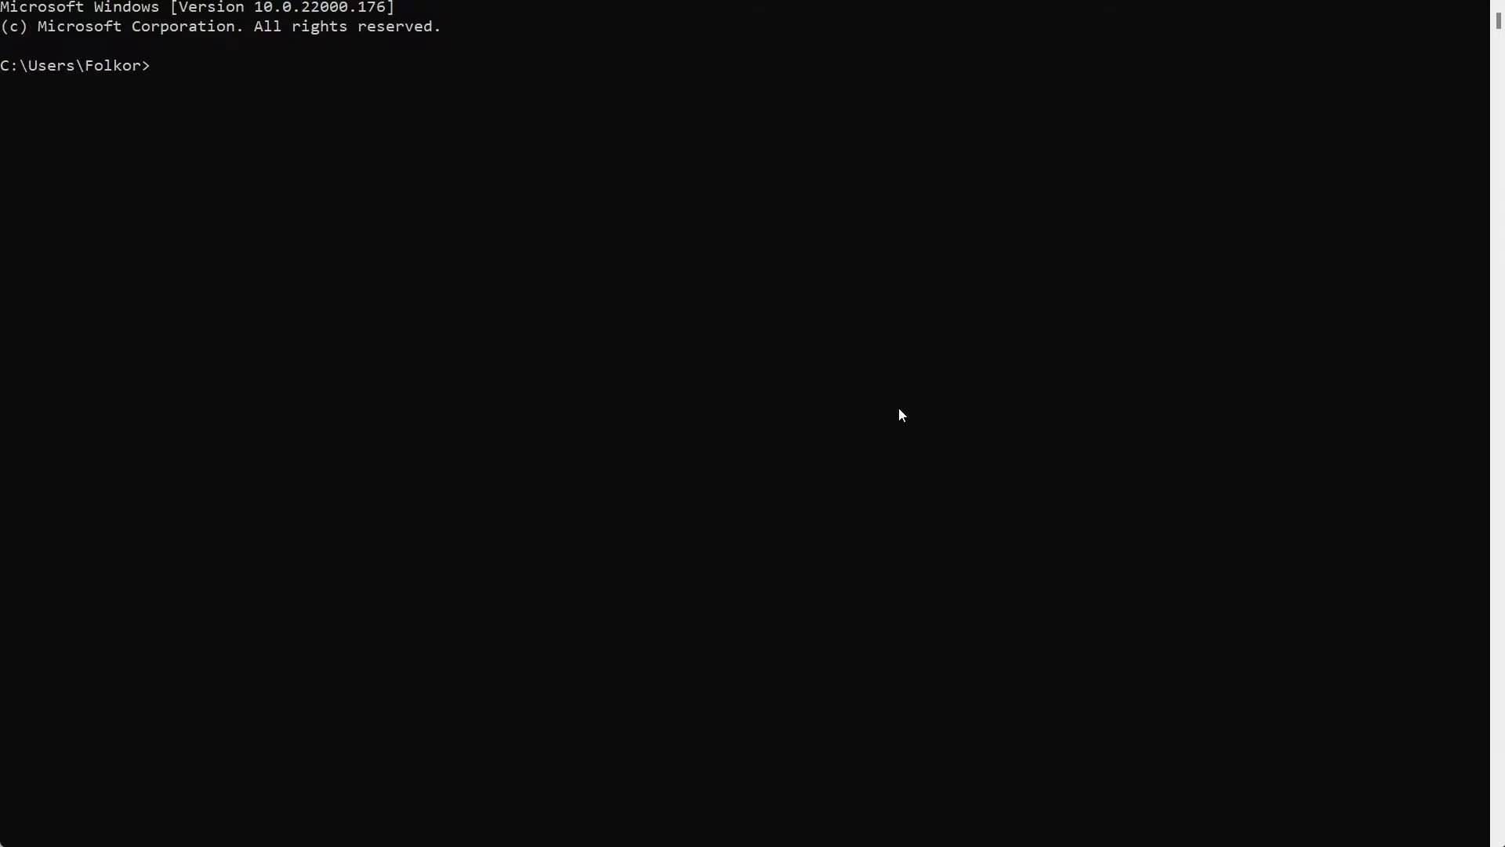
- Run ipconfig /all to list the full network configuration of every adapter
text(ipconfg /all)
key(Left)
key(Left)
text(i)
key(End)
key(Return)
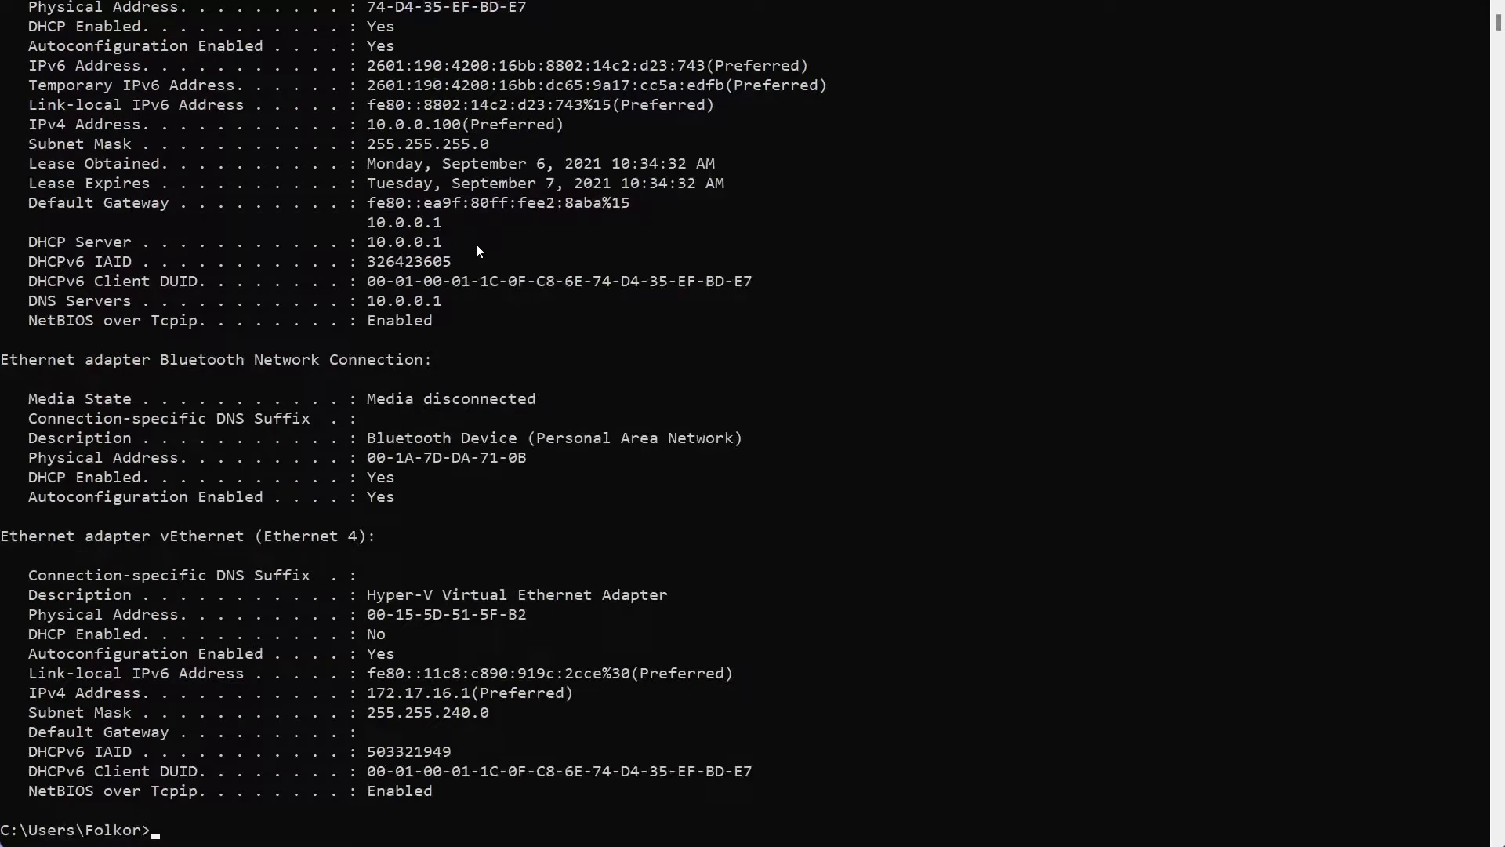
- Examine the adapter sections of the full configuration listing and highlight the Ethernet 4 adapter's IPv4 address
scroll(940, 345, up, 6)
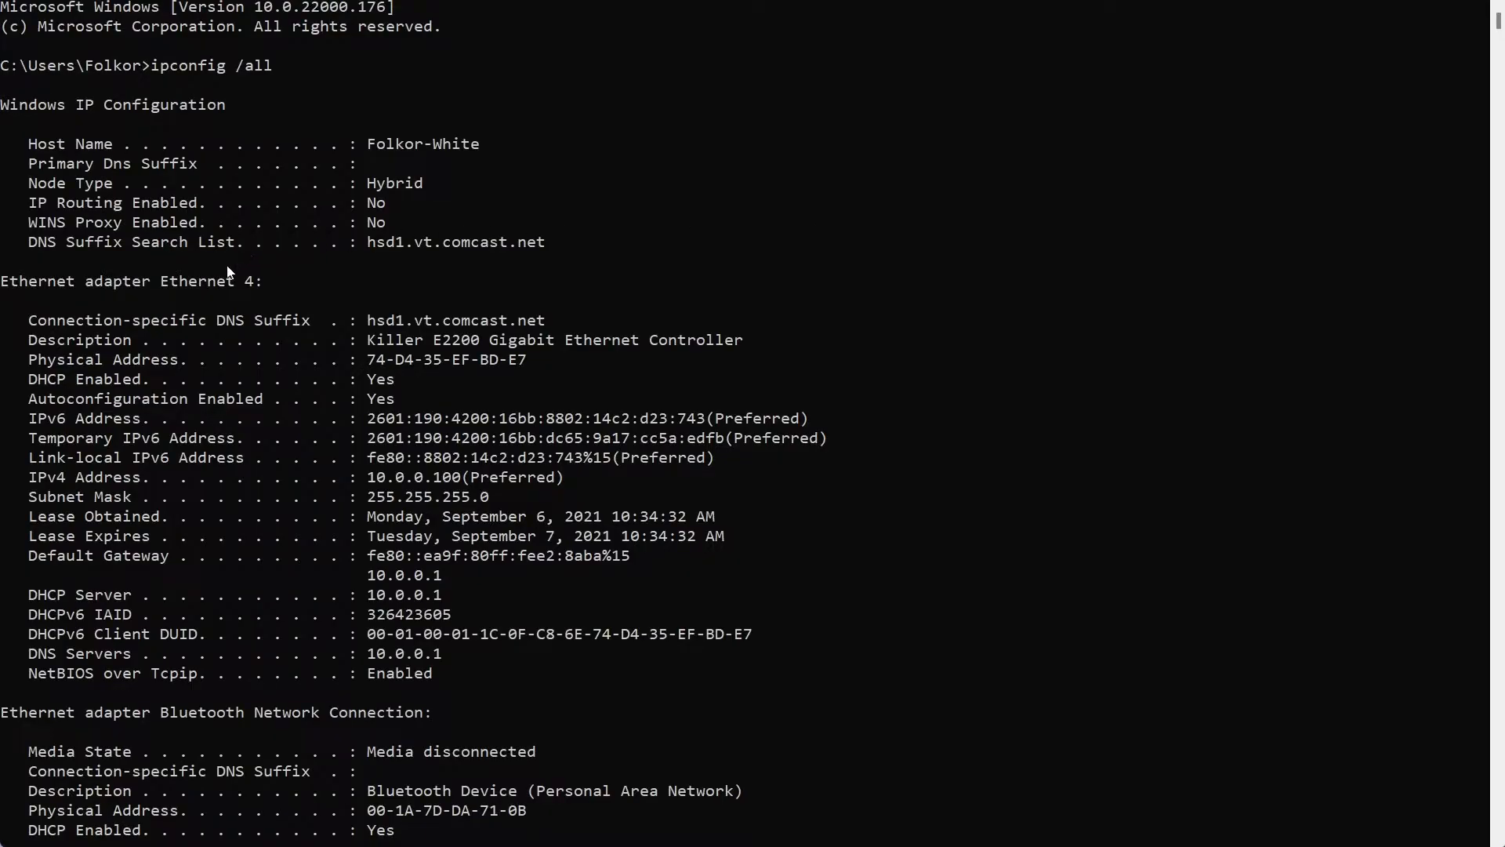
scroll(231, 261, down, 2)
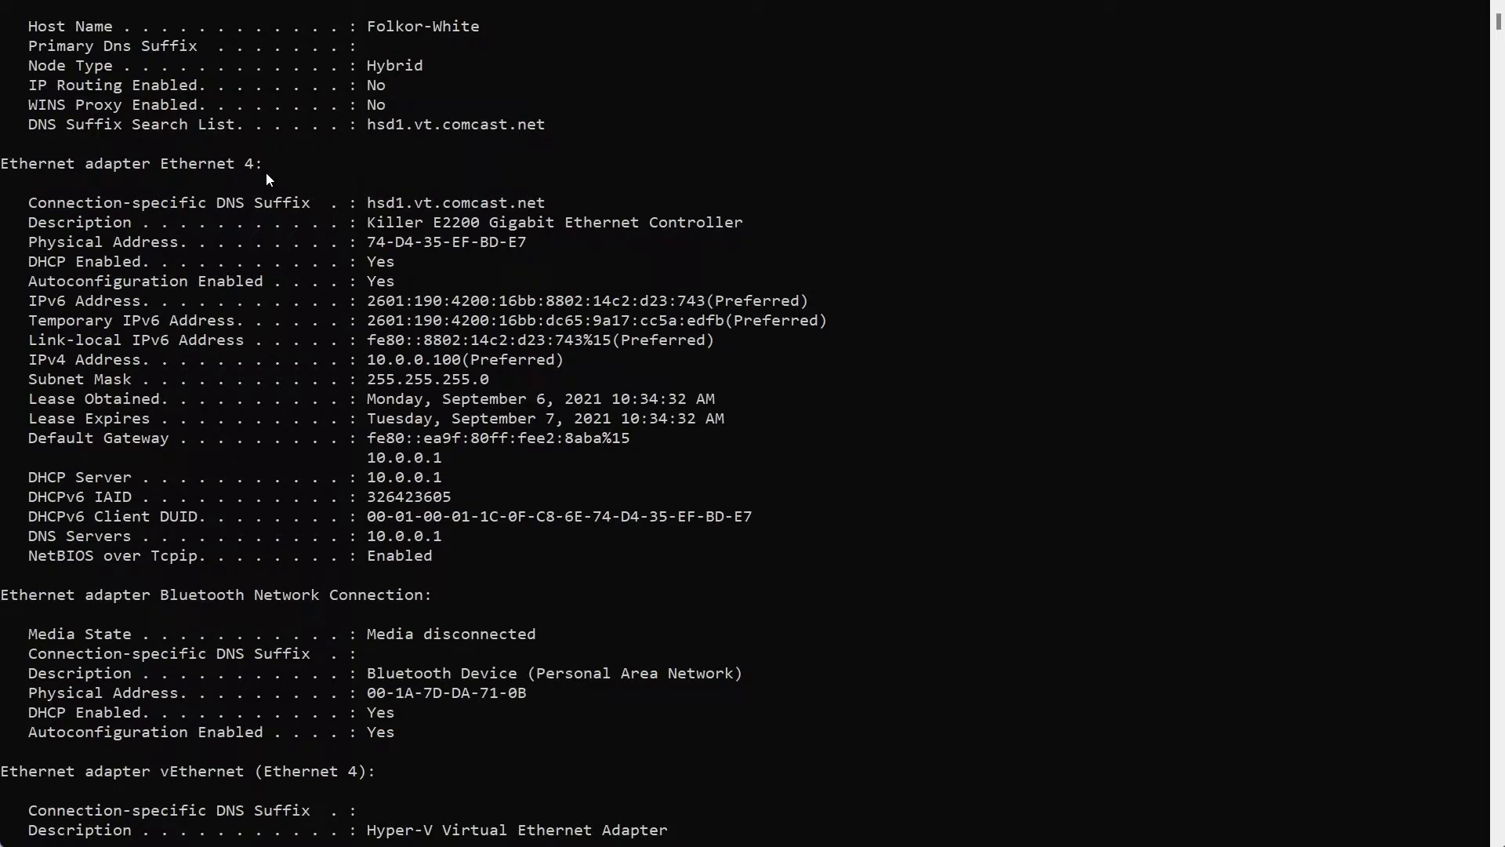
scroll(303, 274, down, 3)
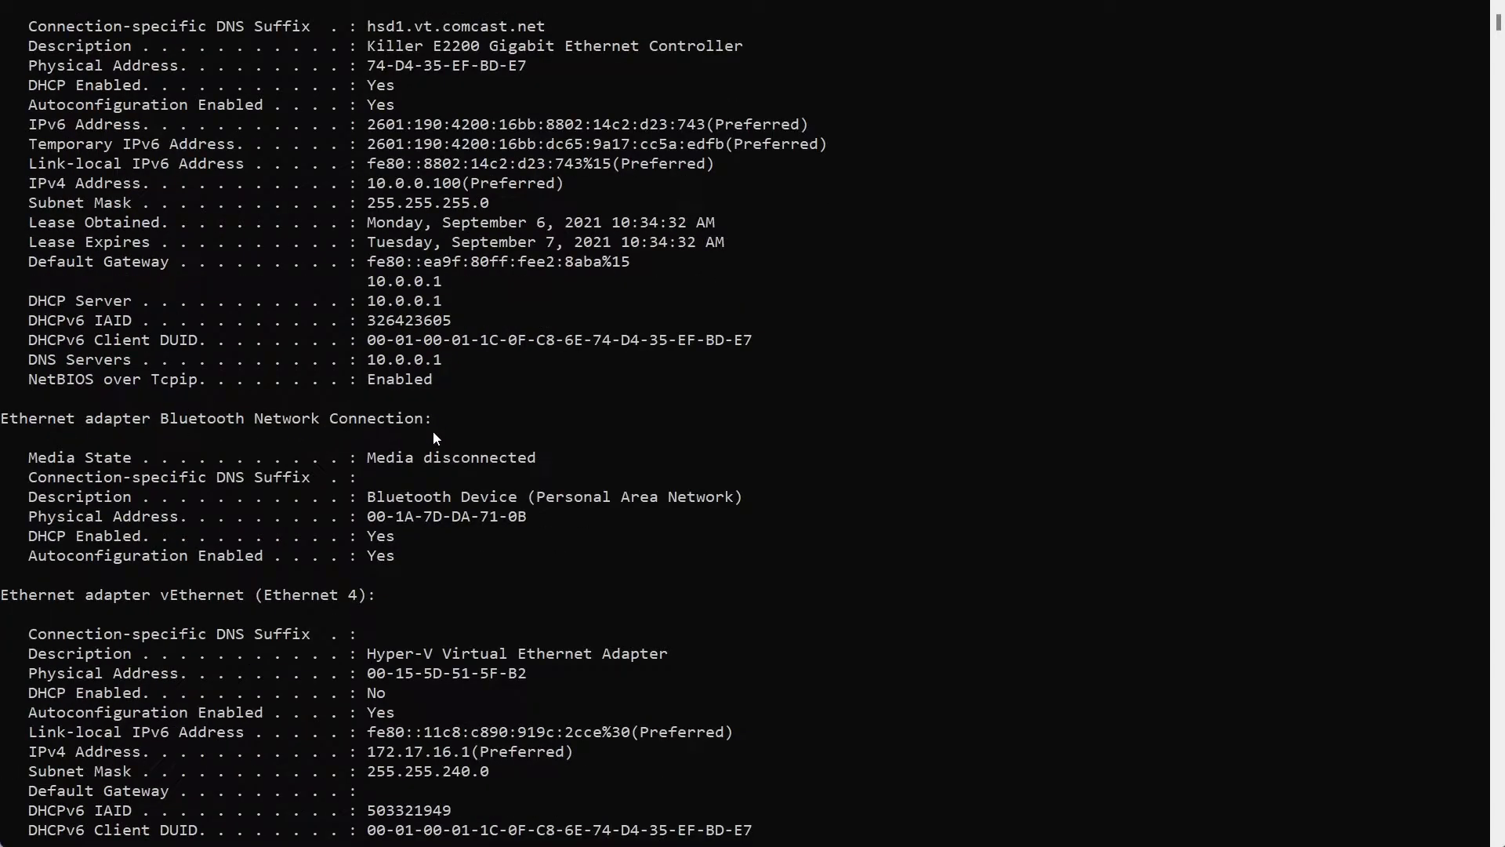
scroll(436, 437, down, 3)
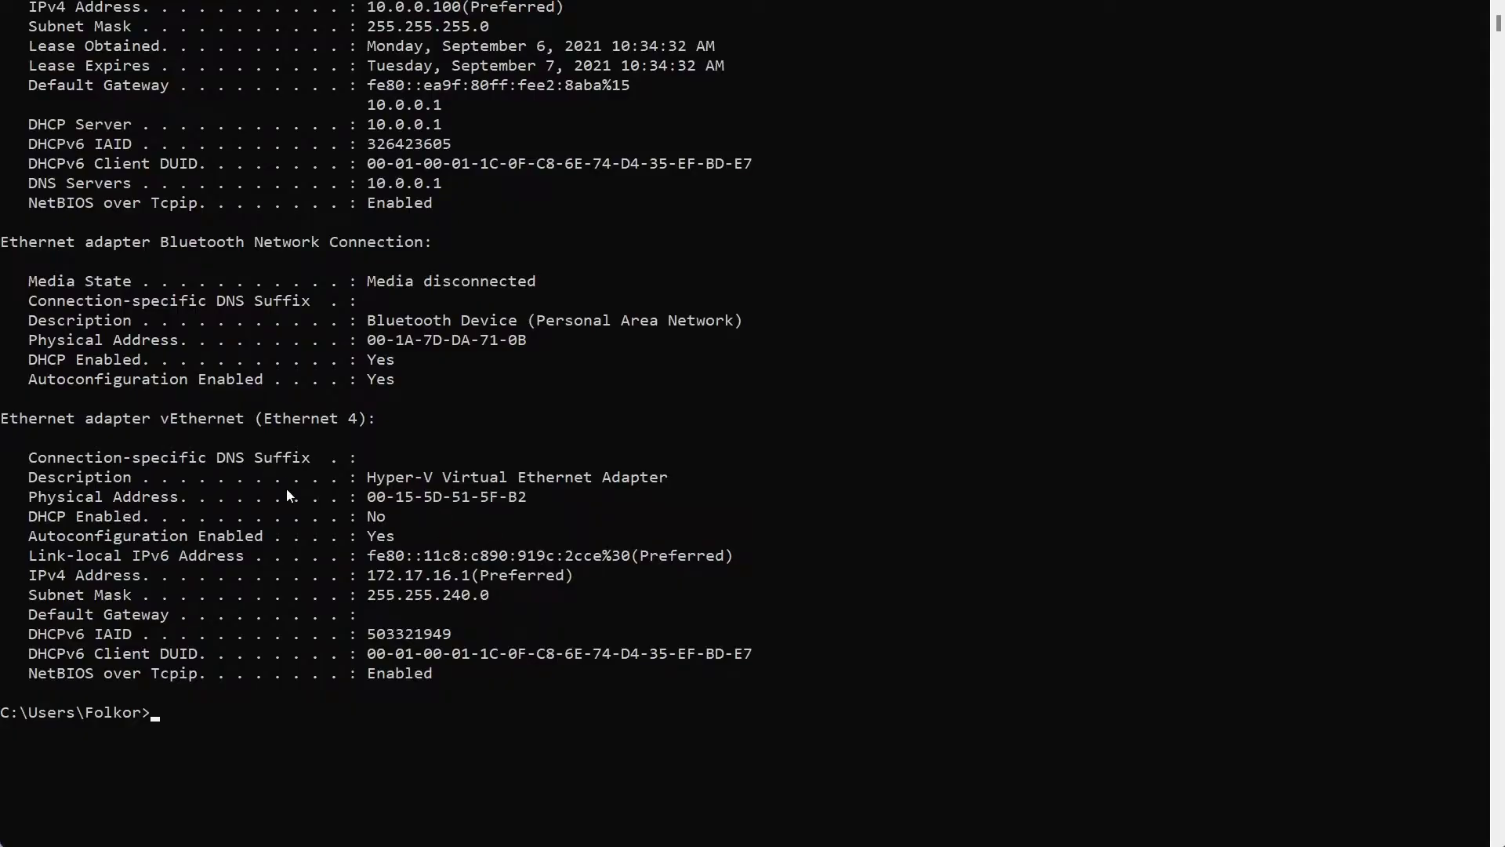
scroll(921, 660, up, 4)
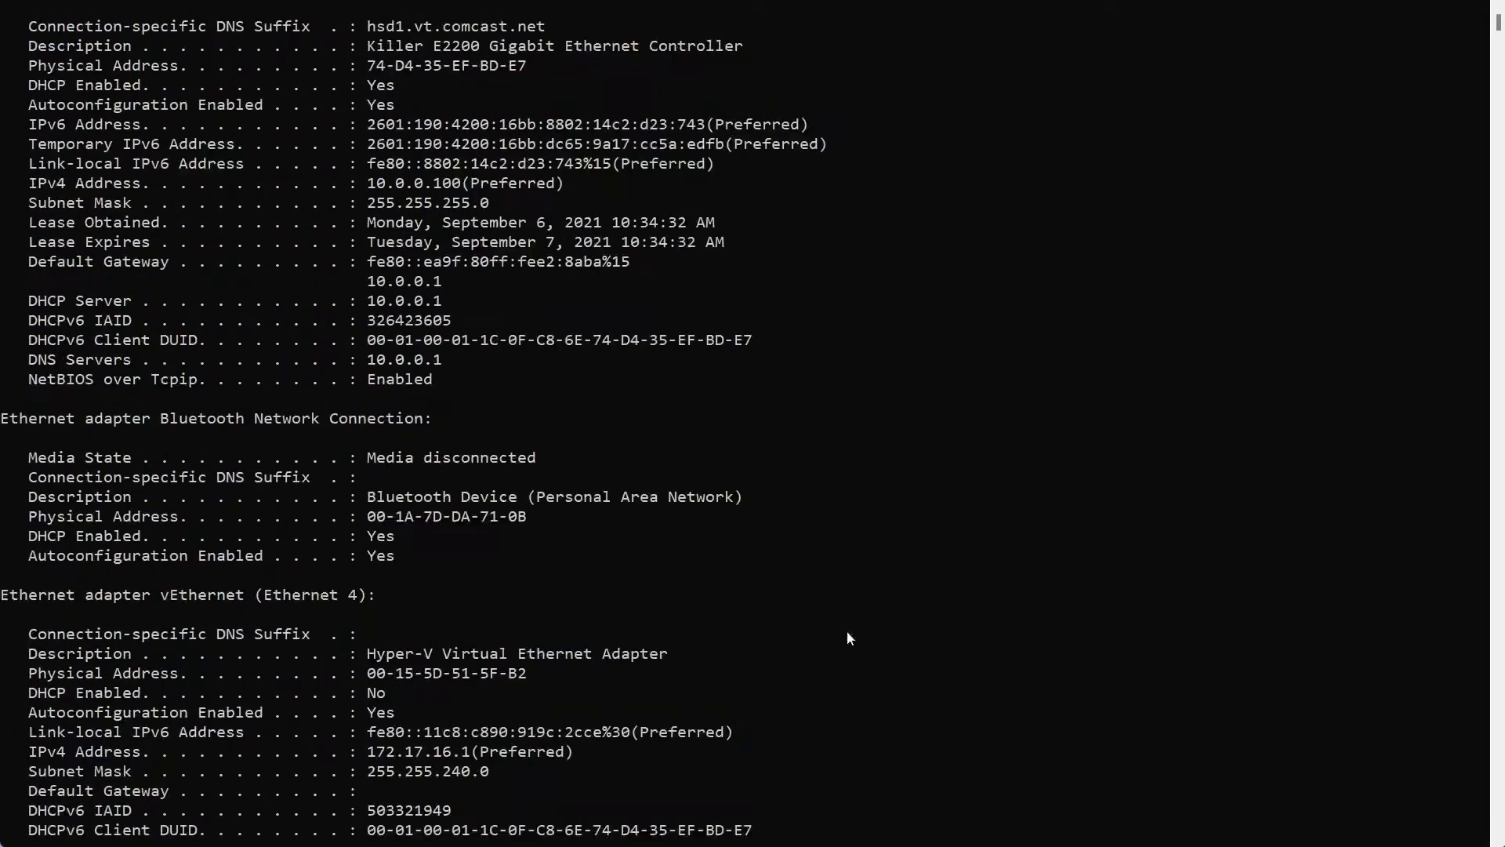
scroll(990, 602, up, 4)
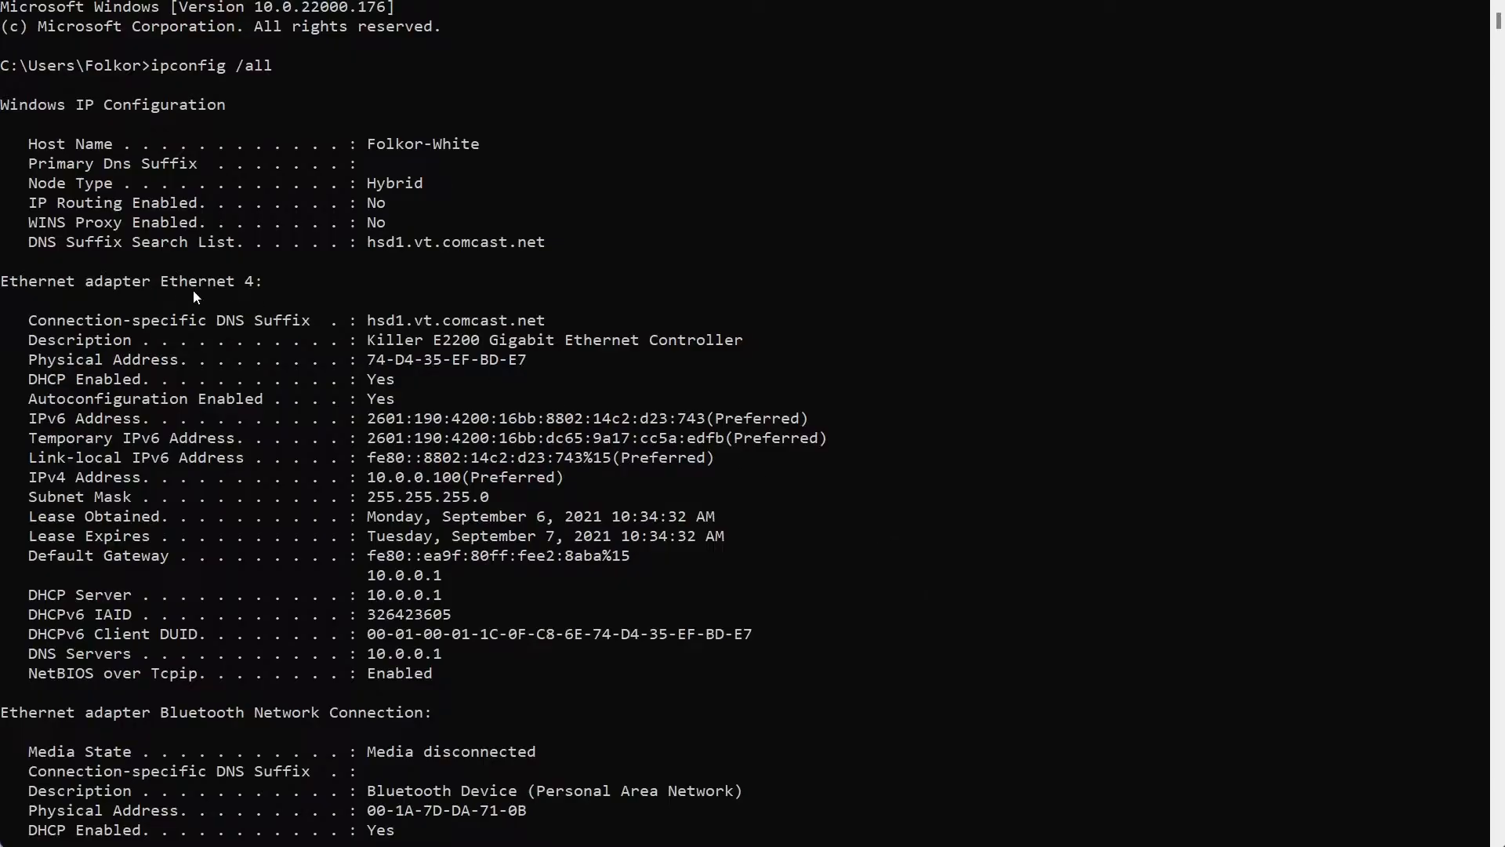
scroll(468, 415, down, 1)
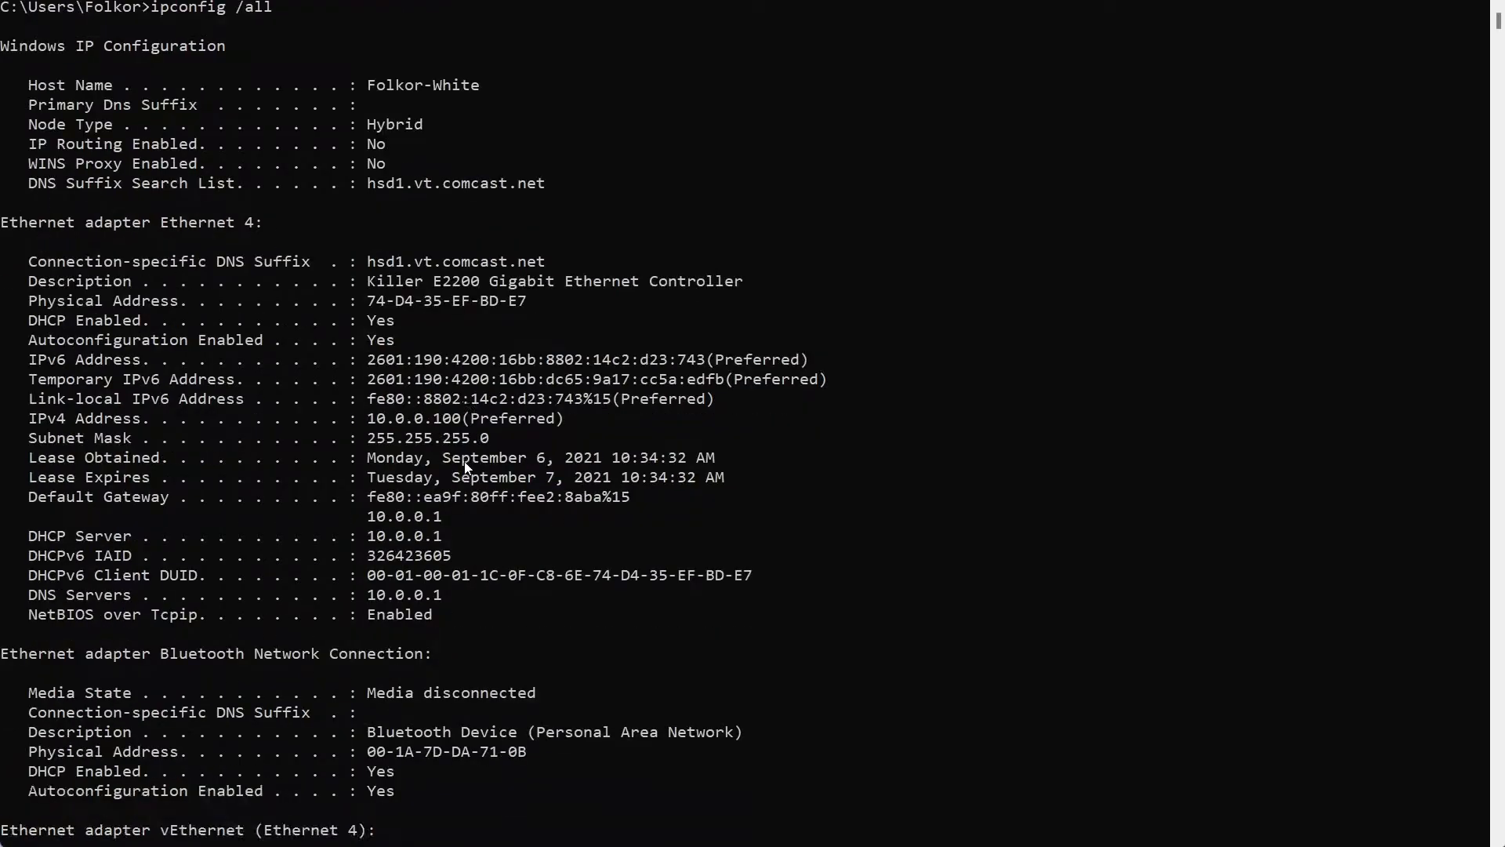
drag(367, 416, 466, 428)
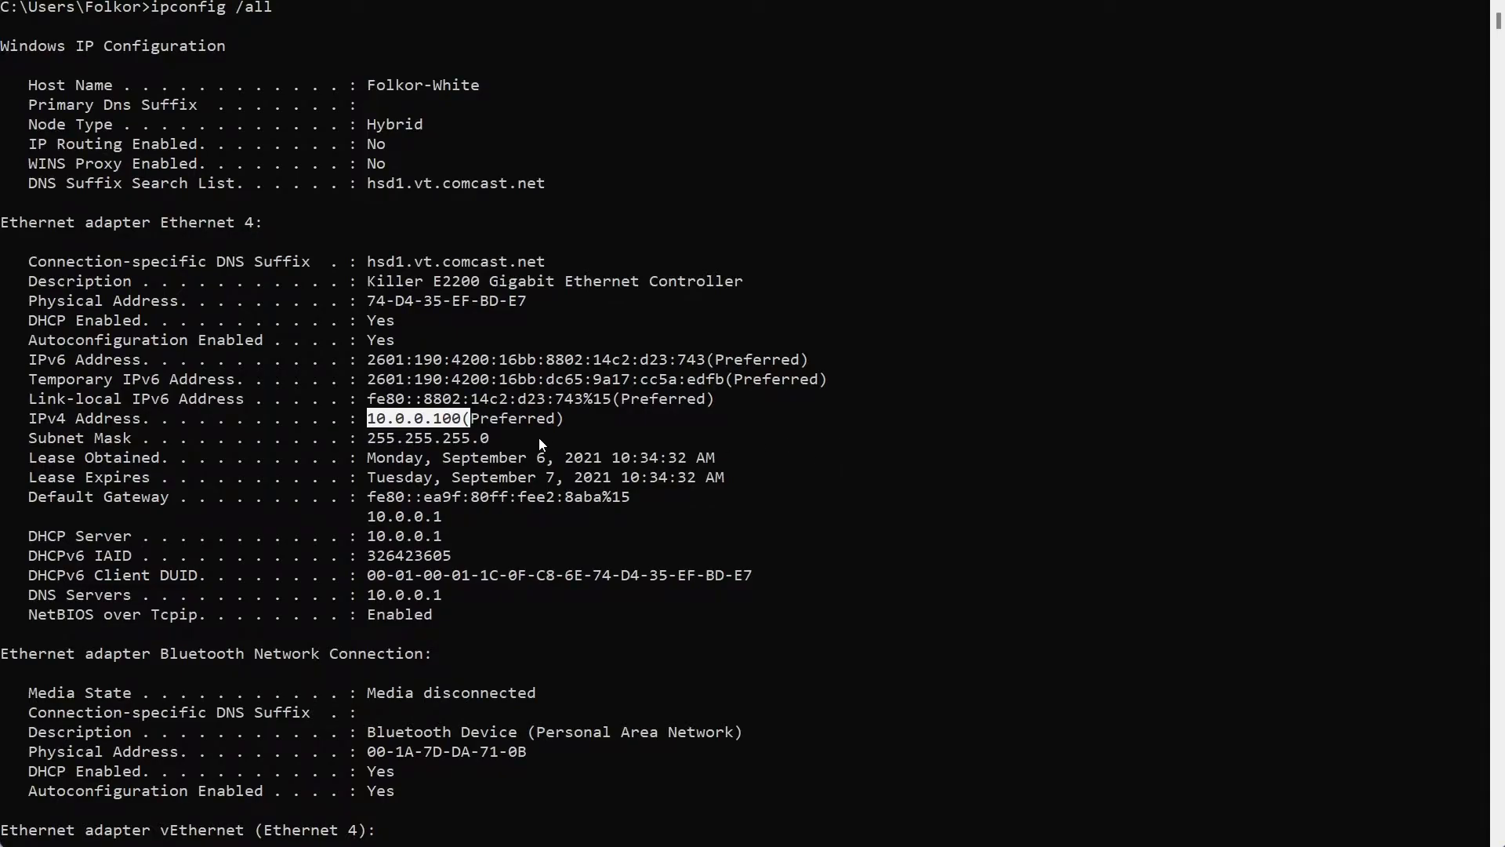
key(shift+Left)
- Run plain ipconfig and highlight the Ethernet 4 adapter's IPv4 address, subnet mask and IPv4 default gateway in turn
text(ipconfig)
key(Return)
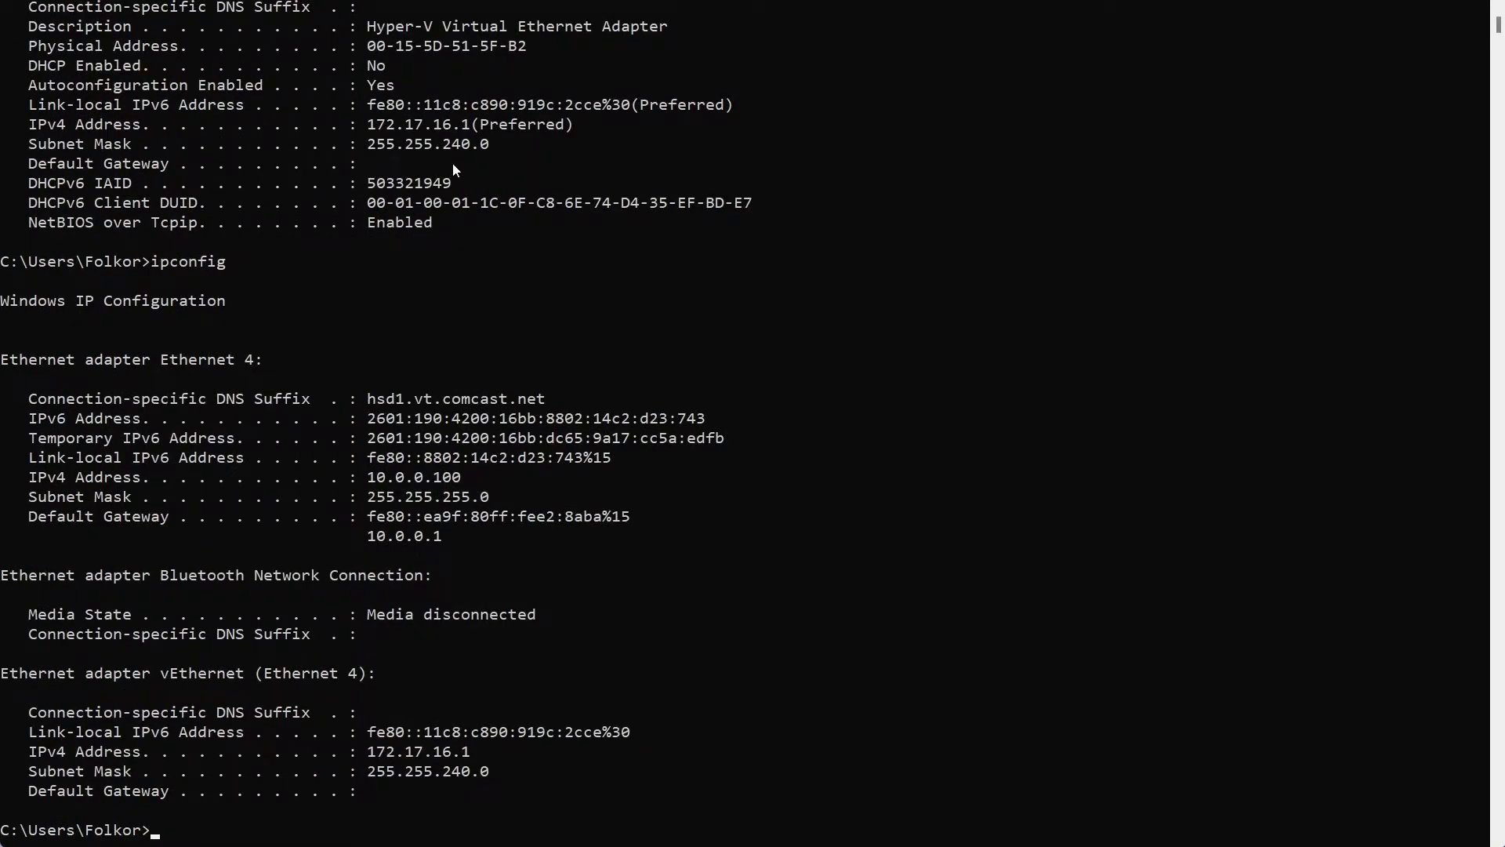
drag(368, 477, 467, 485)
drag(369, 502, 497, 508)
drag(368, 537, 452, 540)
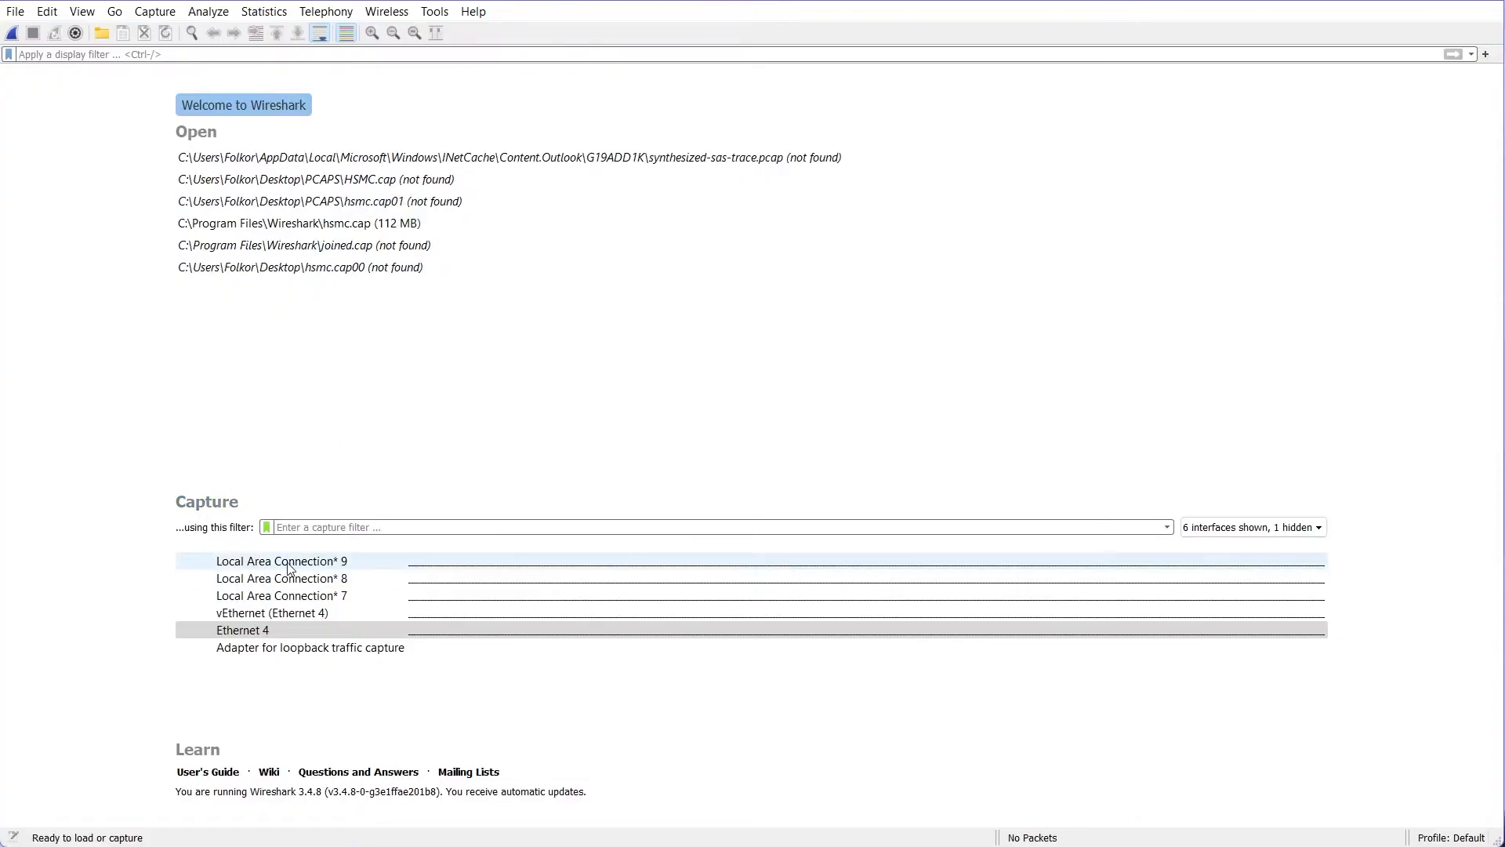
- Switch to Wireshark and start a live packet capture on the Ethernet 4 interface
click(250, 632)
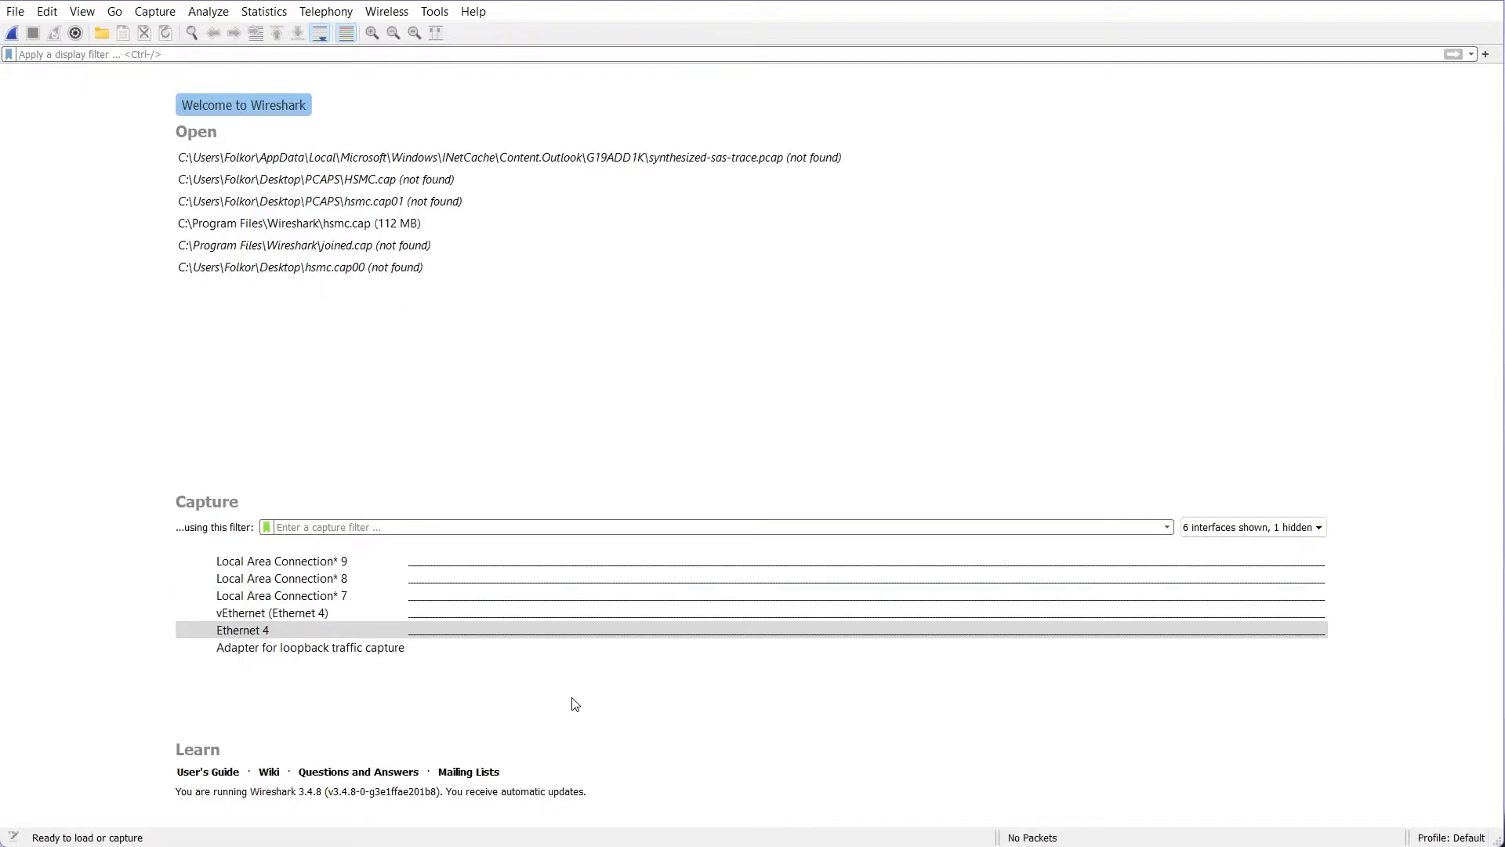
click(298, 624)
right_click(635, 692)
click(601, 690)
drag(599, 688, 475, 663)
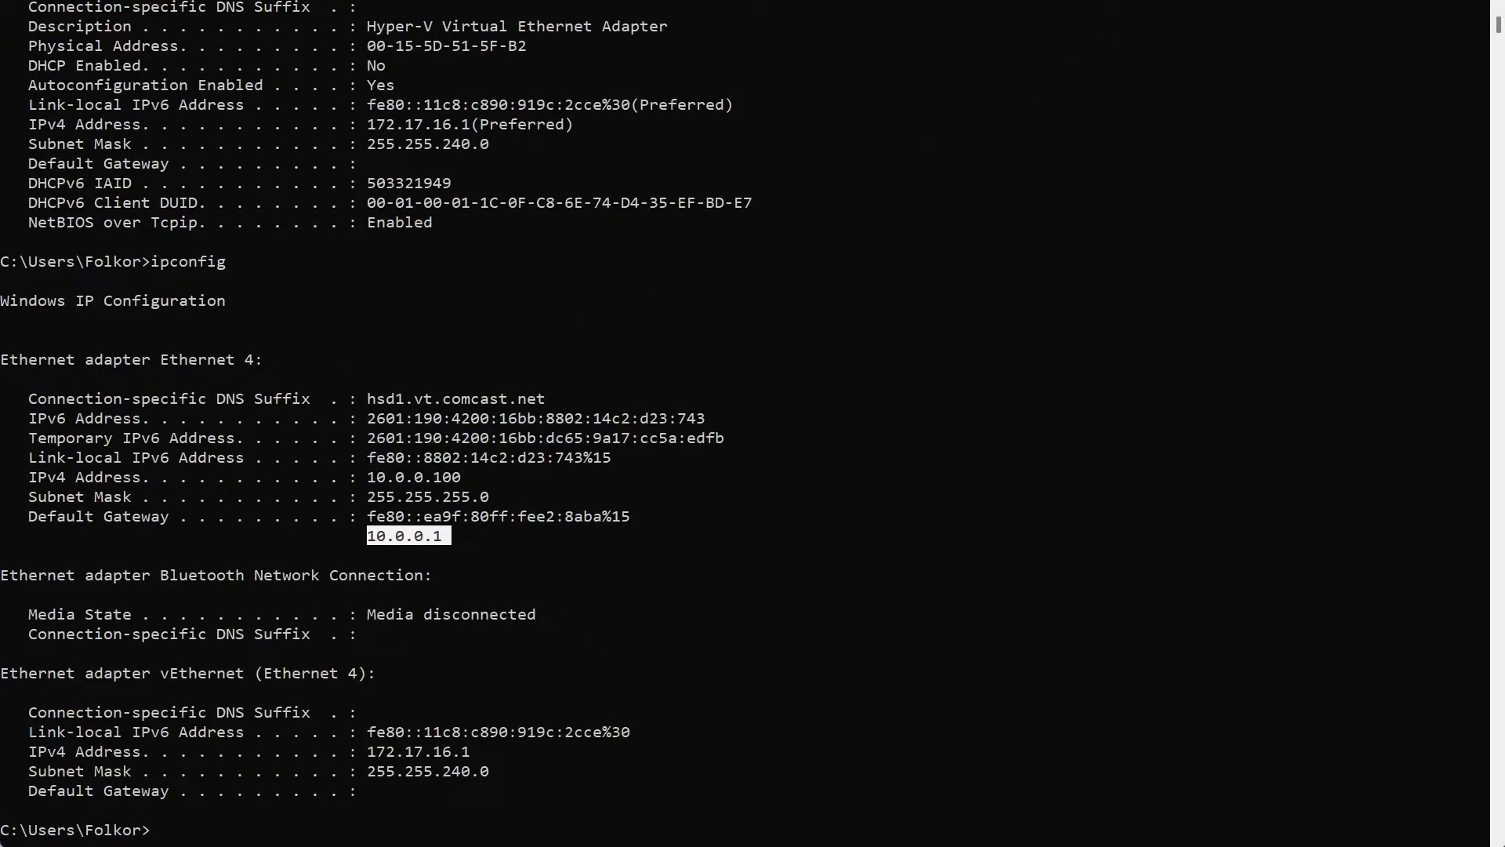
click(1411, 6)
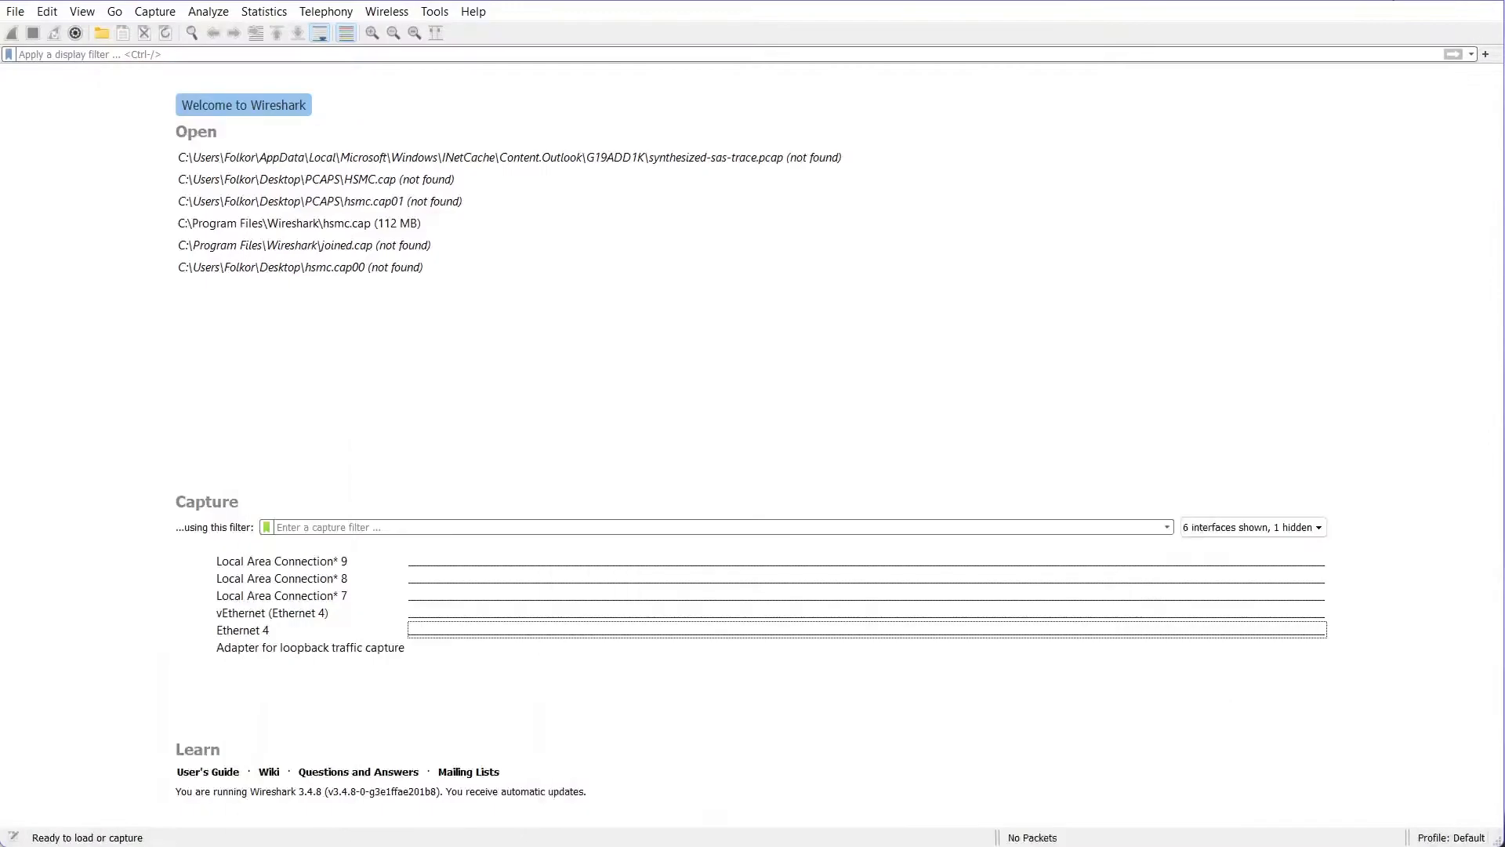
click(269, 636)
double_click(269, 636)
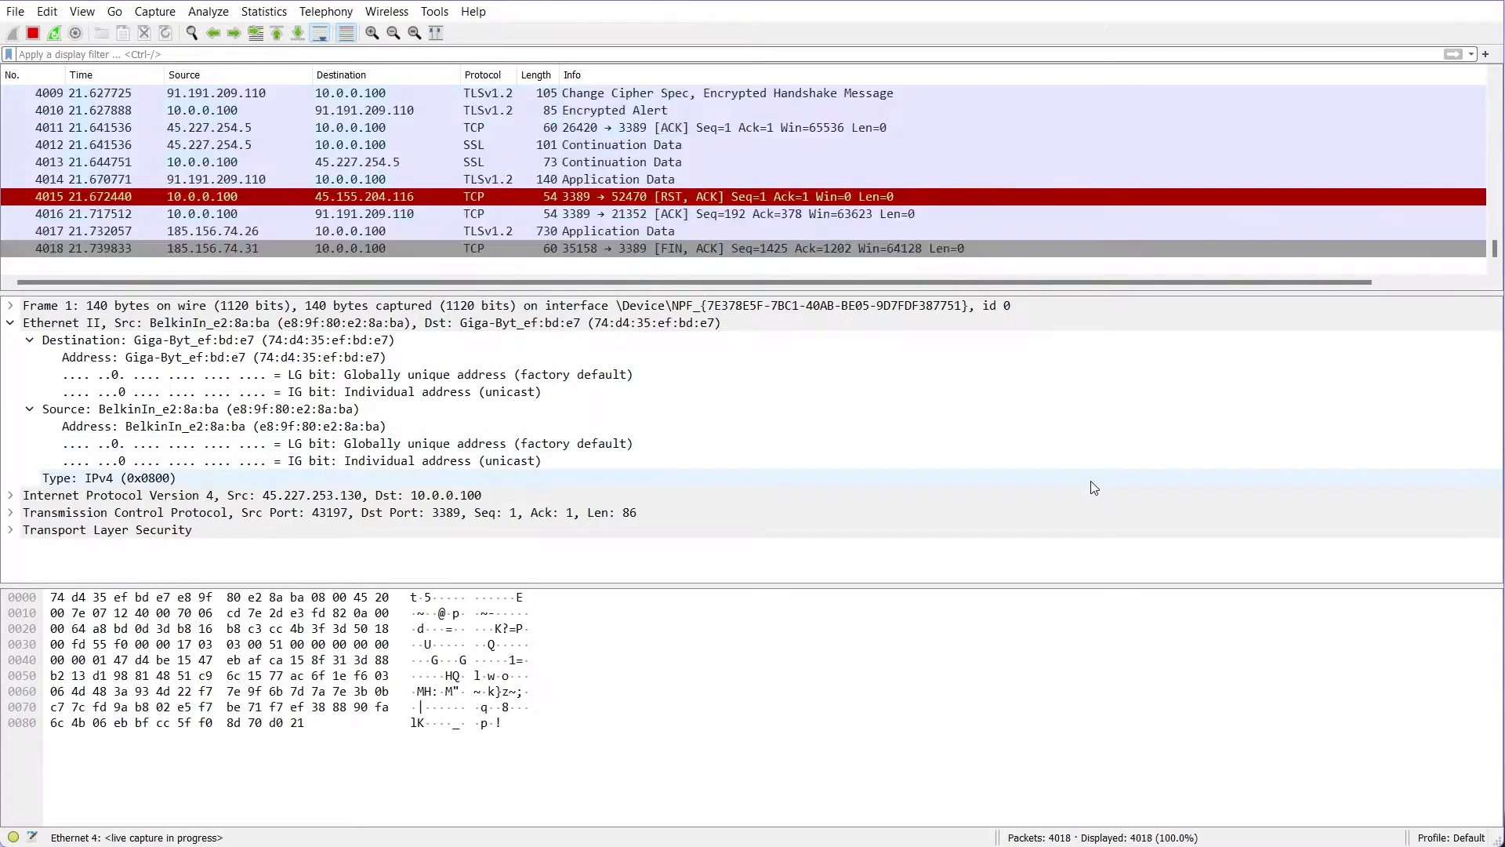
- Apply the display filter "arp or icmp" to the running capture
click(148, 51)
text(ar)
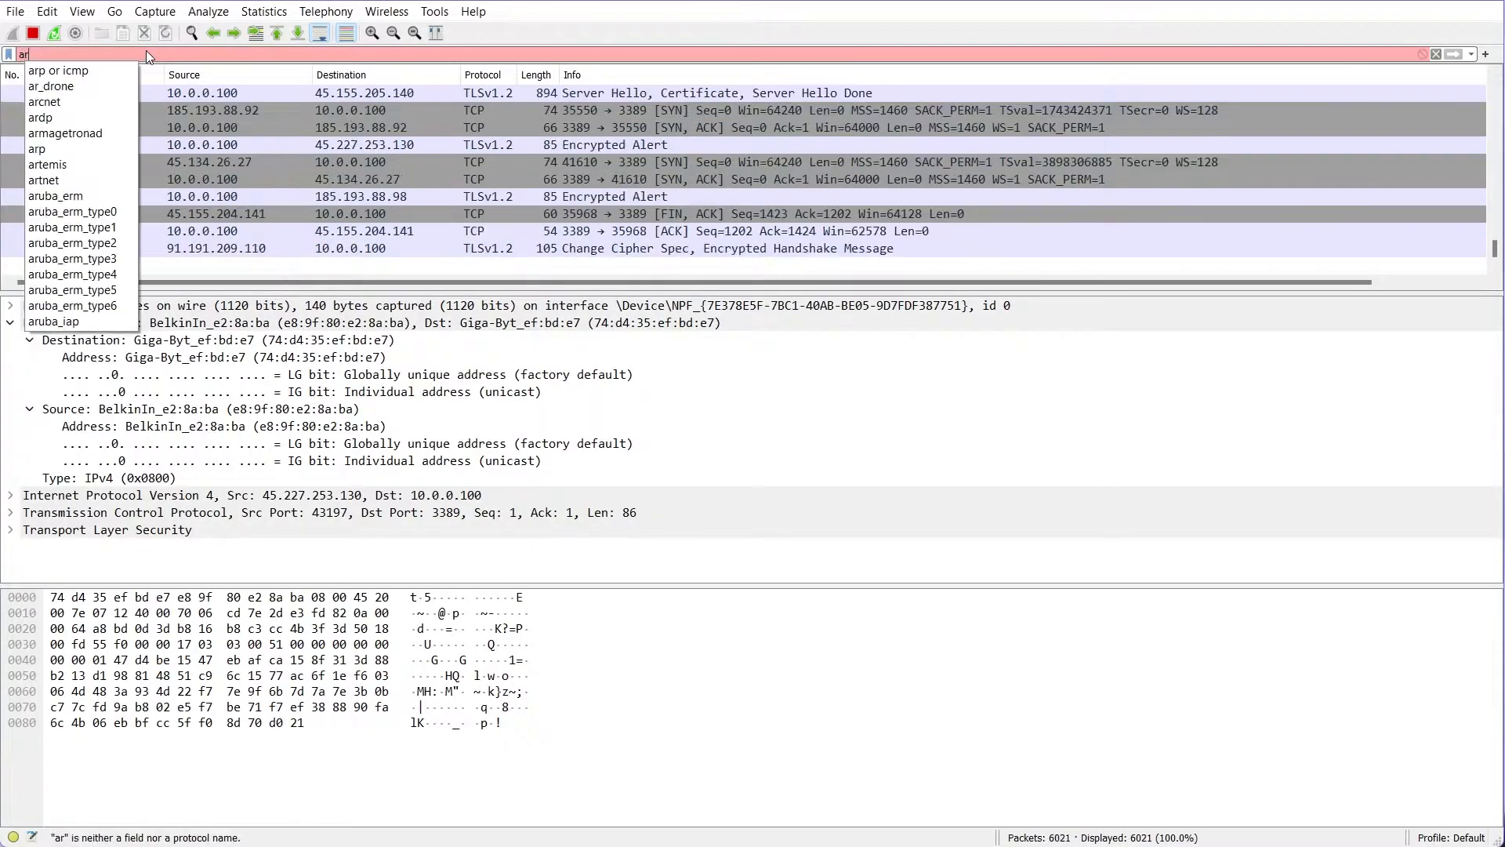
text(p or icmp)
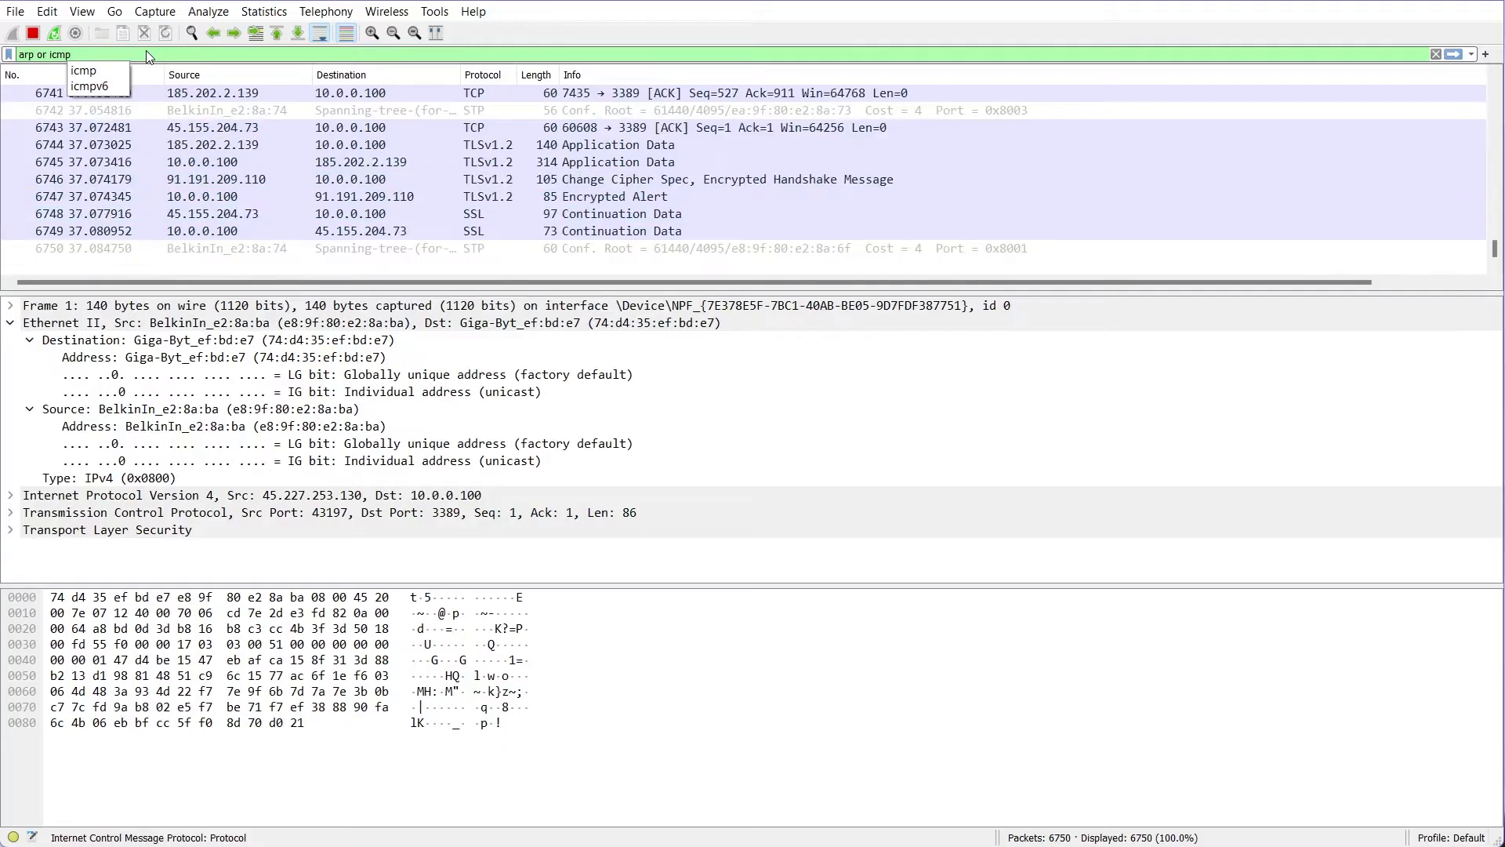
key(Return)
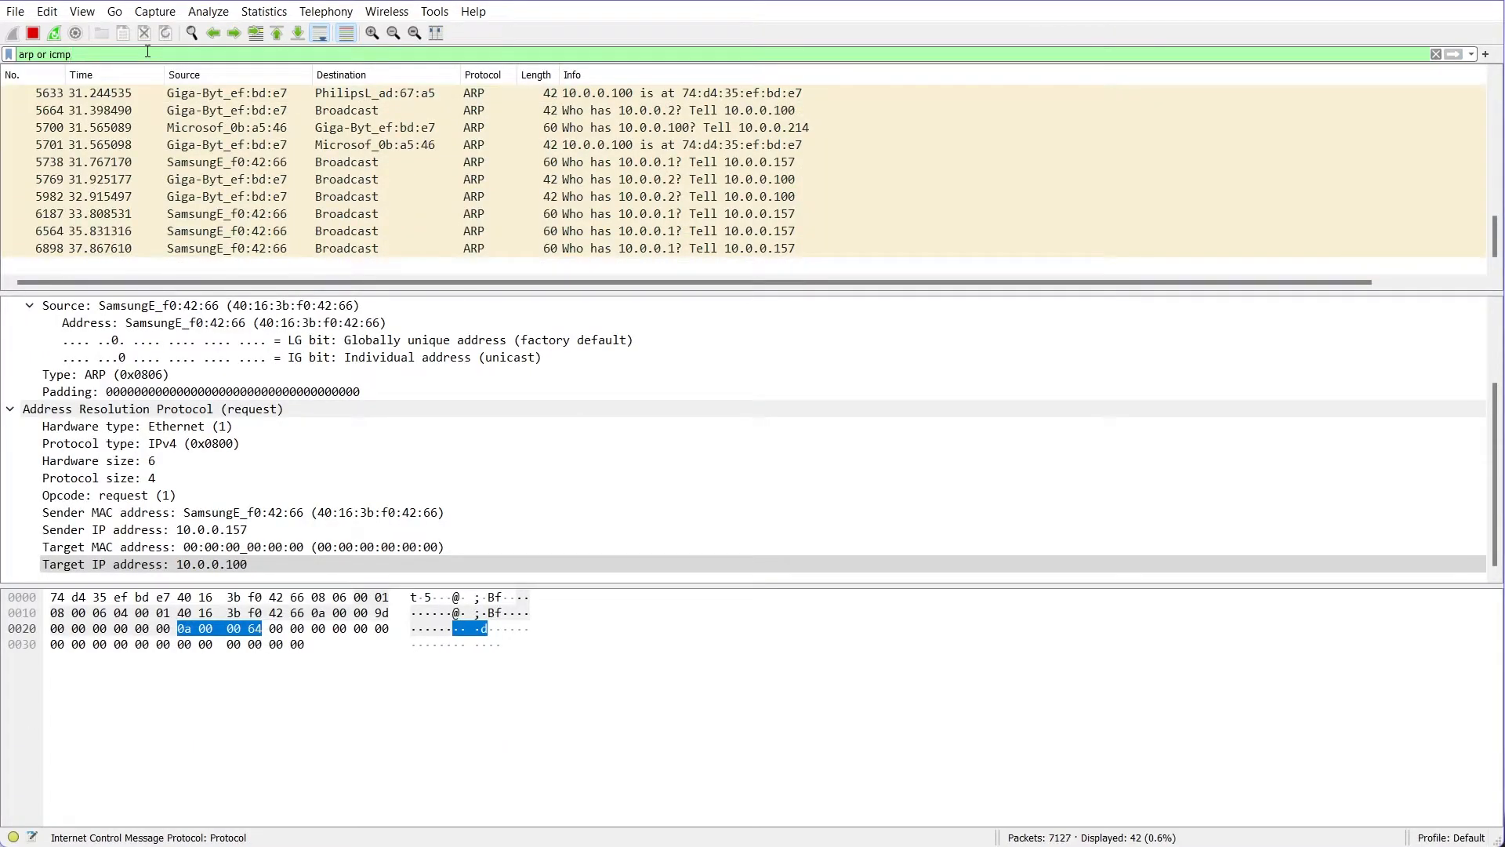
- Look through the filtered ARP packets and stop the live capture
scroll(638, 209, up, 7)
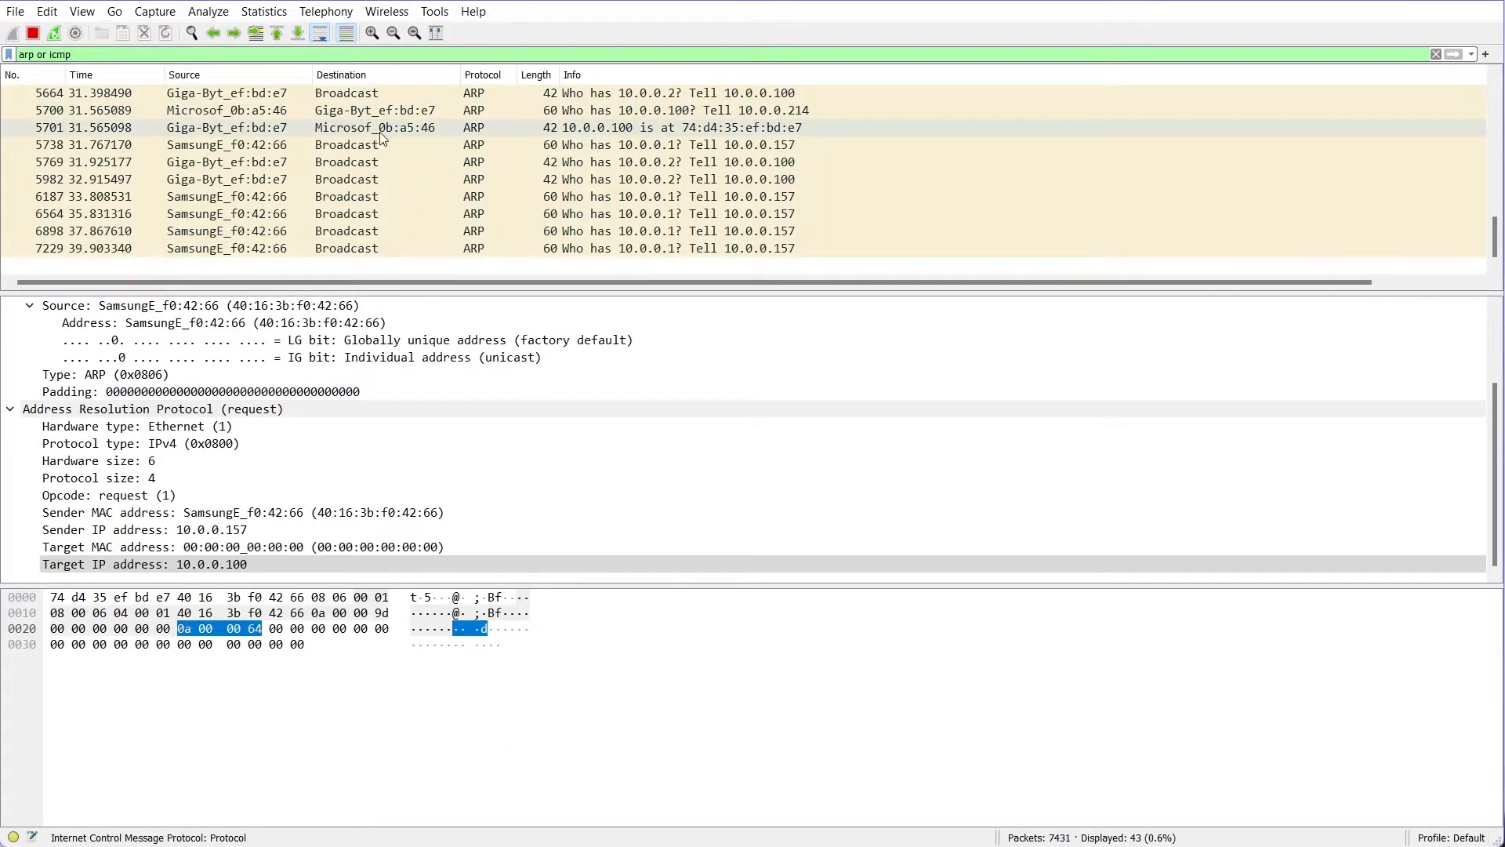
scroll(484, 177, up, 4)
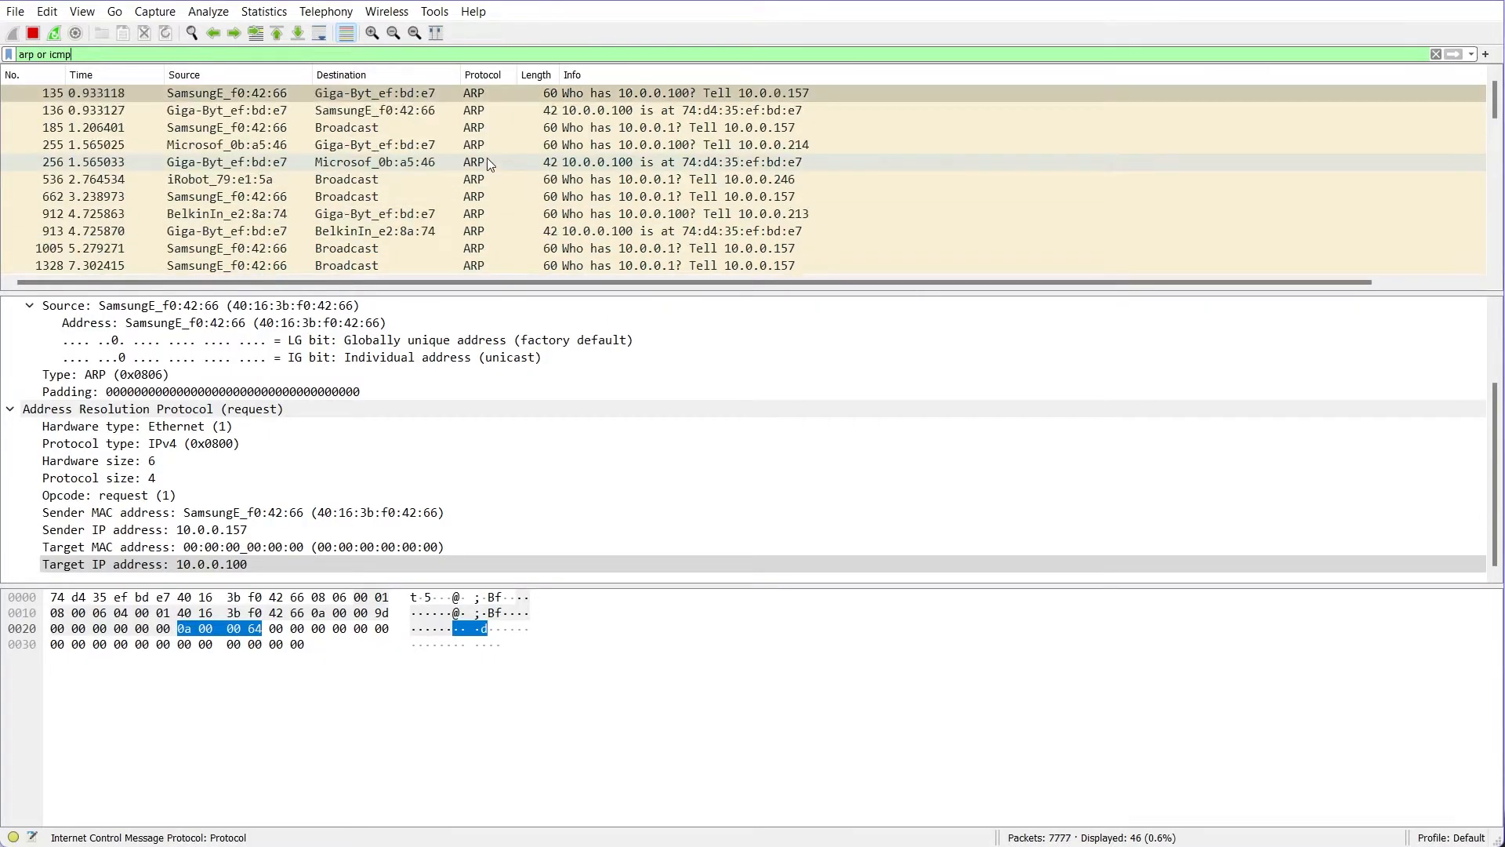
scroll(483, 163, down, 4)
scroll(483, 184, down, 10)
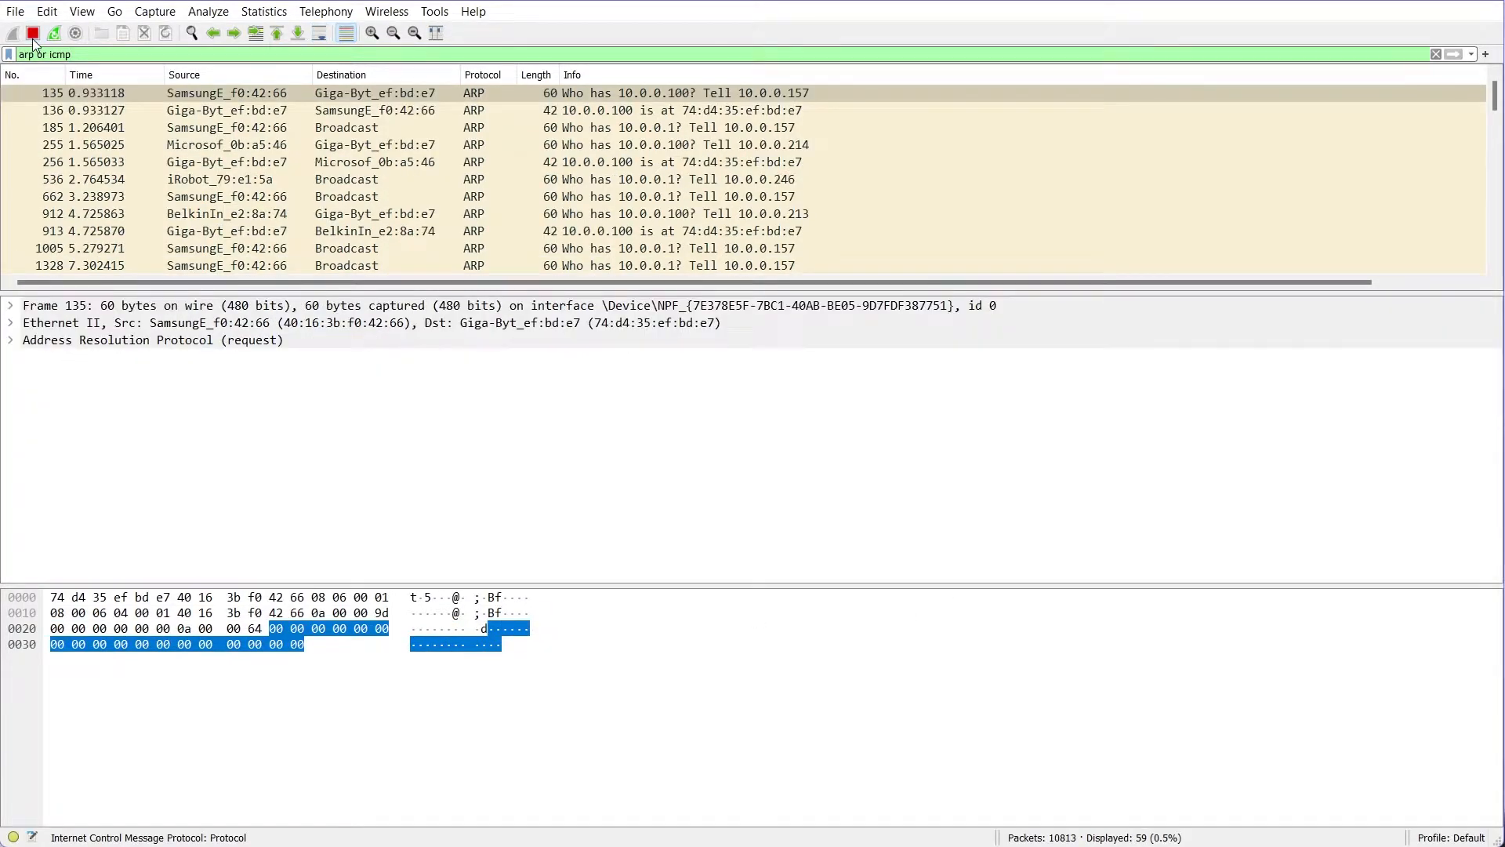
click(33, 34)
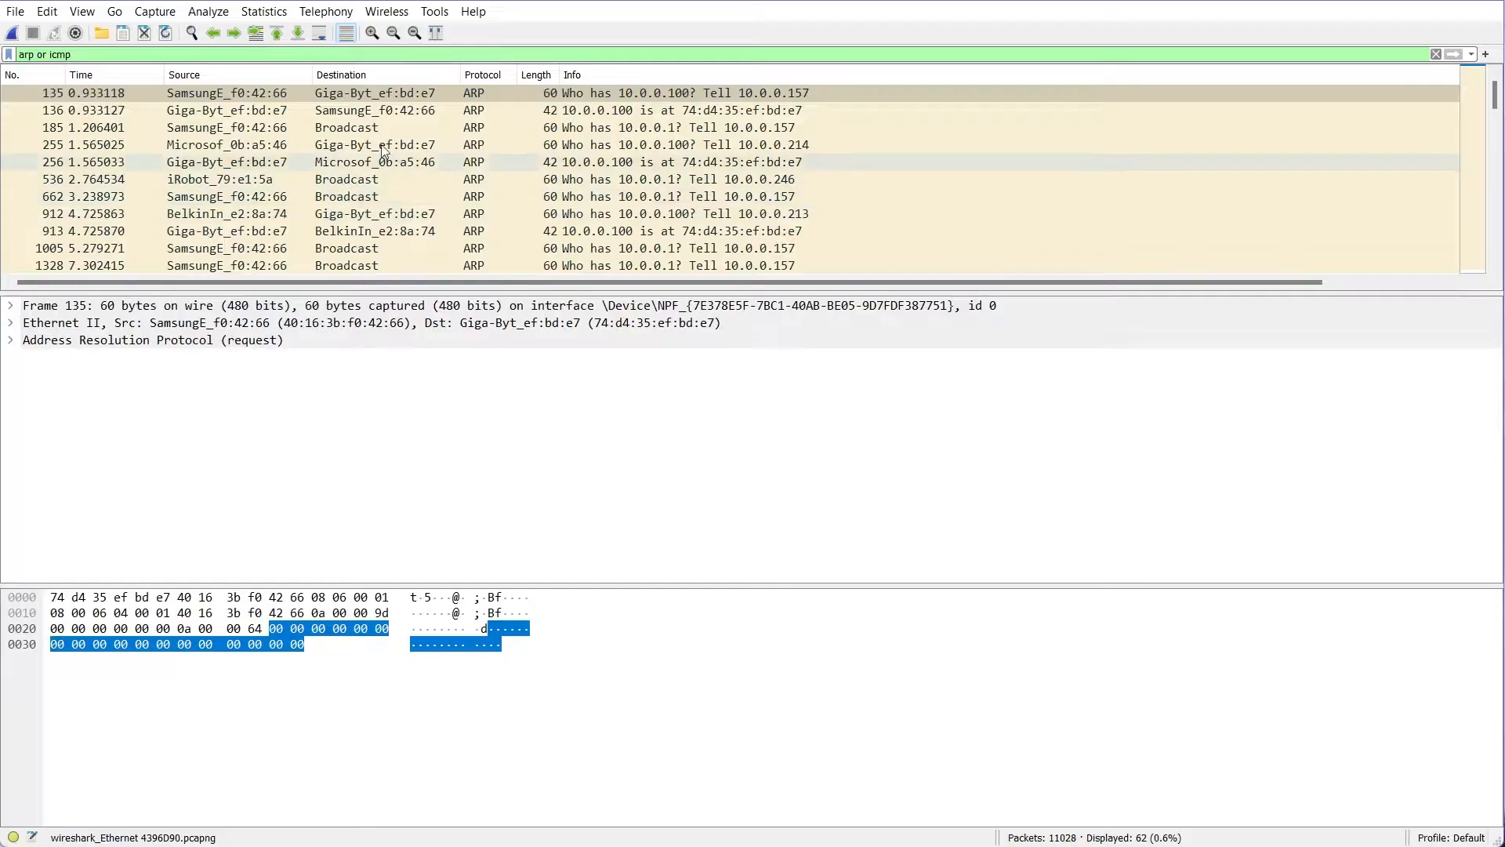
- Select broadcast ARP request packet 185, collapse its Address Resolution Protocol section, and inspect the Frame details
click(225, 95)
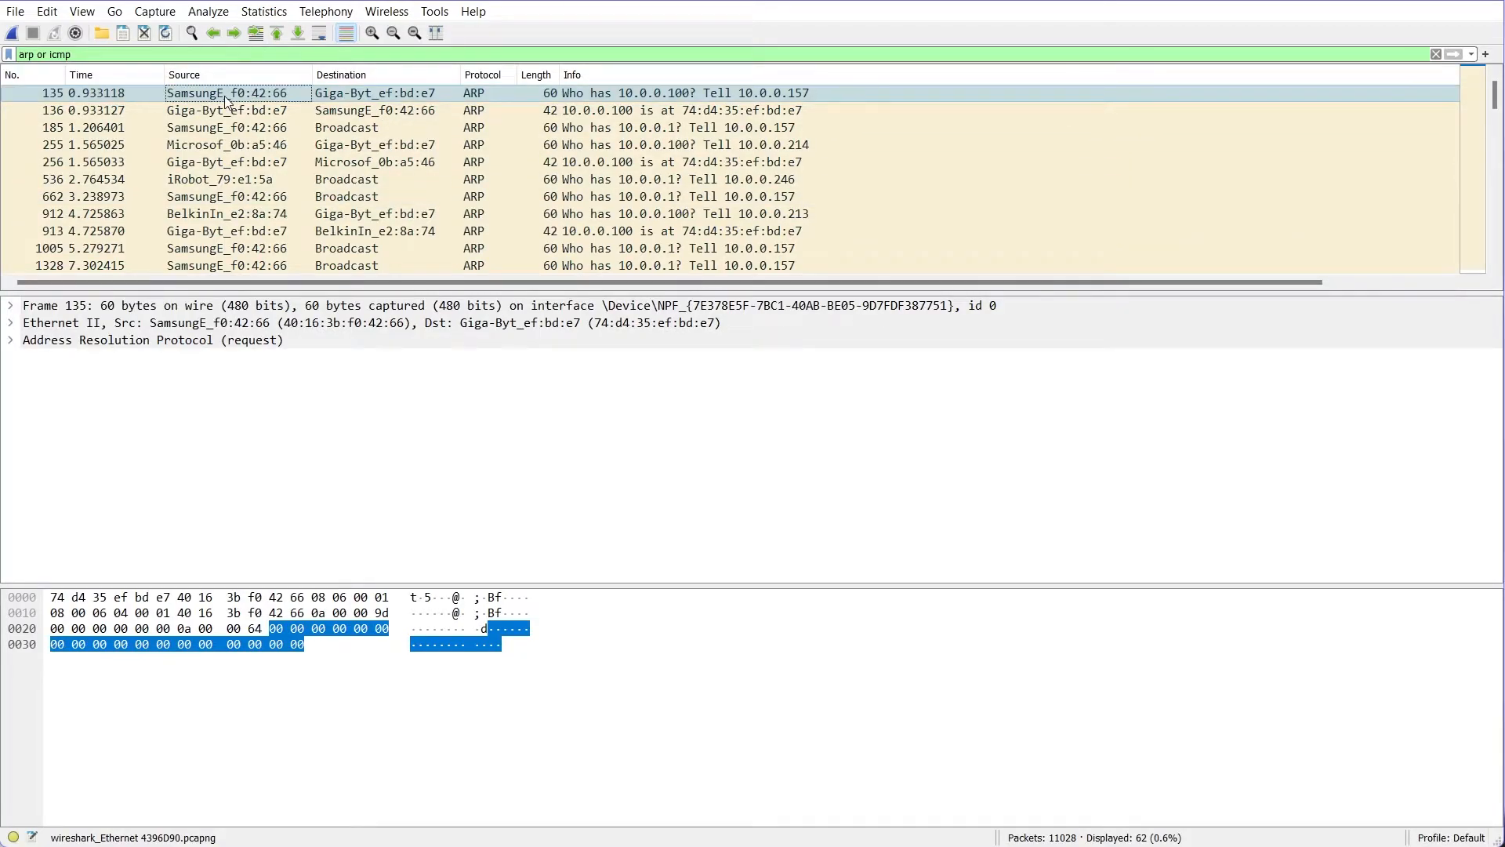
click(266, 128)
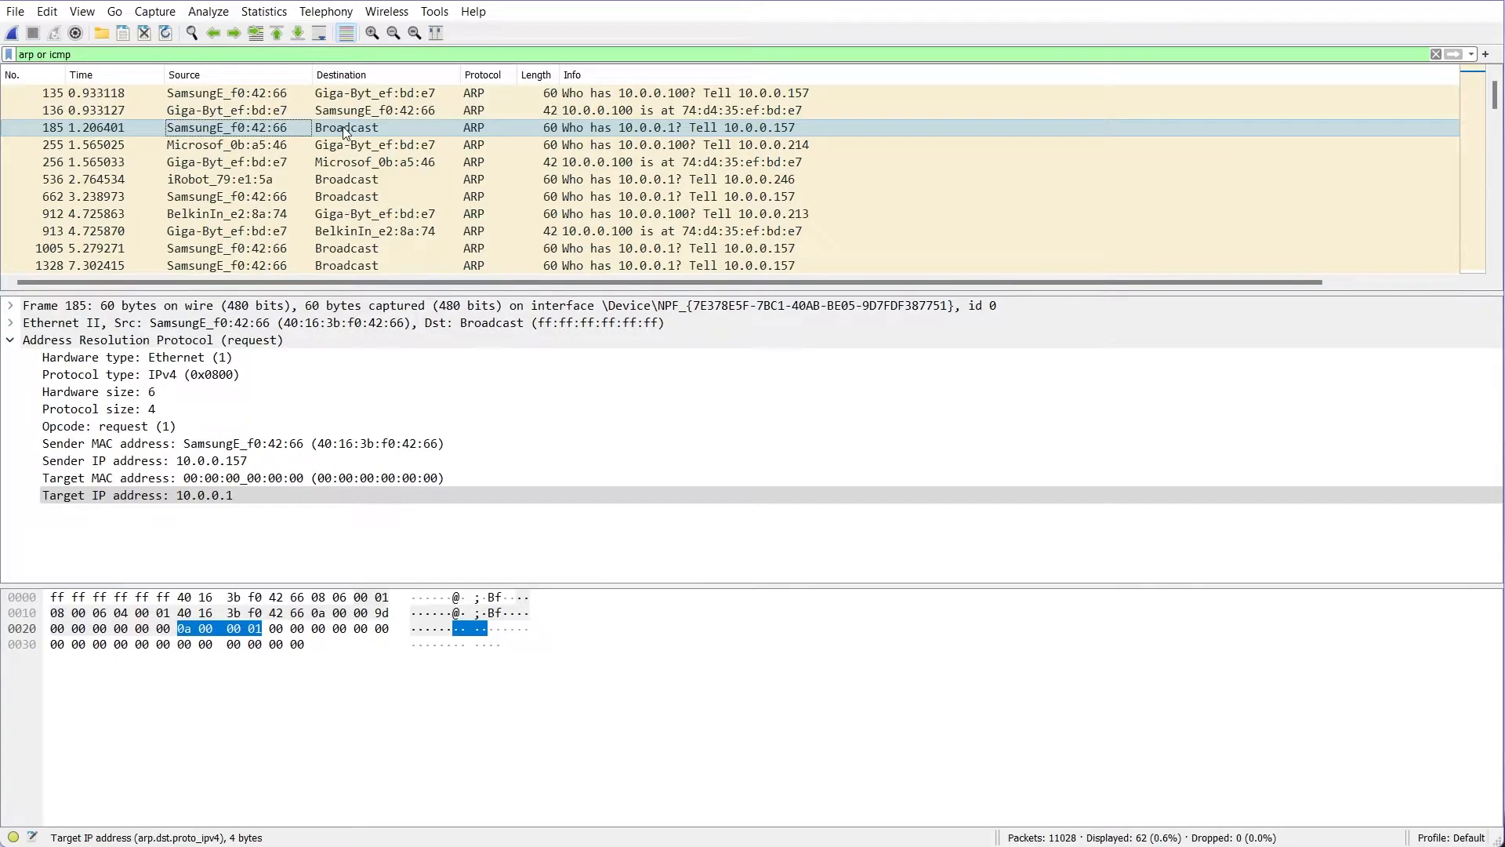
click(10, 340)
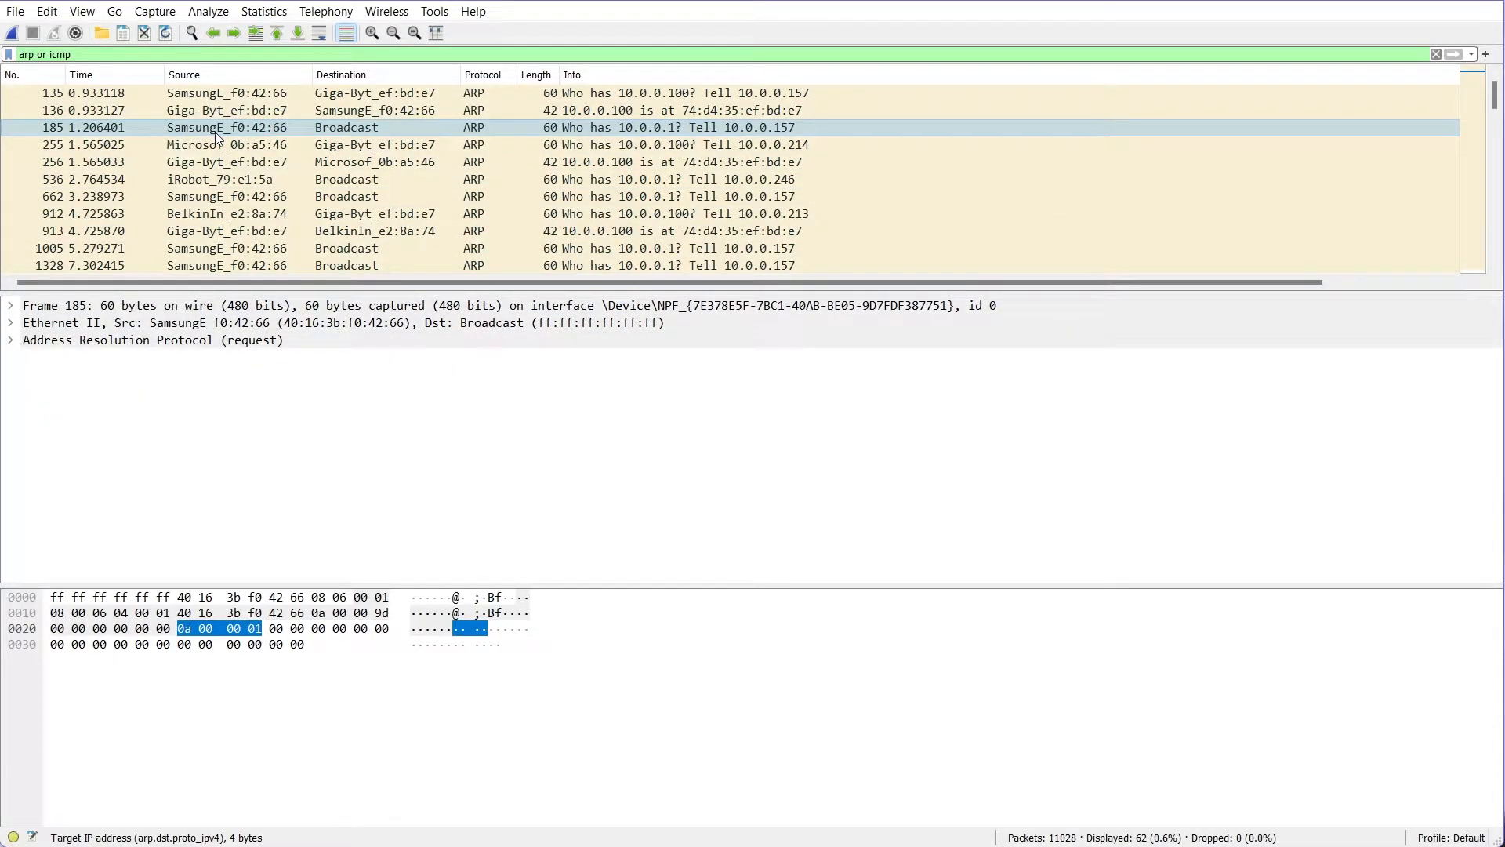
click(539, 309)
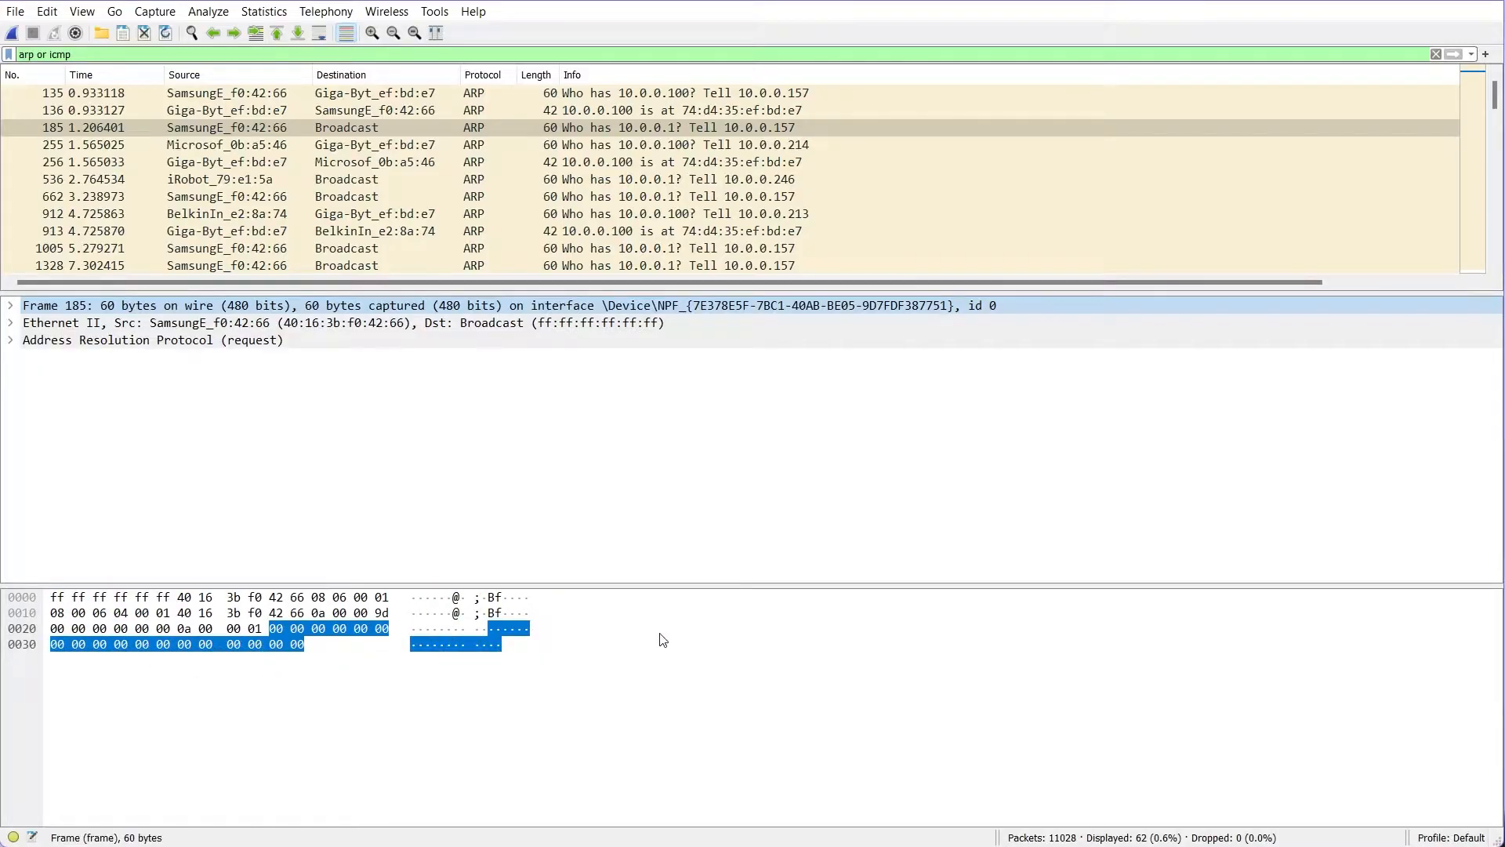
click(10, 308)
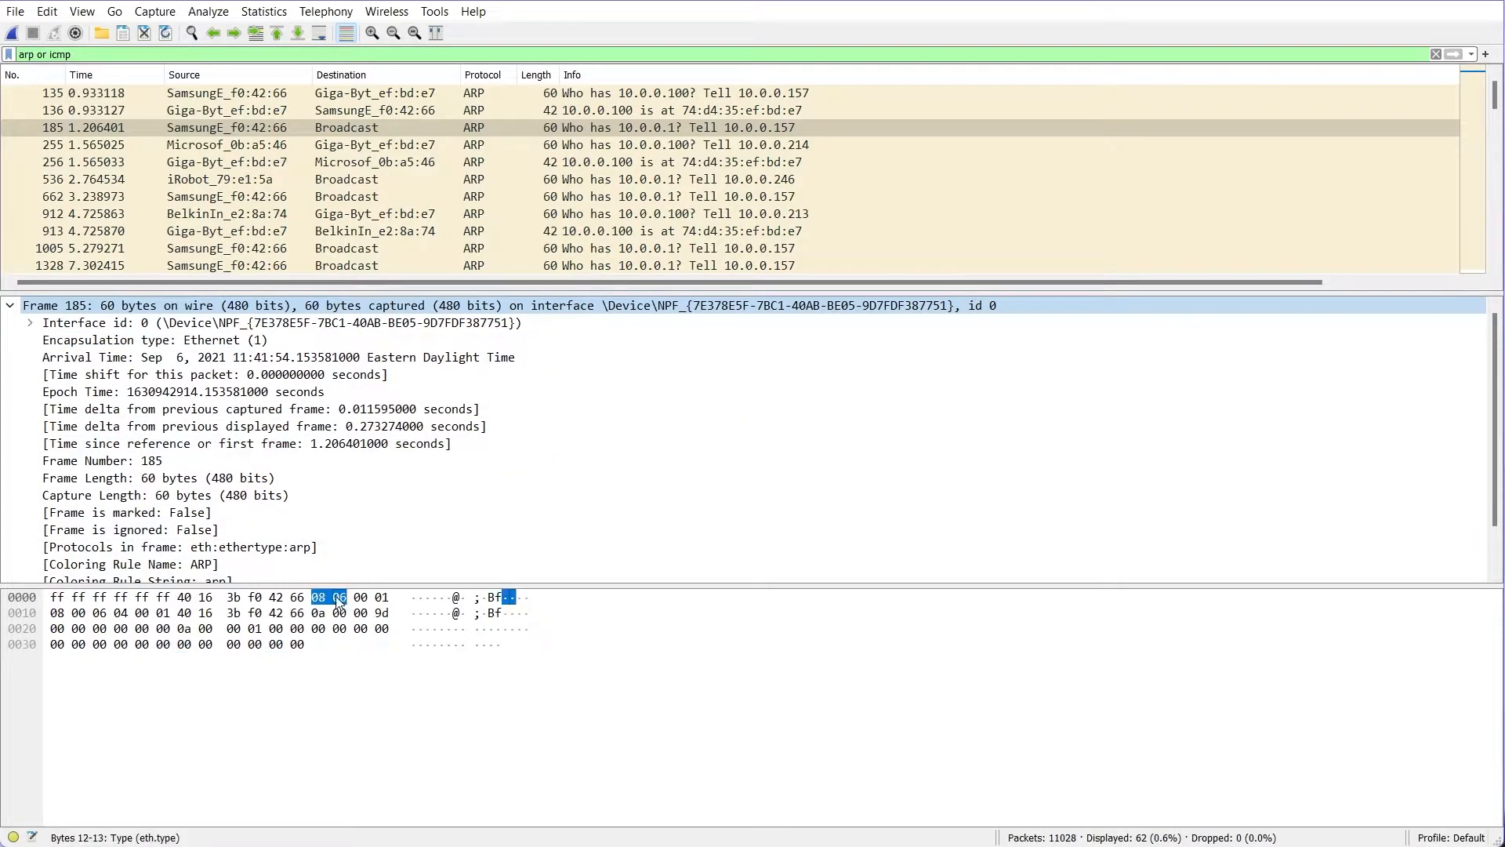
click(16, 309)
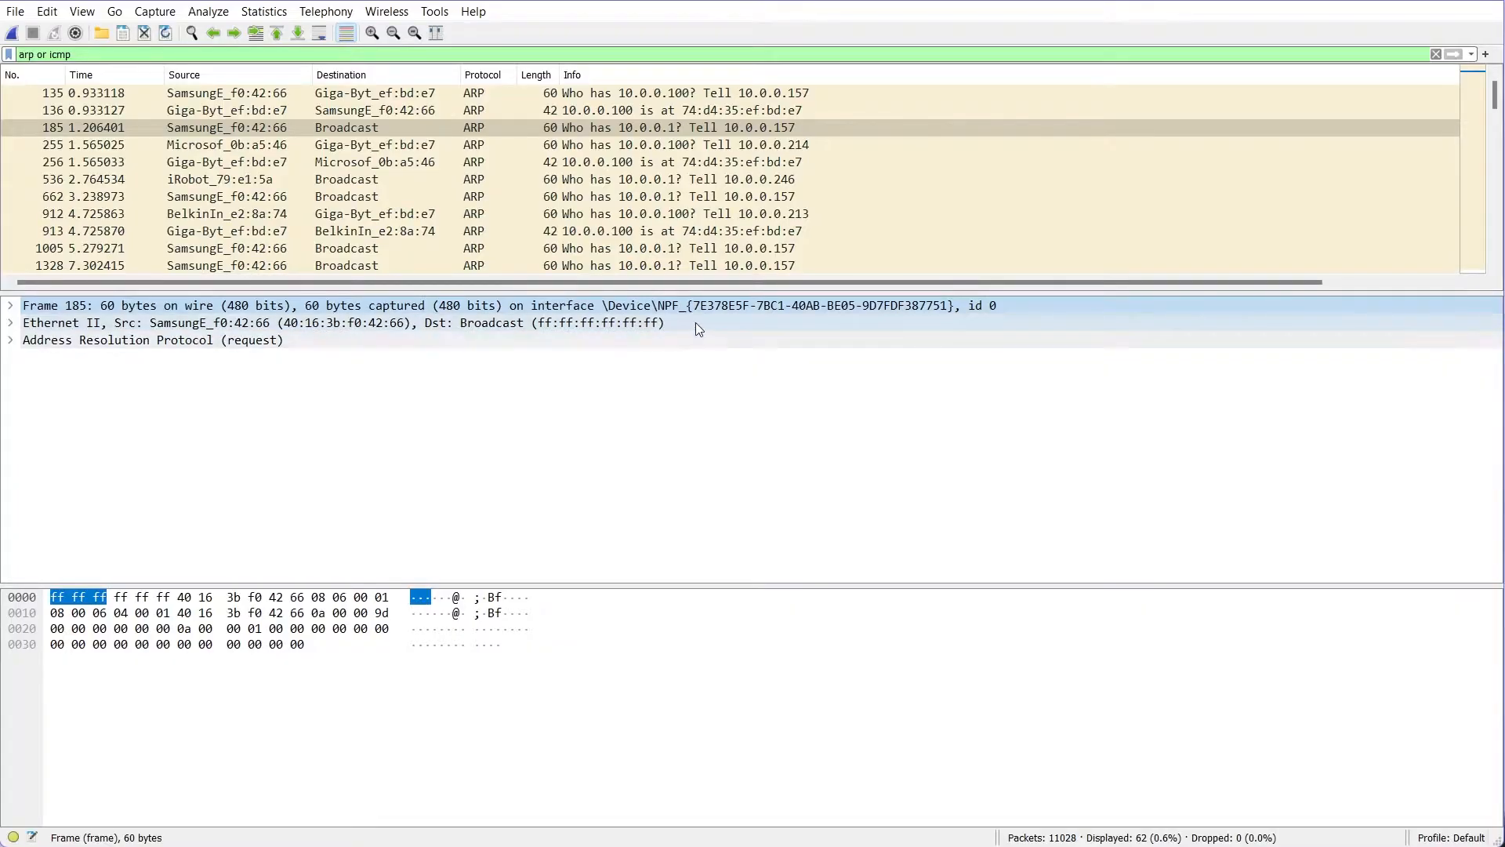
- Expand packet 185's Ethernet II header and inspect its destination, source and type fields along with the matching hex bytes
click(11, 324)
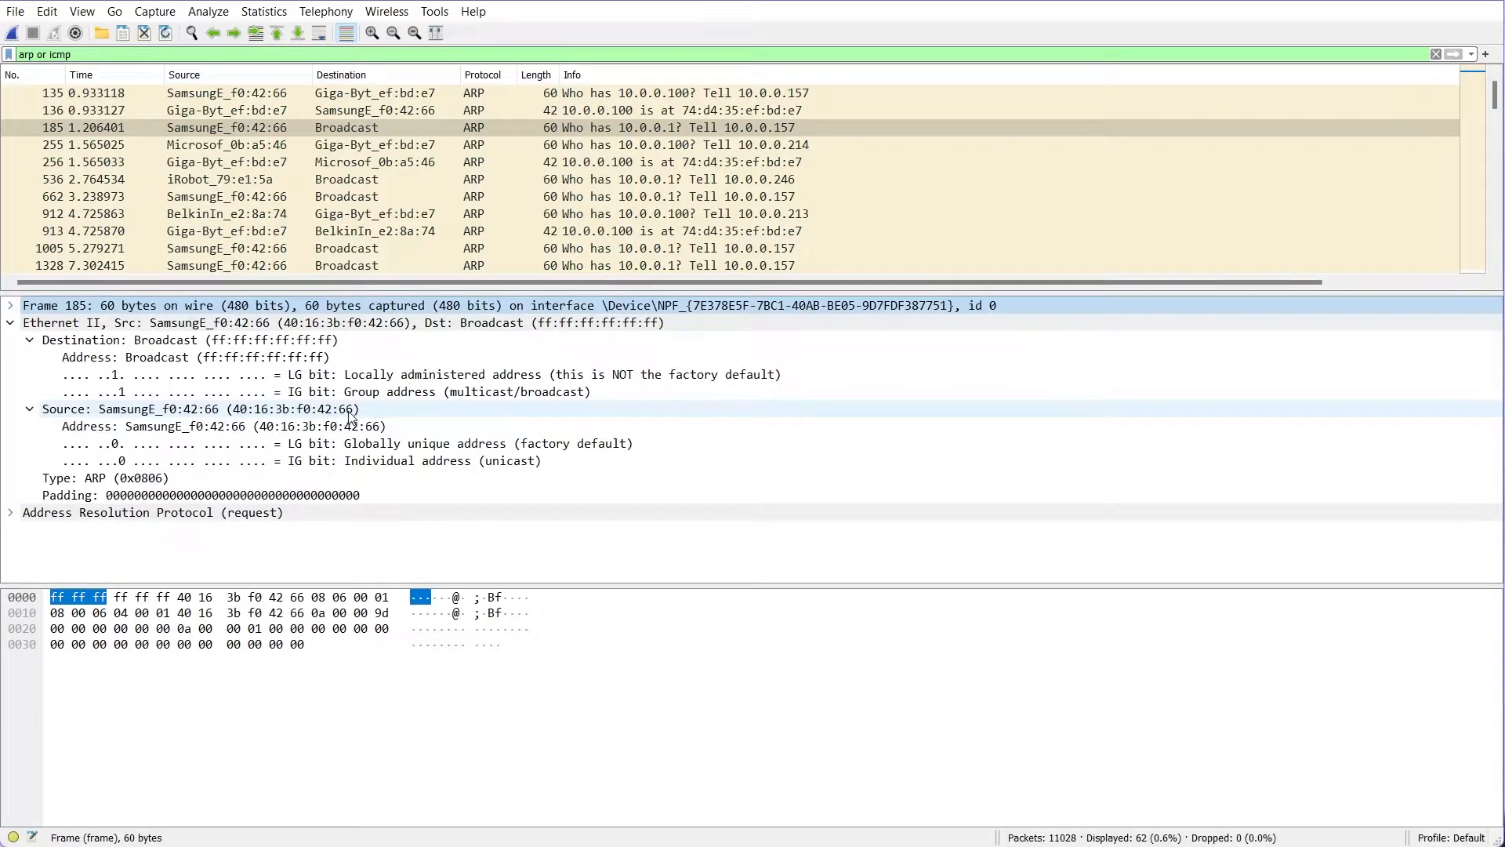
click(372, 409)
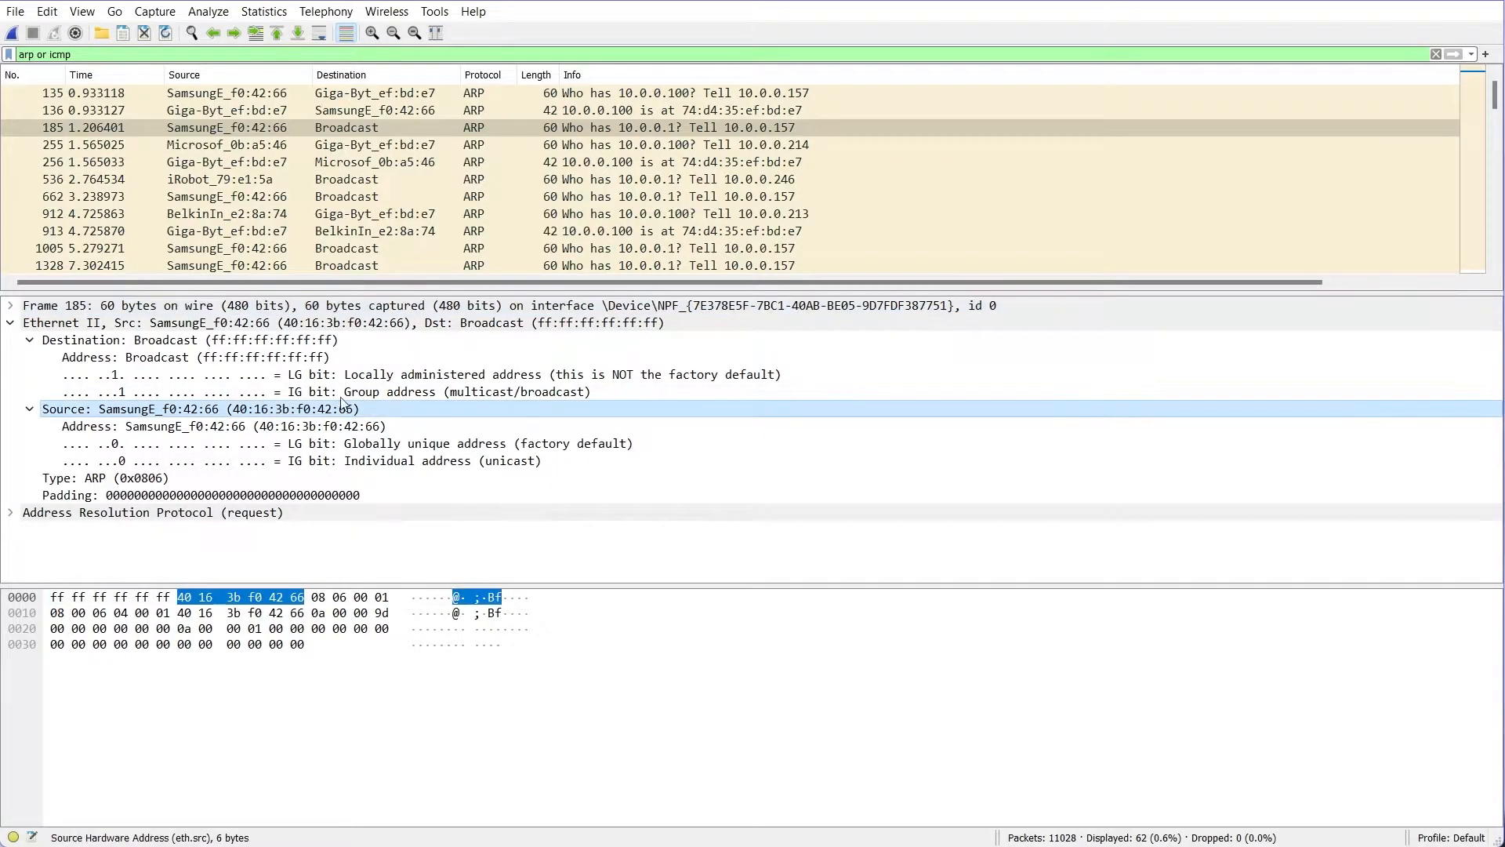
click(320, 343)
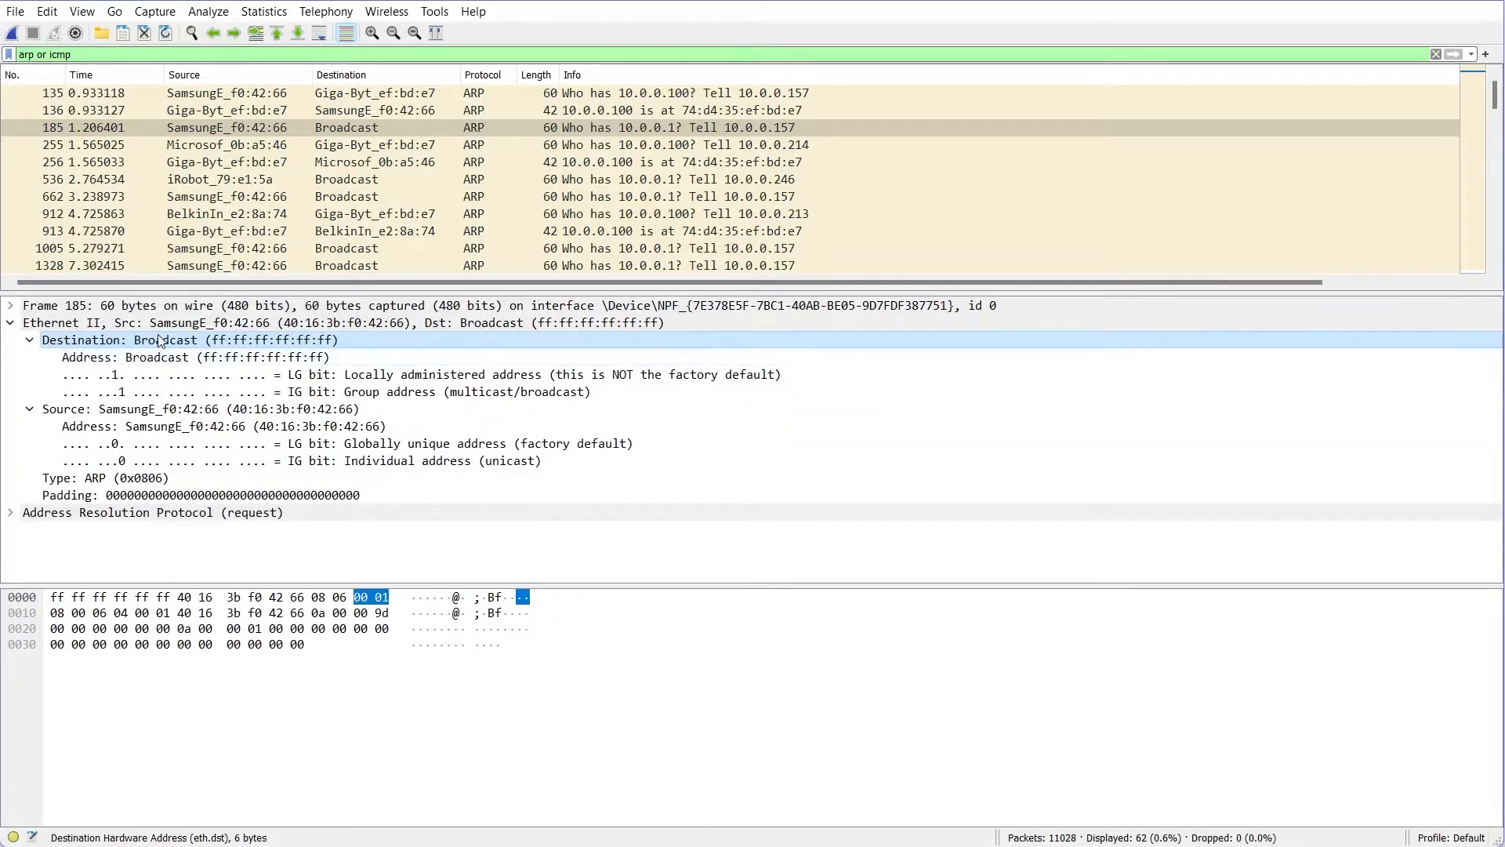
click(142, 338)
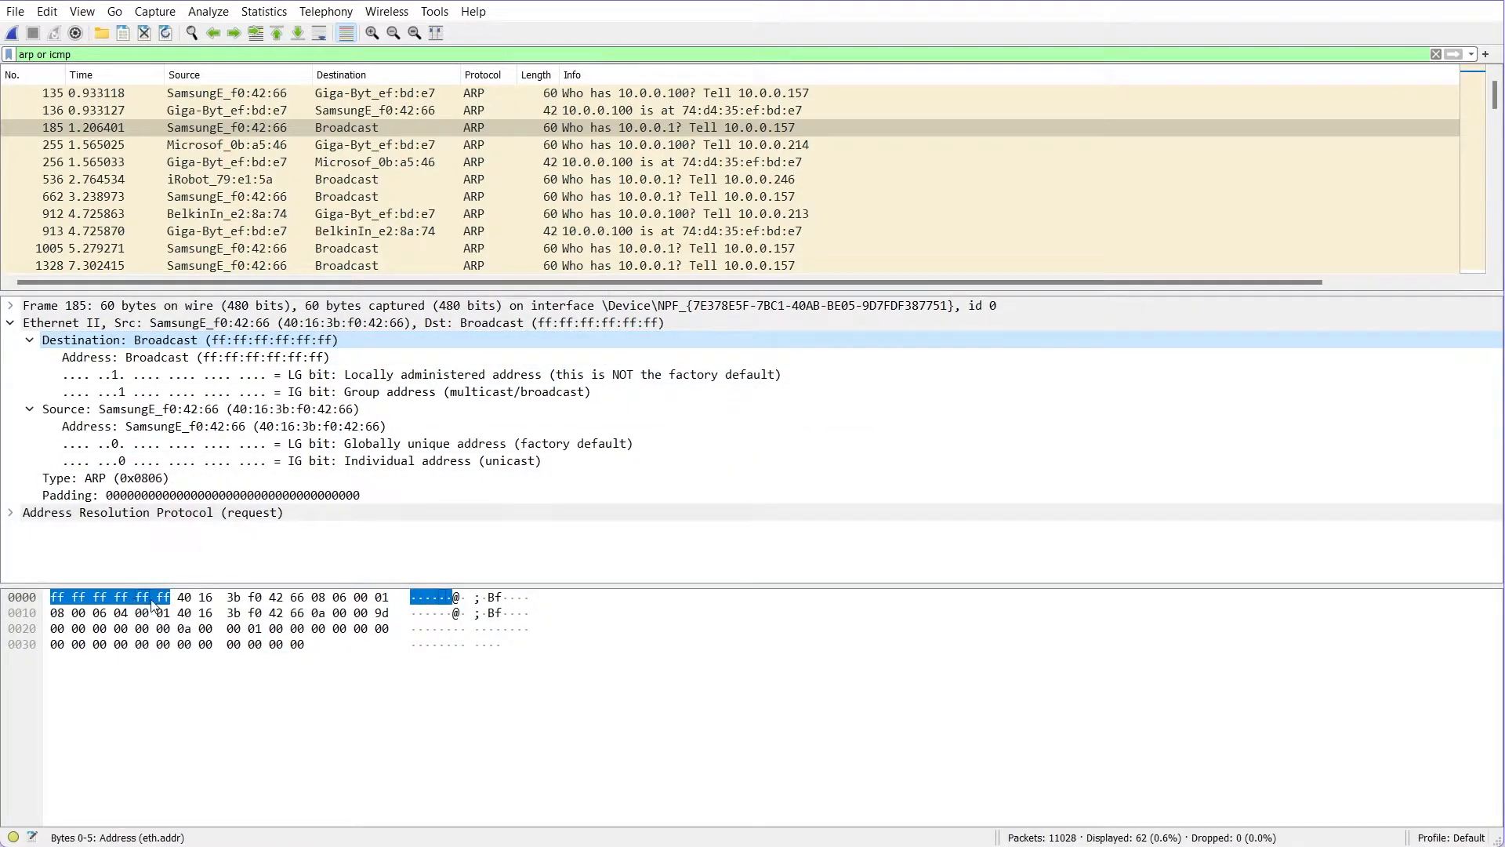
click(205, 602)
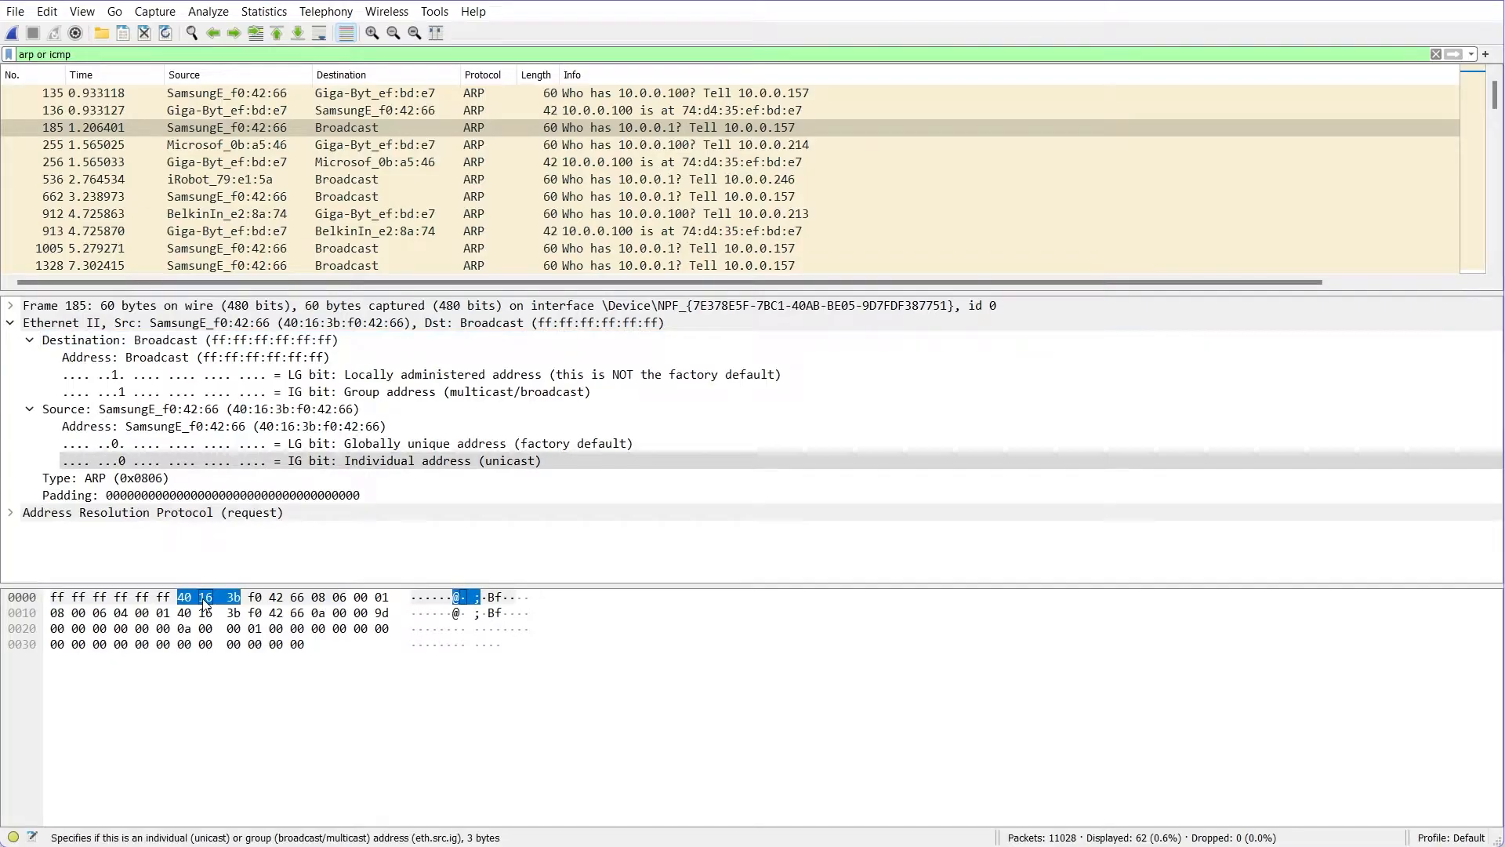
click(268, 599)
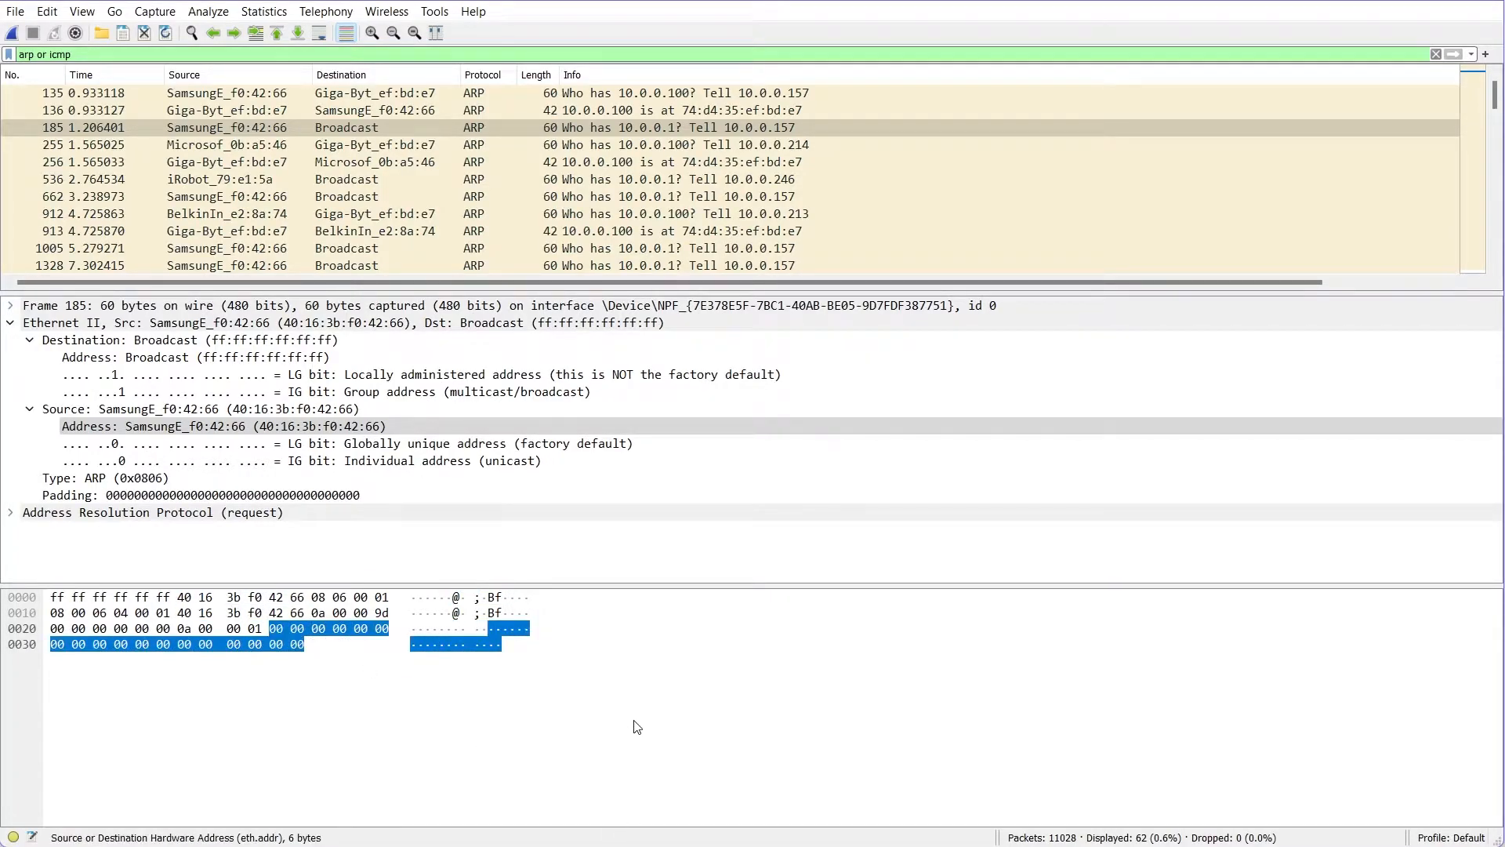
click(90, 480)
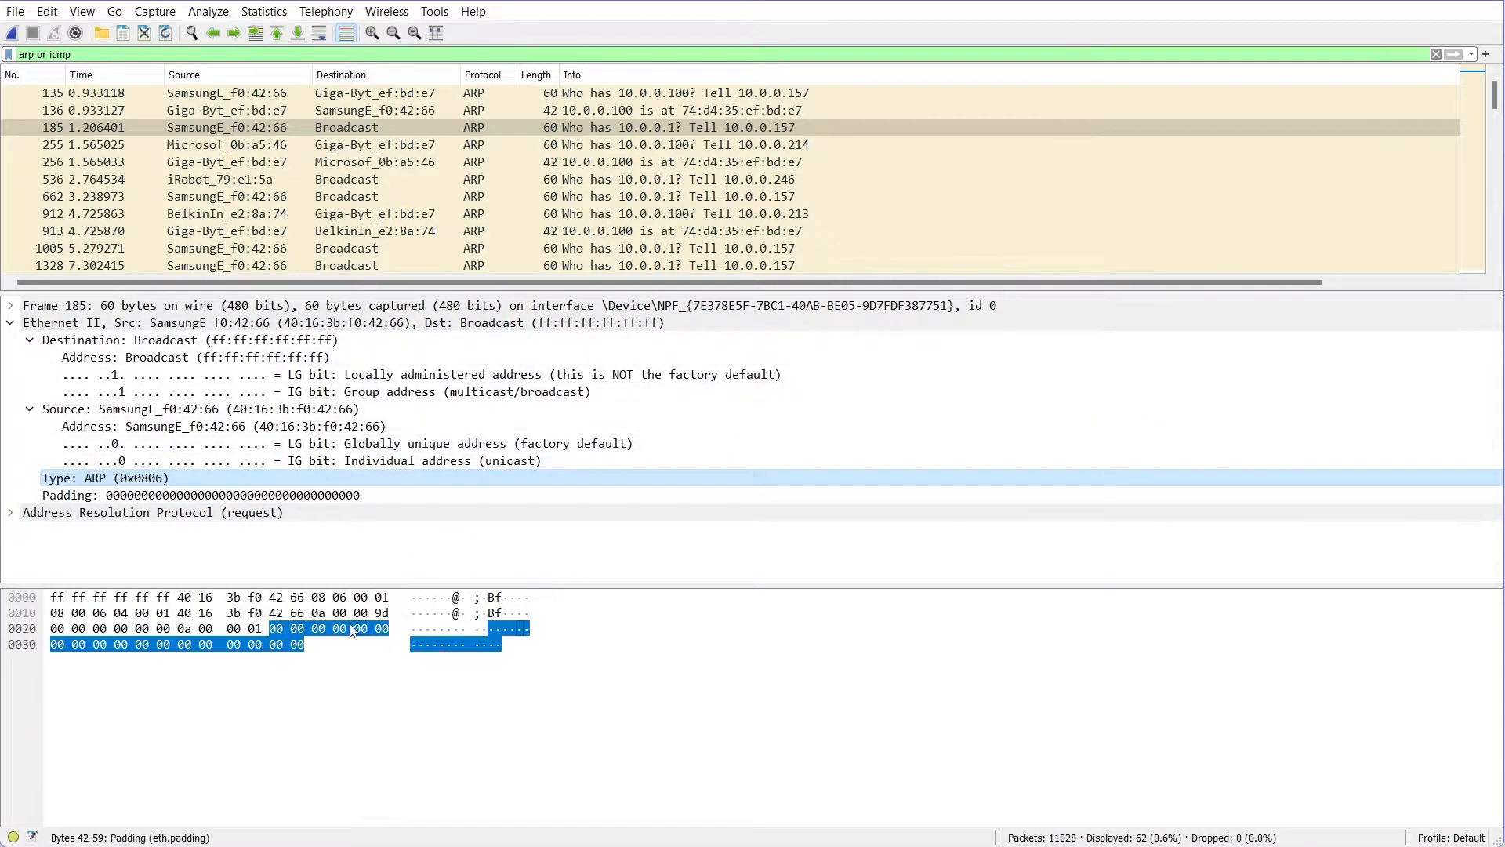
- Expand packet 185's Address Resolution Protocol section and inspect its protocol type field
click(80, 516)
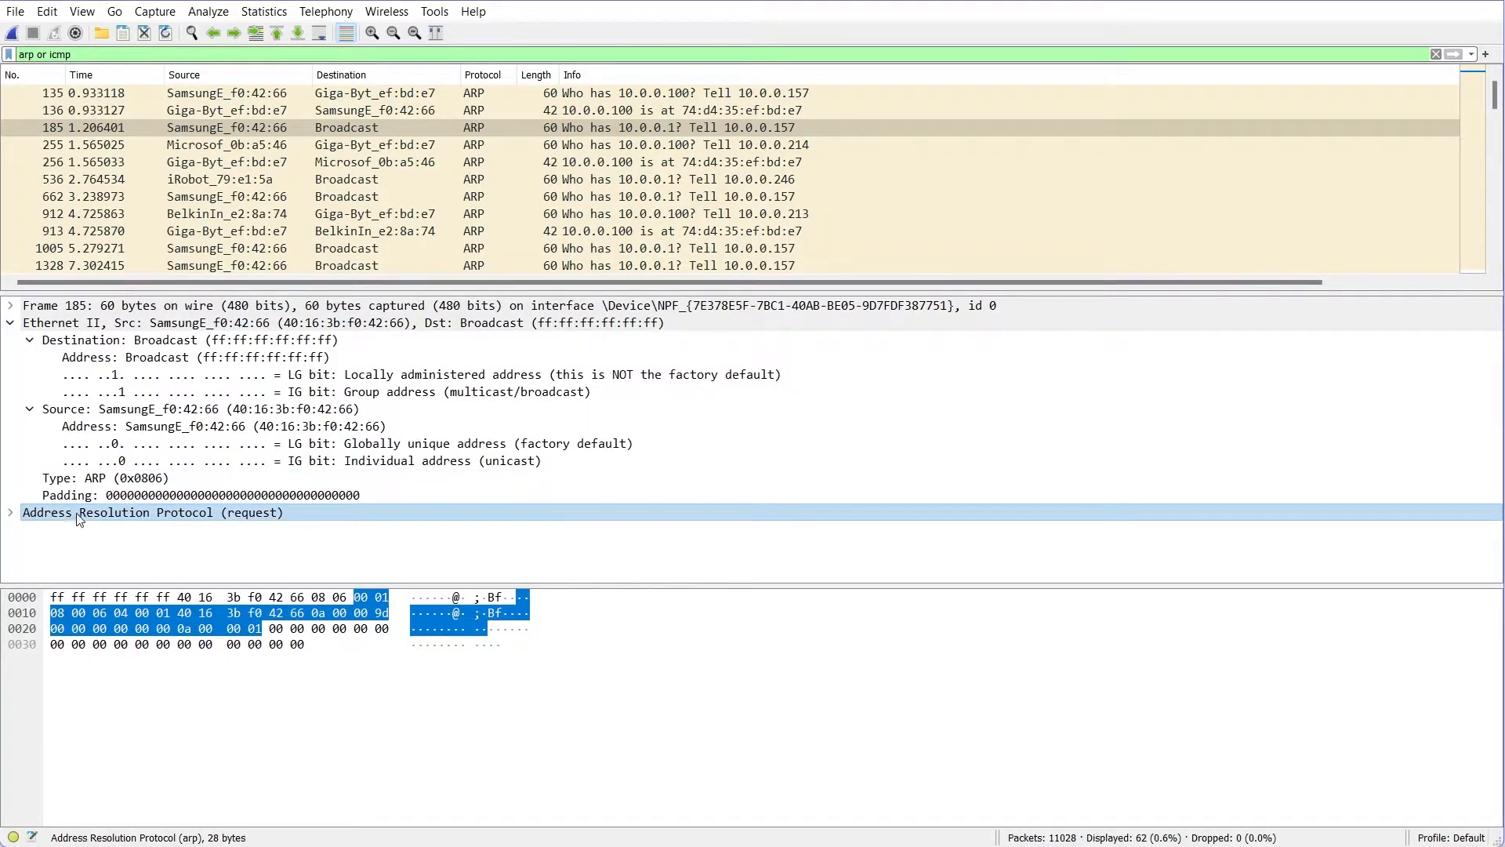
click(11, 512)
scroll(278, 498, down, 1)
scroll(278, 498, down, 1)
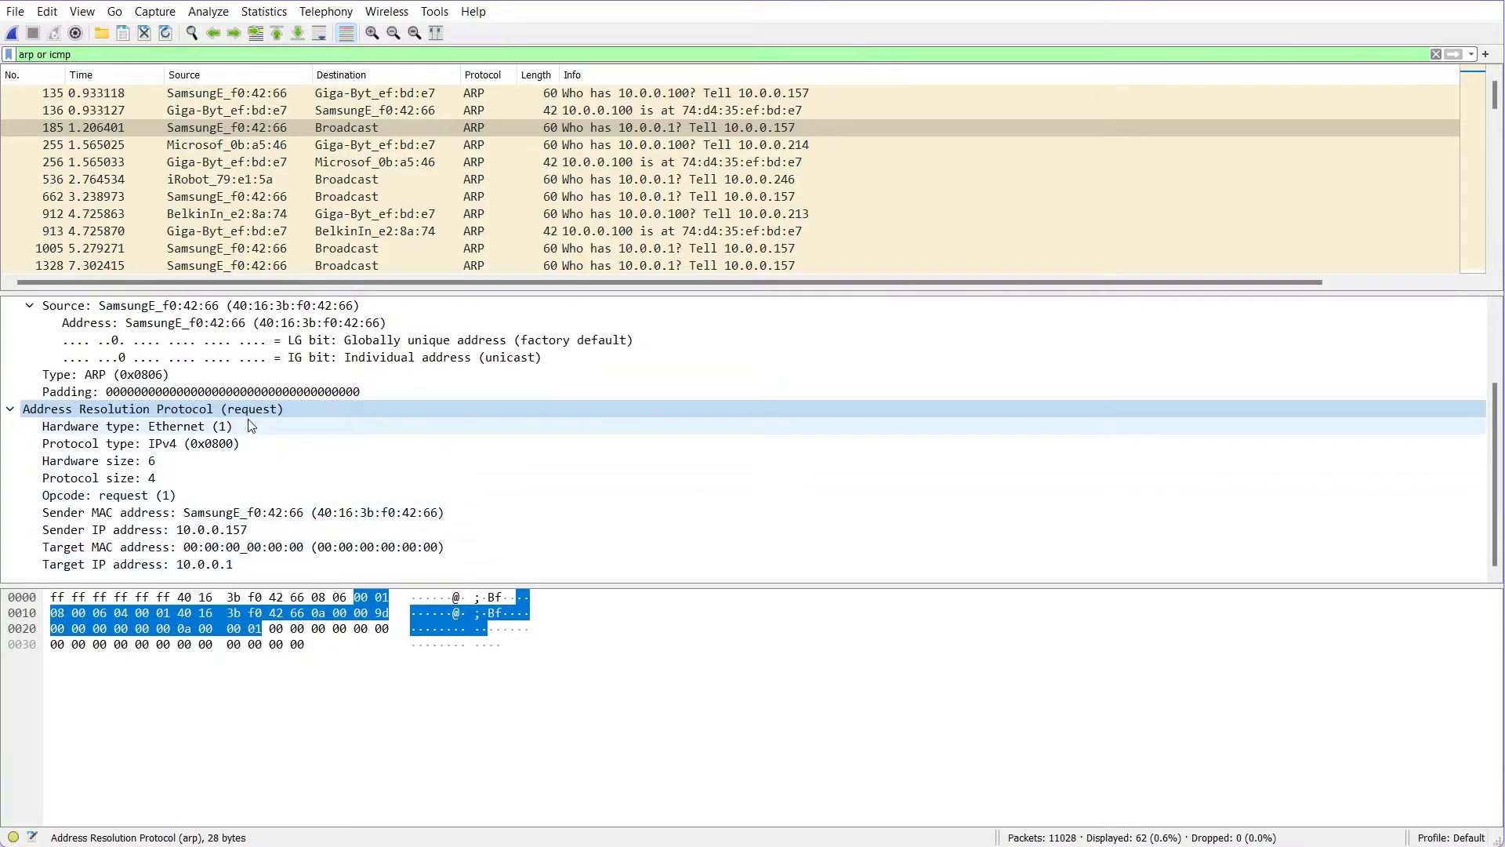
click(224, 446)
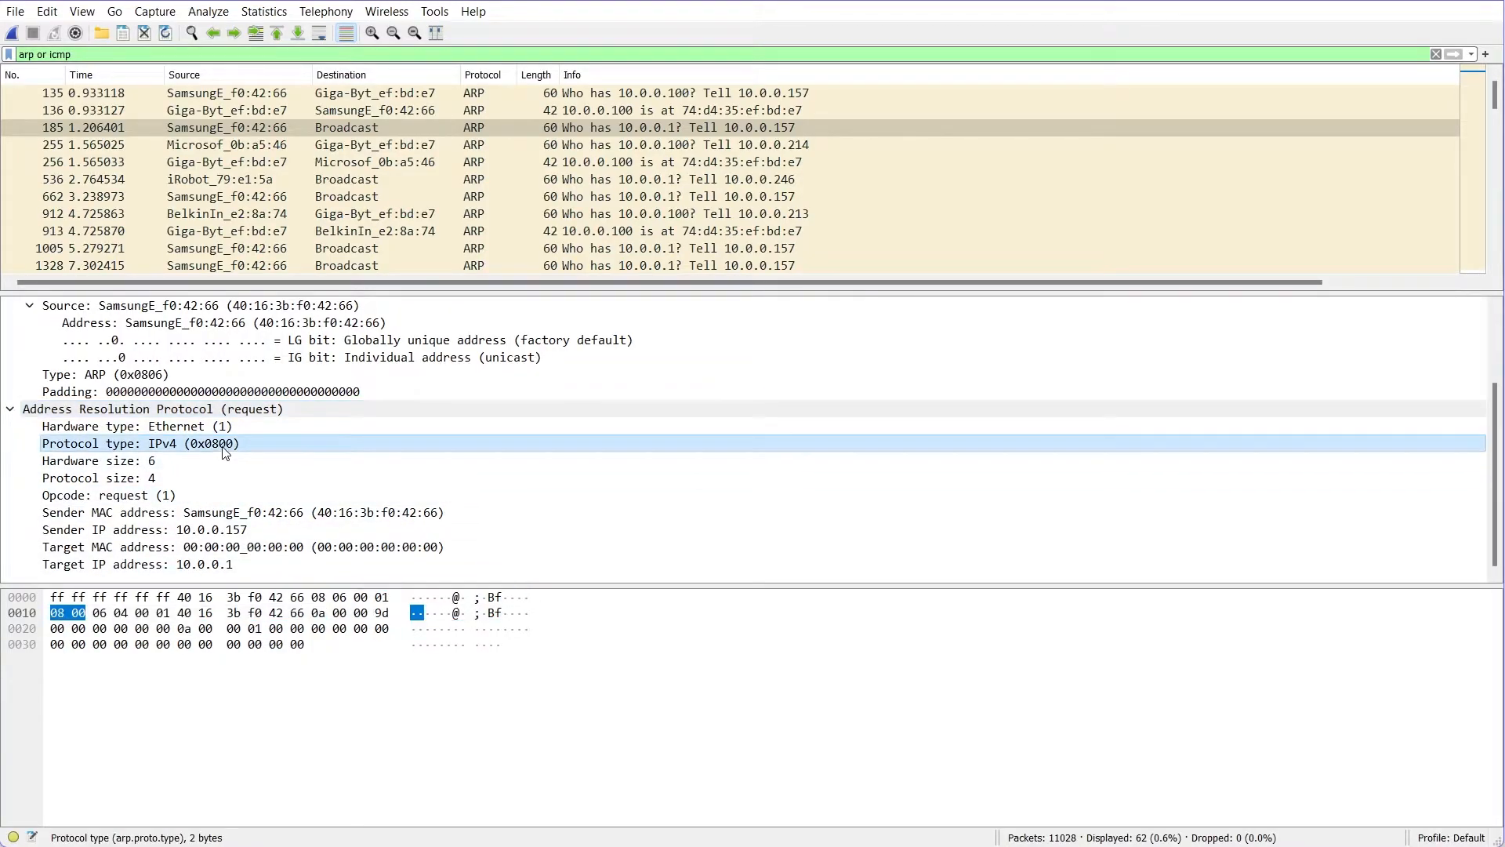
- Inspect packet 185's ARP sender MAC and IP, target IP and target MAC fields, then its broadcast destination in the packet list
click(188, 514)
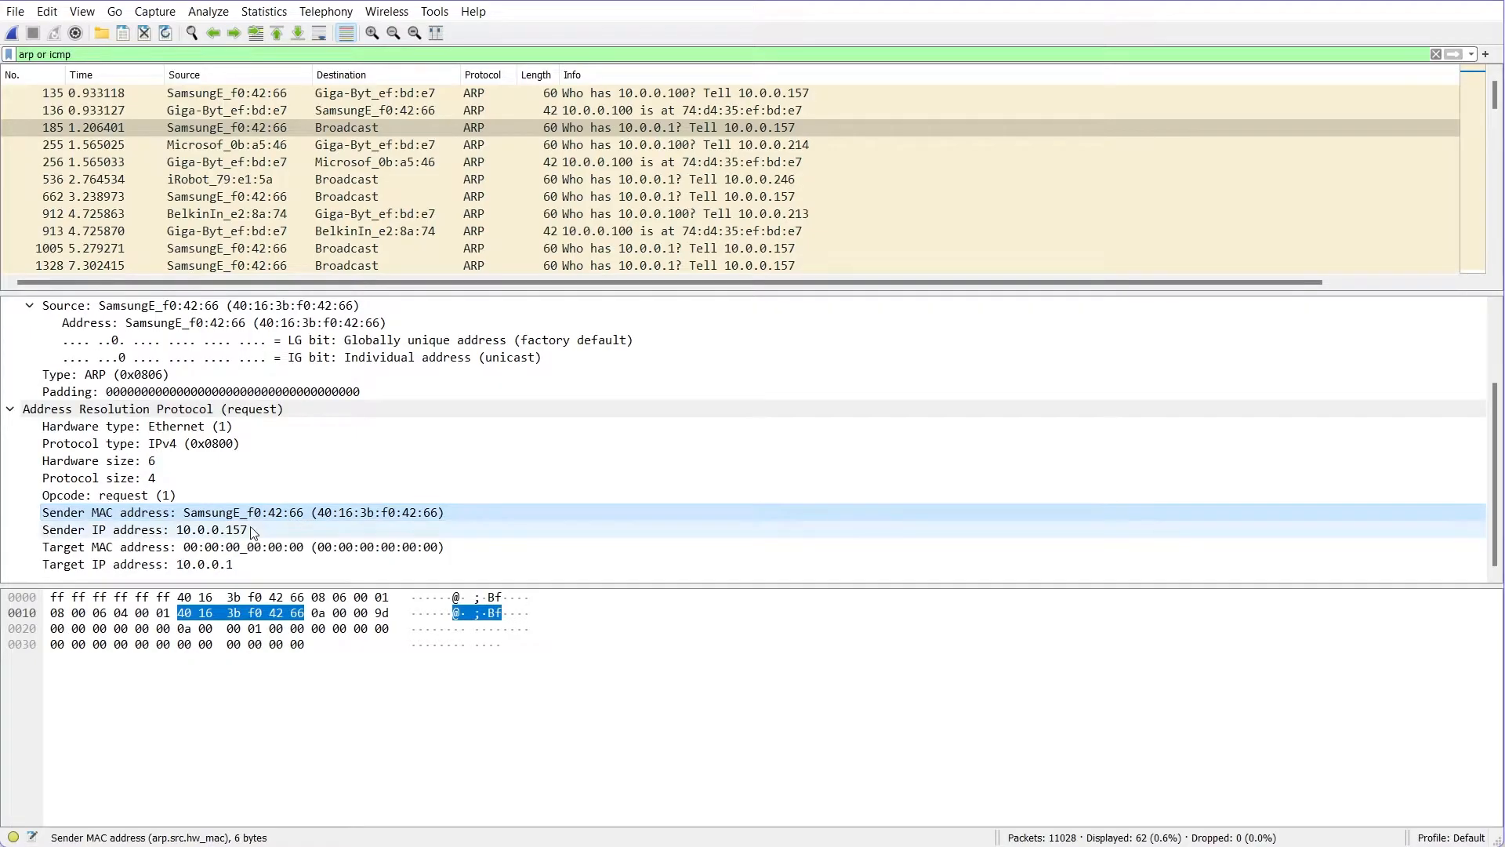
click(198, 532)
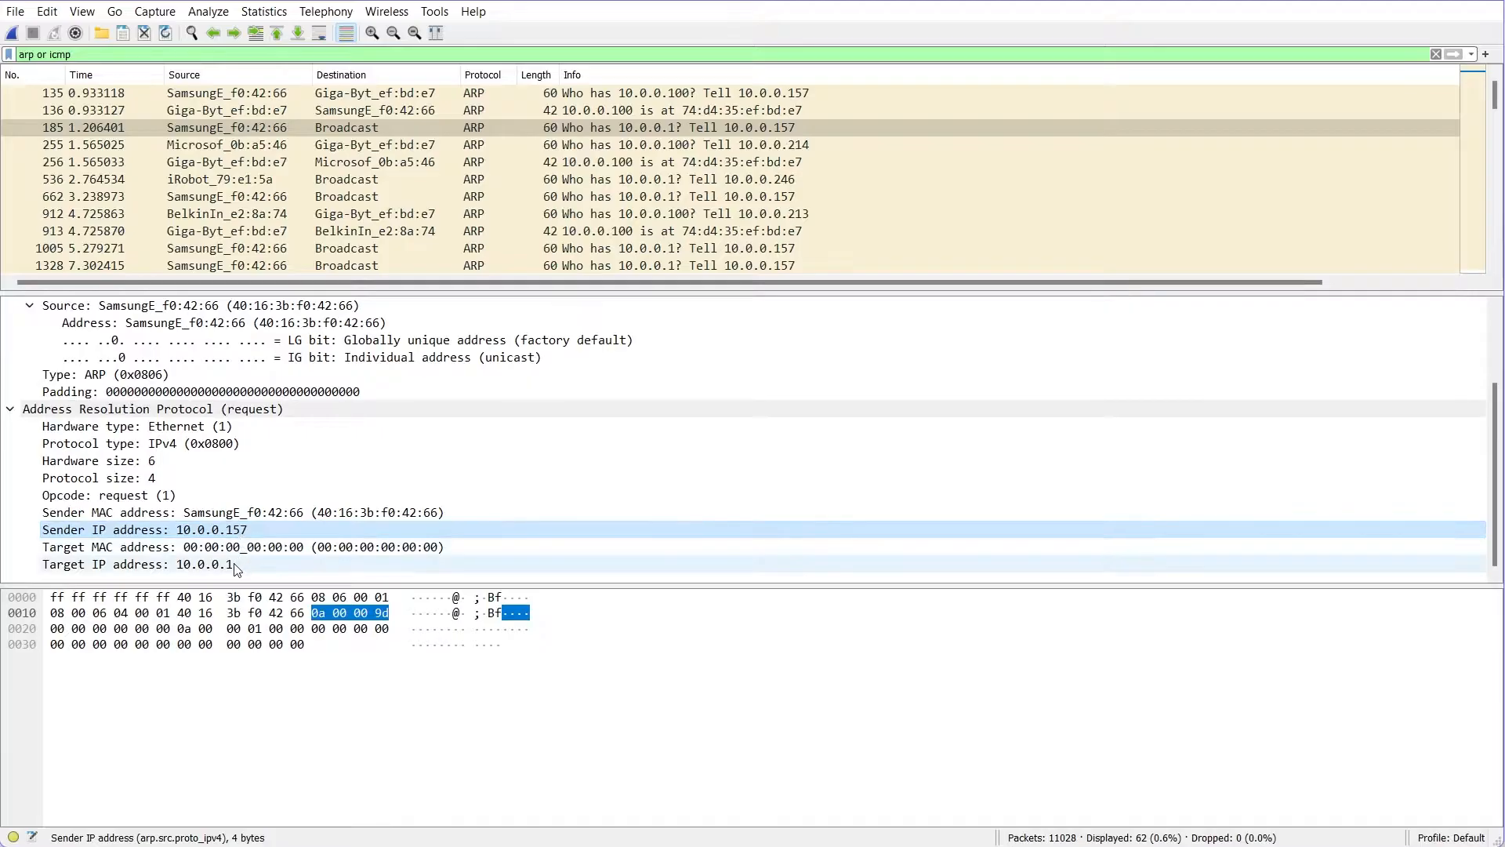
click(188, 568)
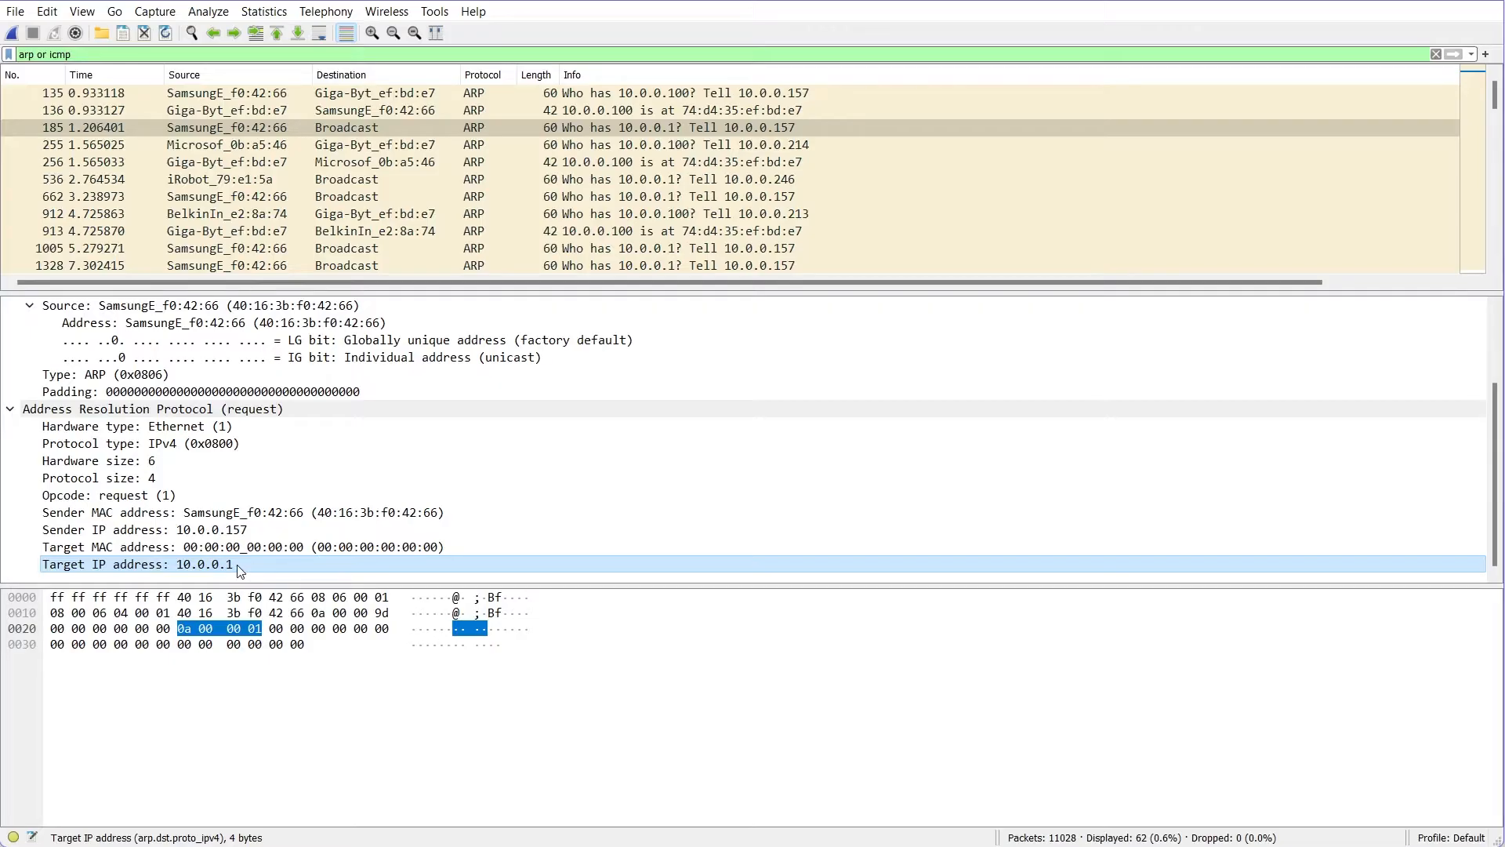
click(275, 549)
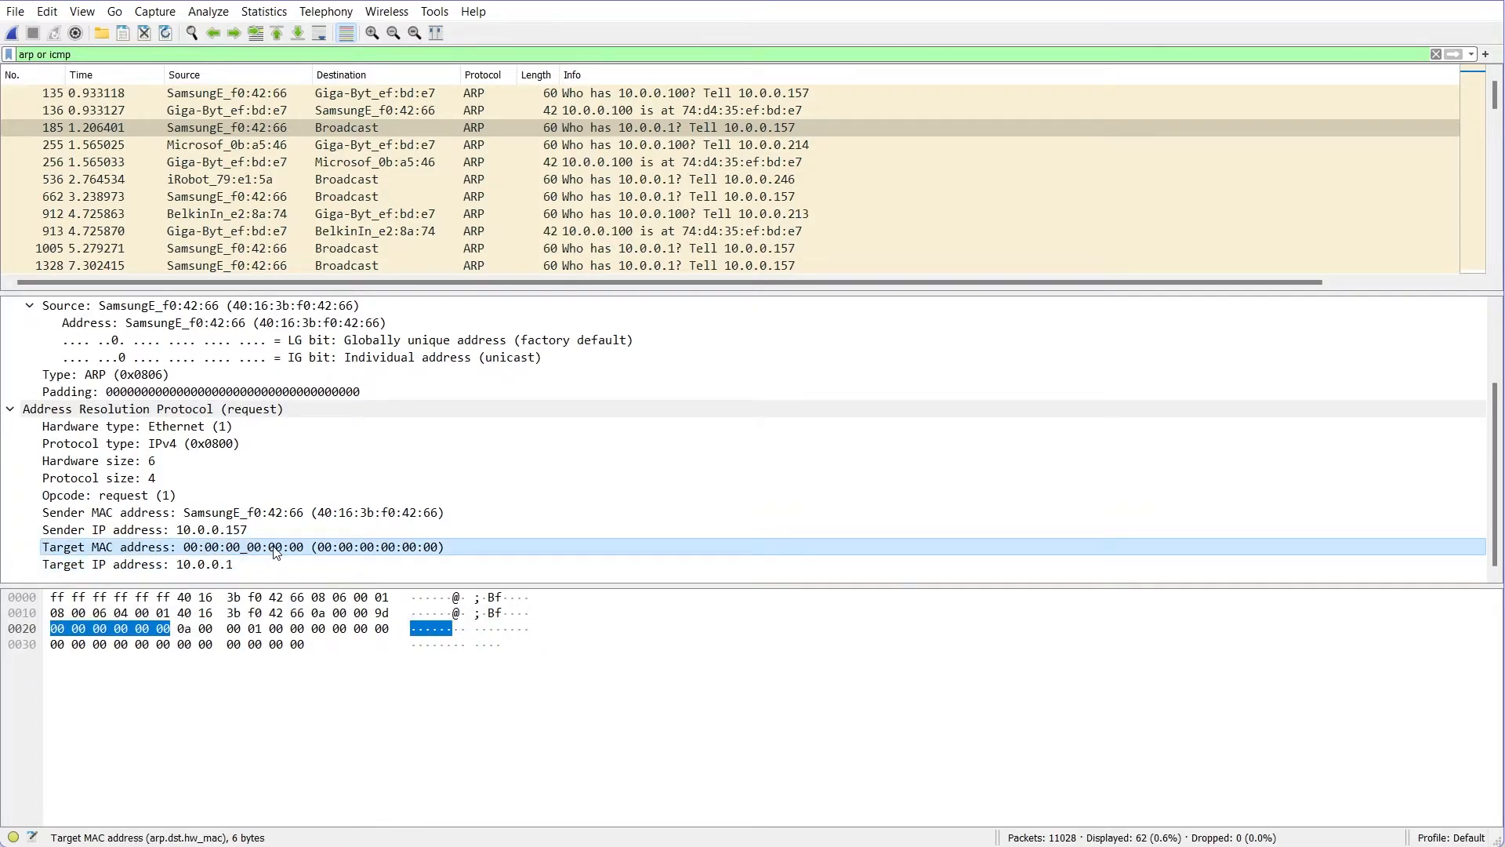
click(371, 128)
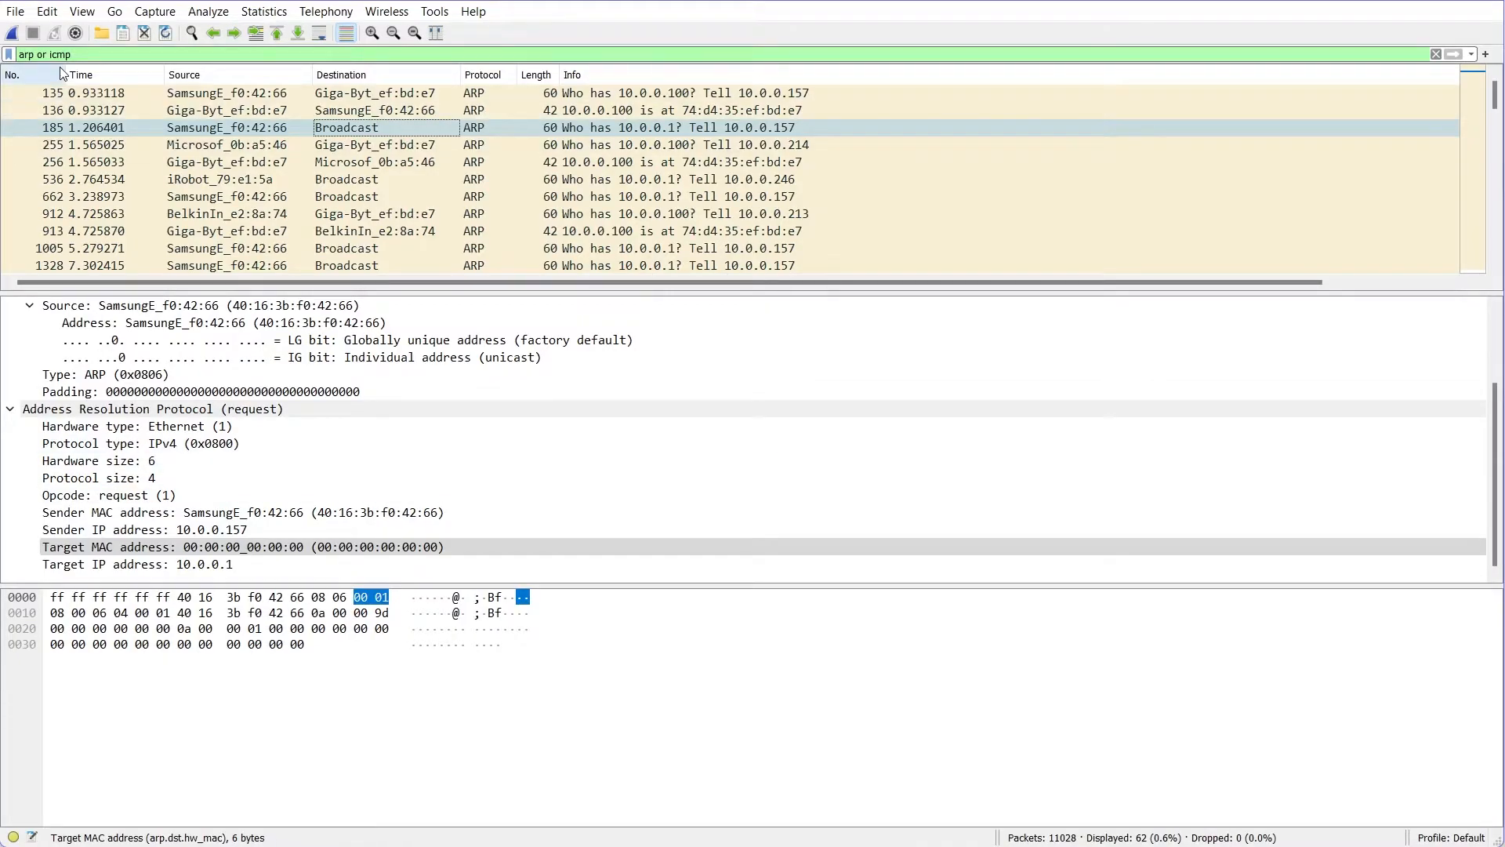
- Start a new capture without saving the packets, ping 10.0.0.1 from the Command Prompt, and look through the captured packets in Wireshark
click(13, 34)
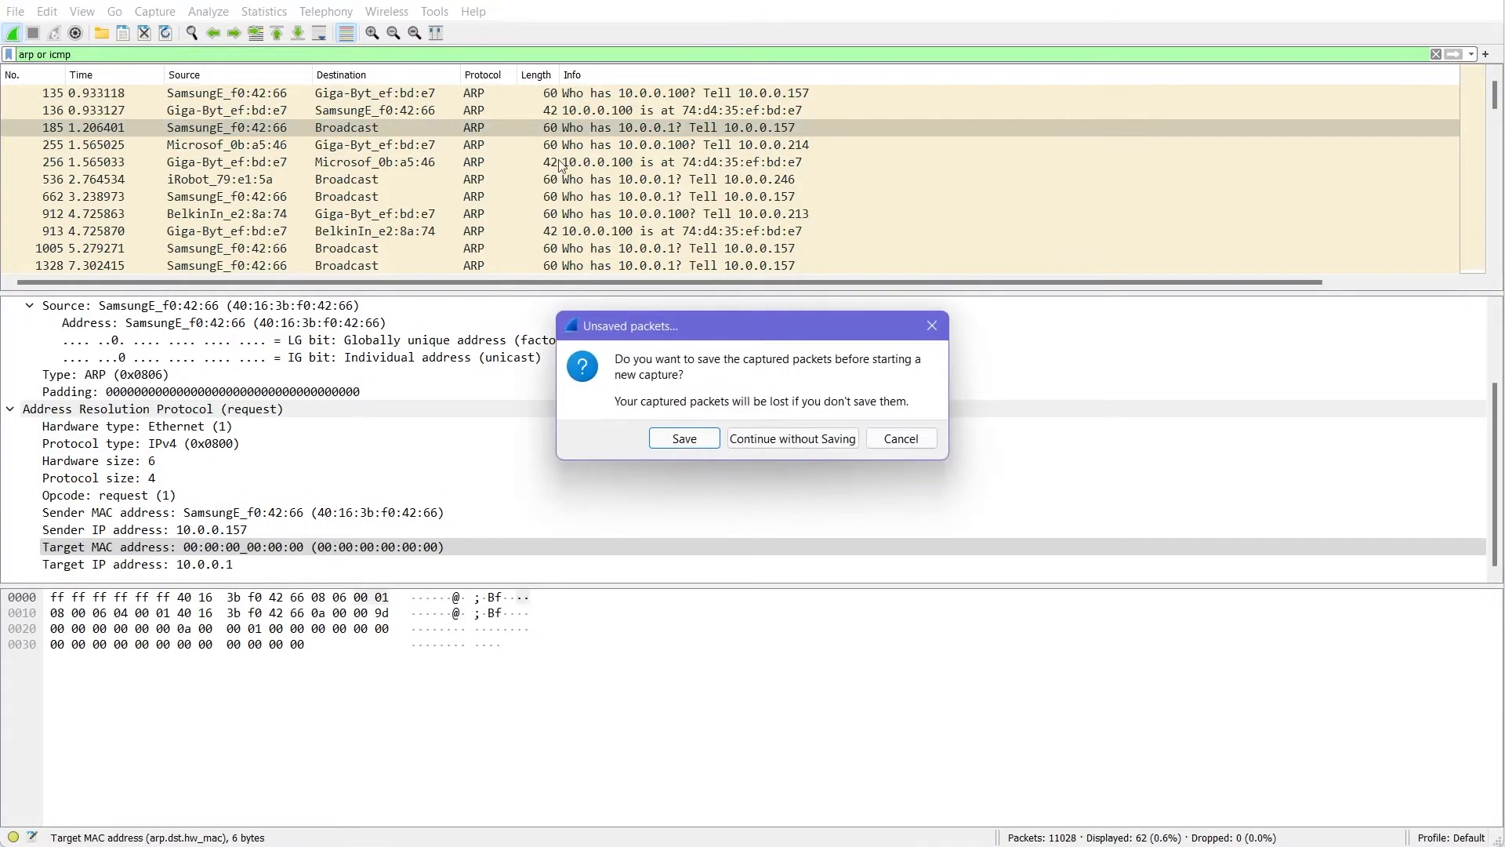
click(818, 448)
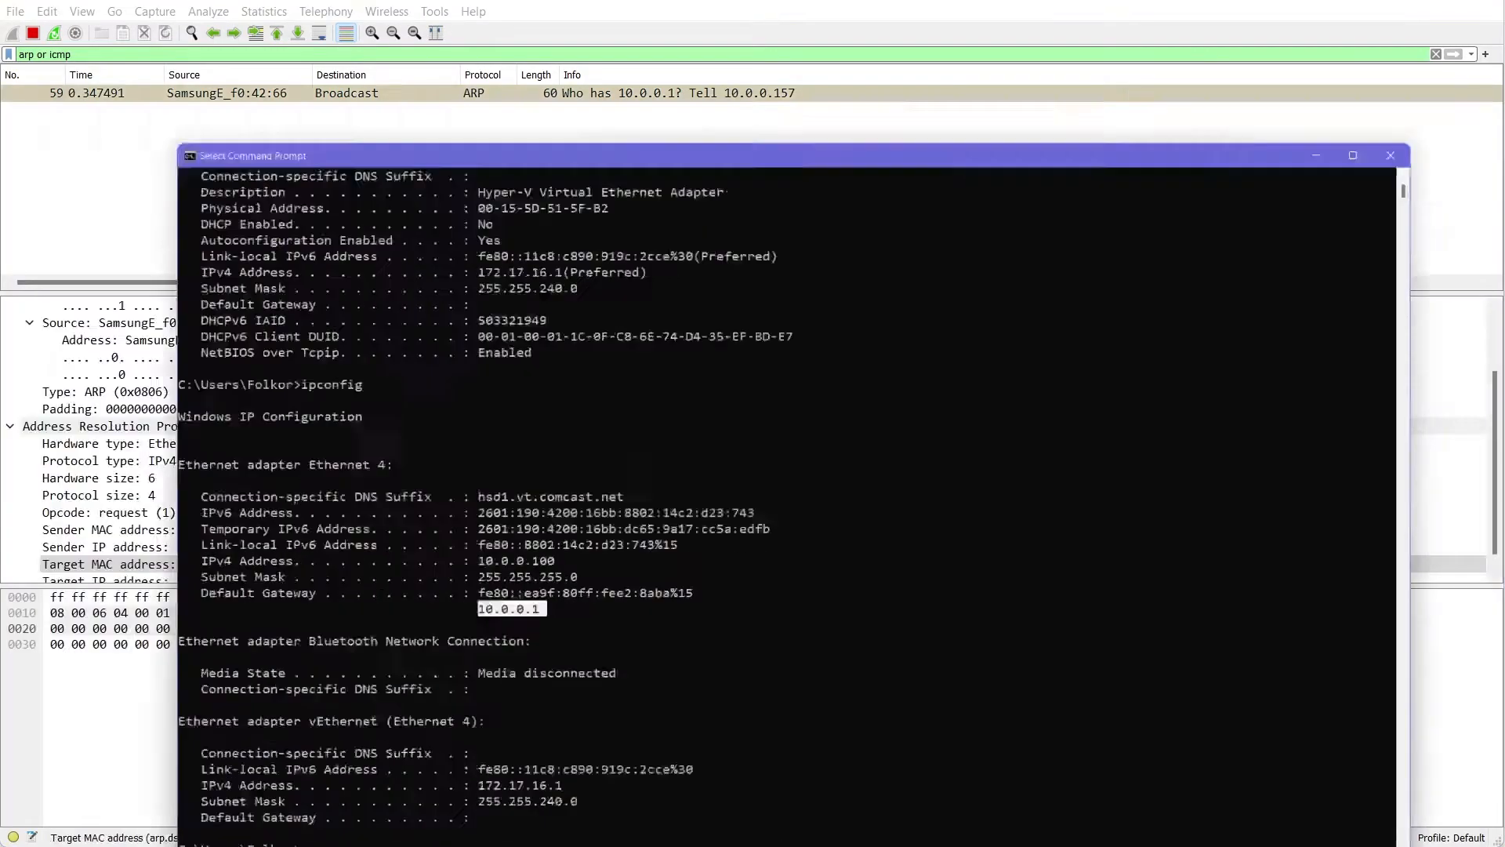
text(ping 10.0.0.1)
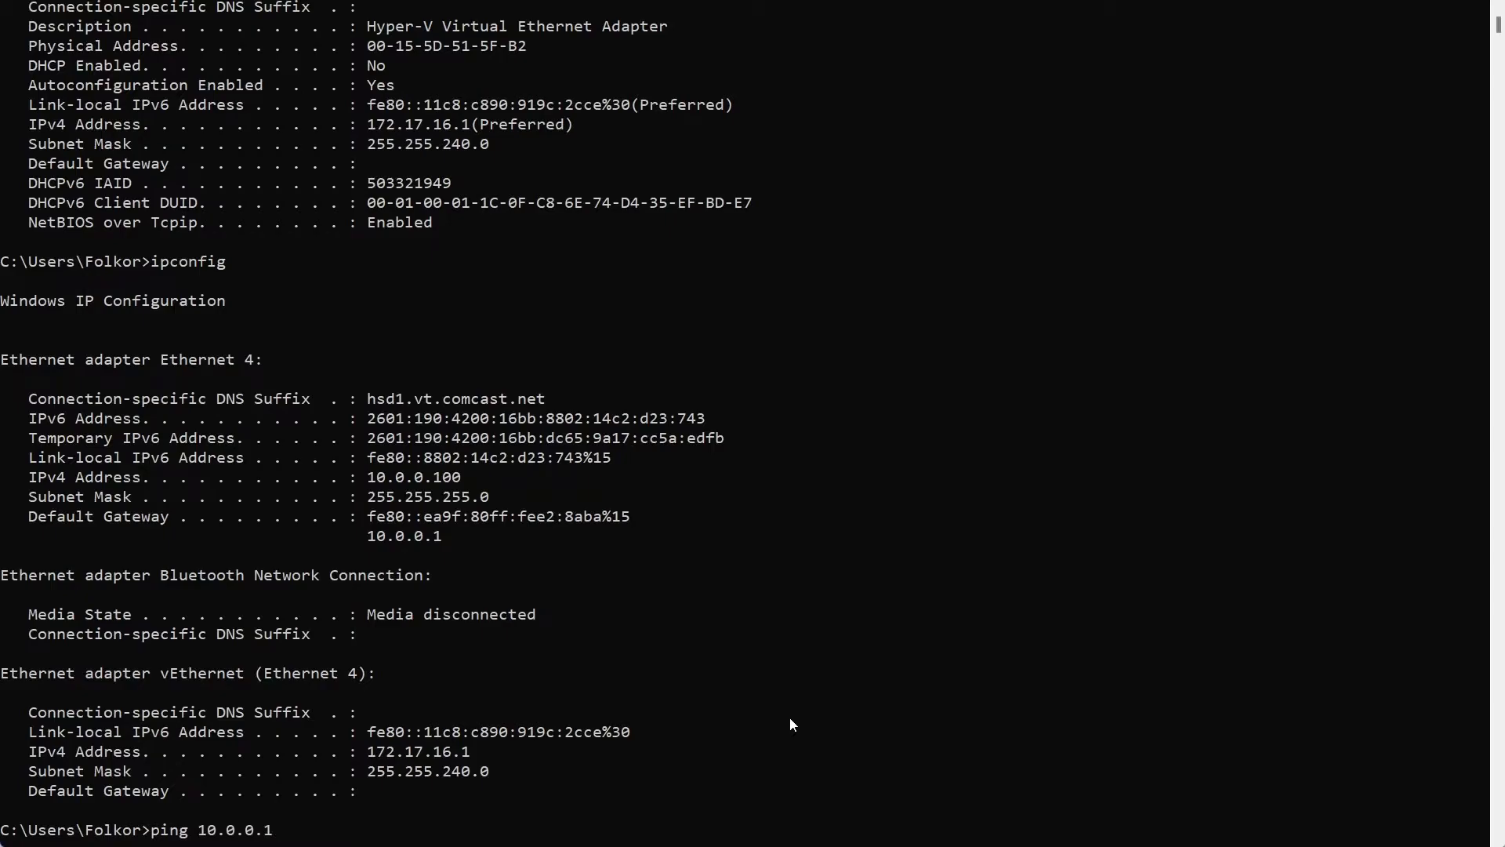
key(Return)
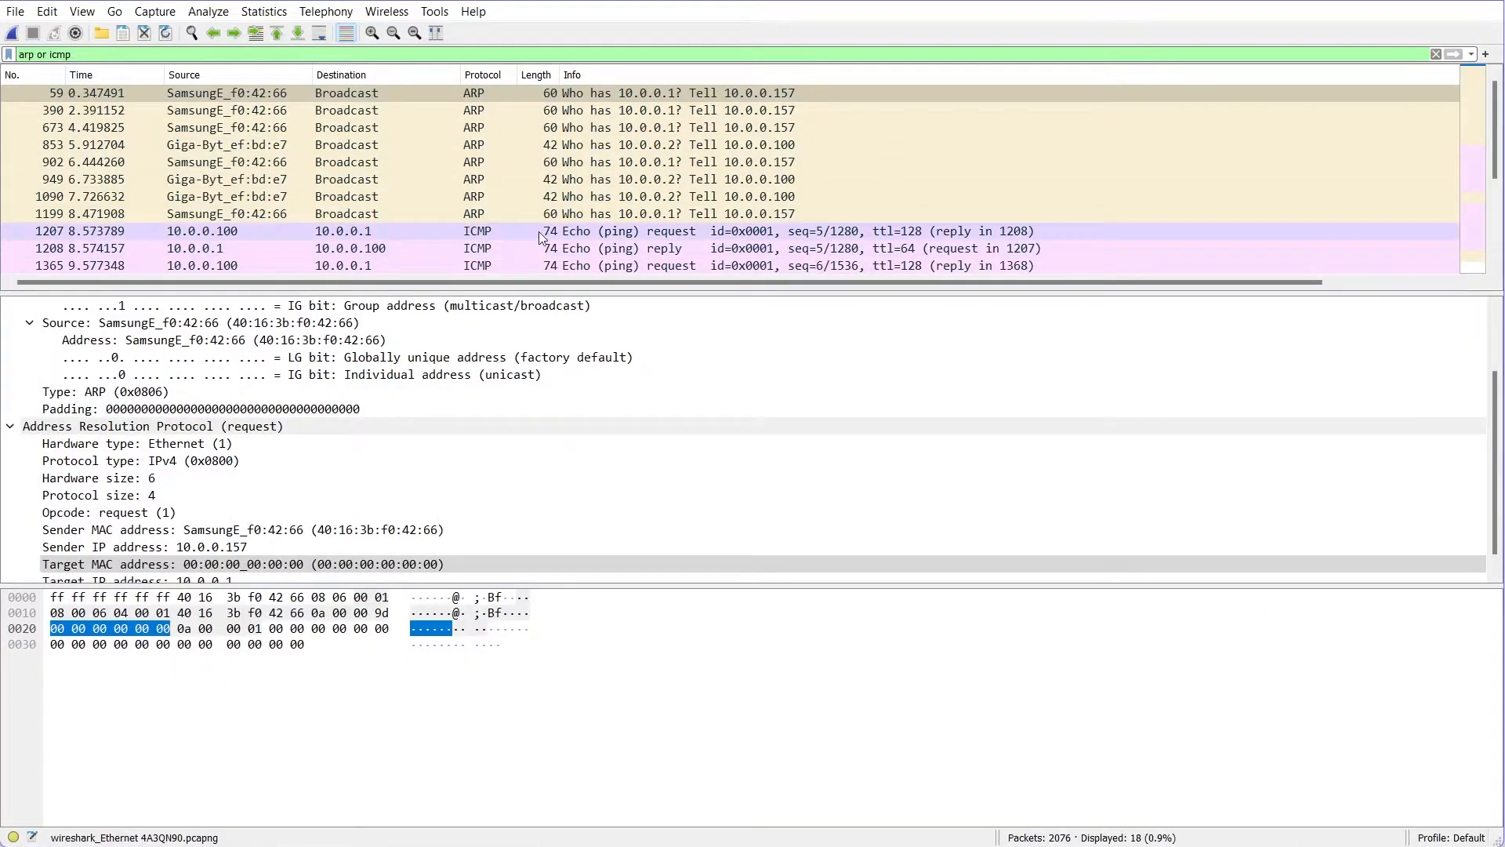
scroll(289, 199, down, 3)
scroll(302, 194, up, 3)
- Start another capture without saving the previous packets and ping 10.0.0.50 from the Command Prompt
click(12, 33)
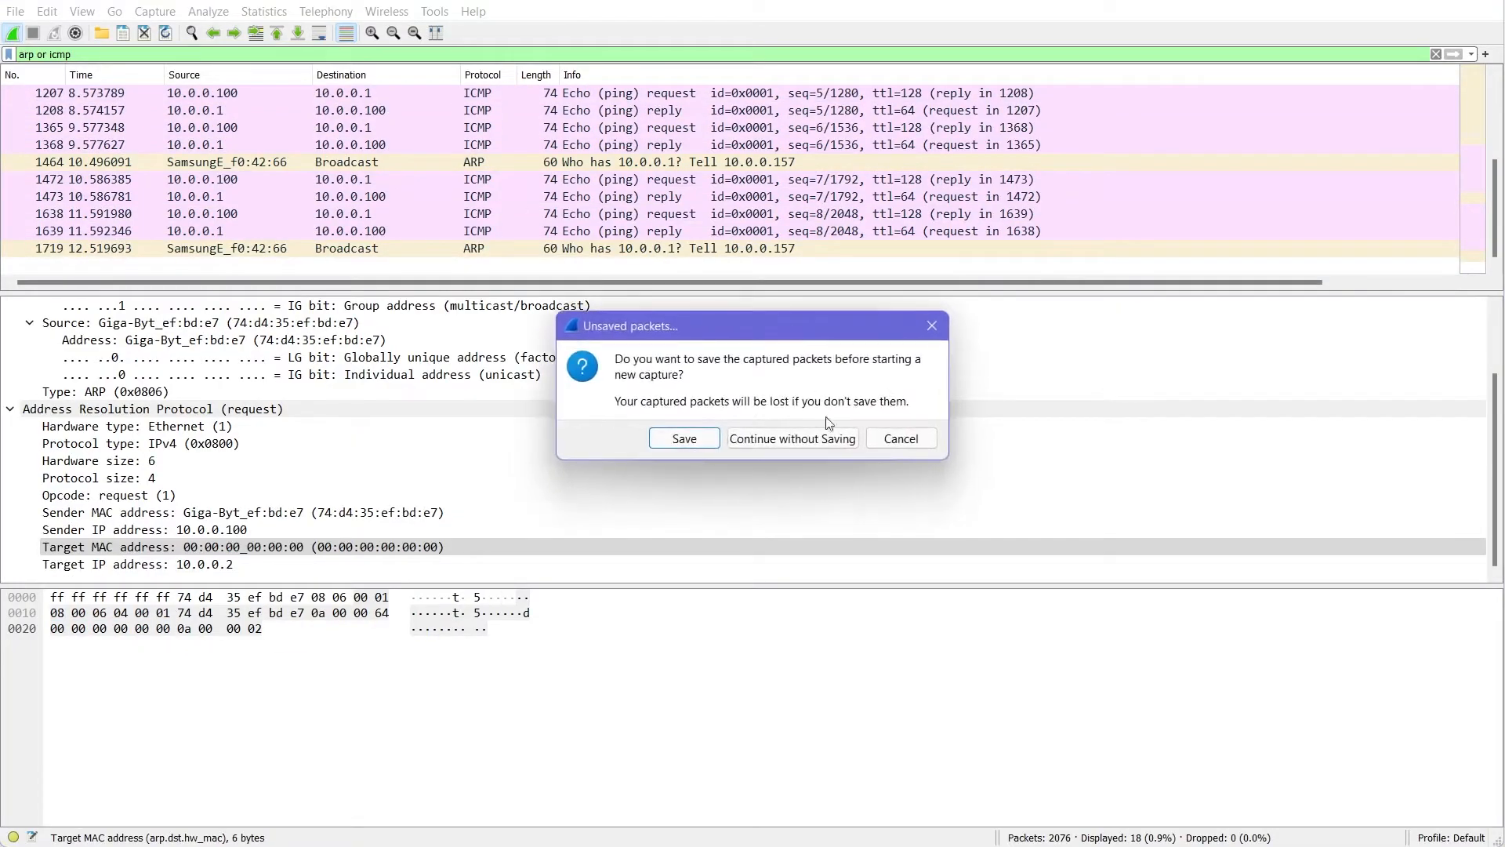
click(816, 436)
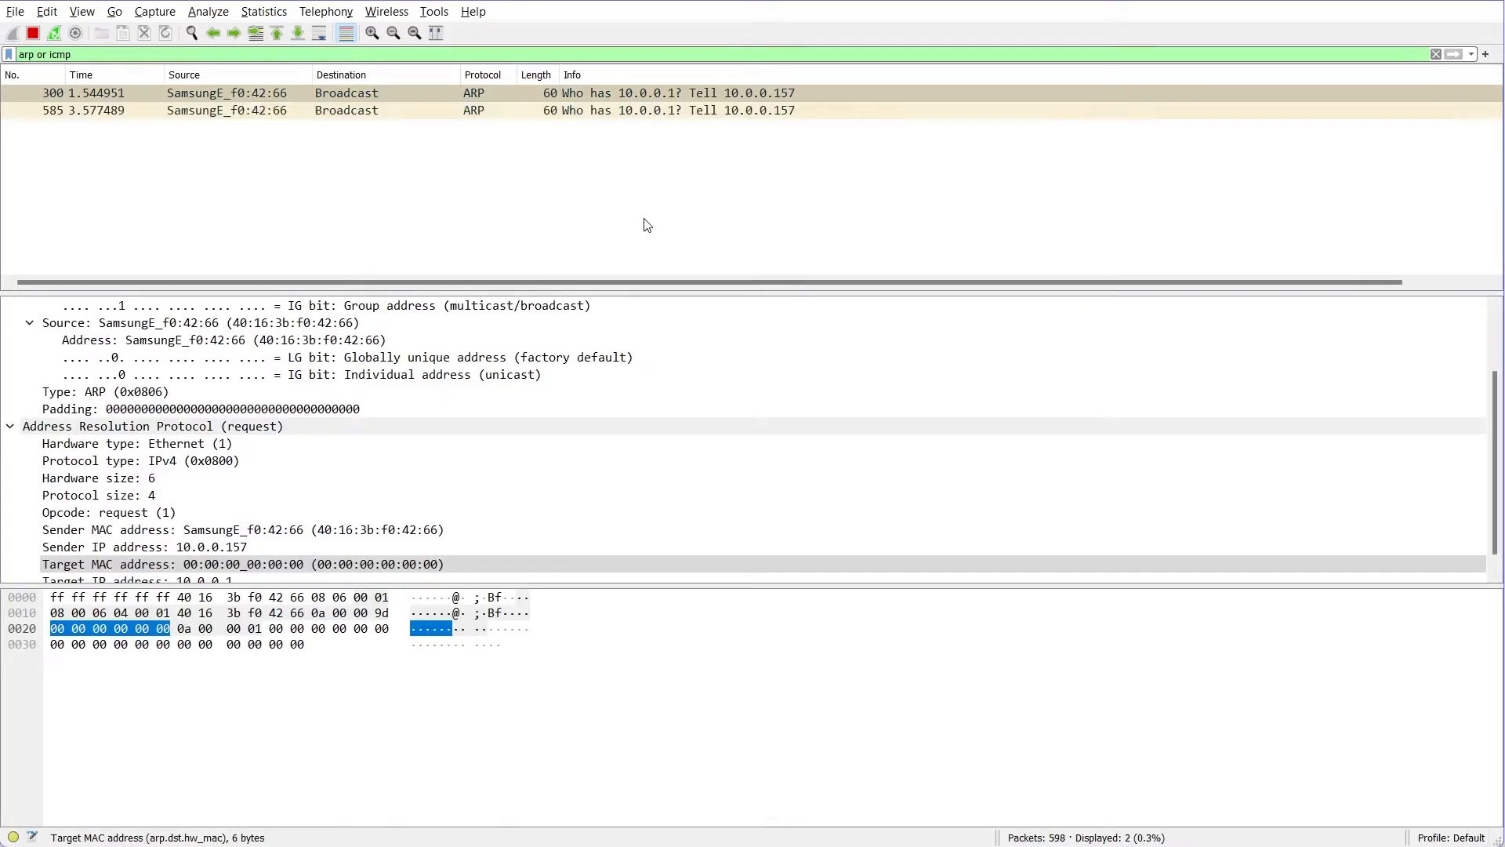
key(alt+Tab)
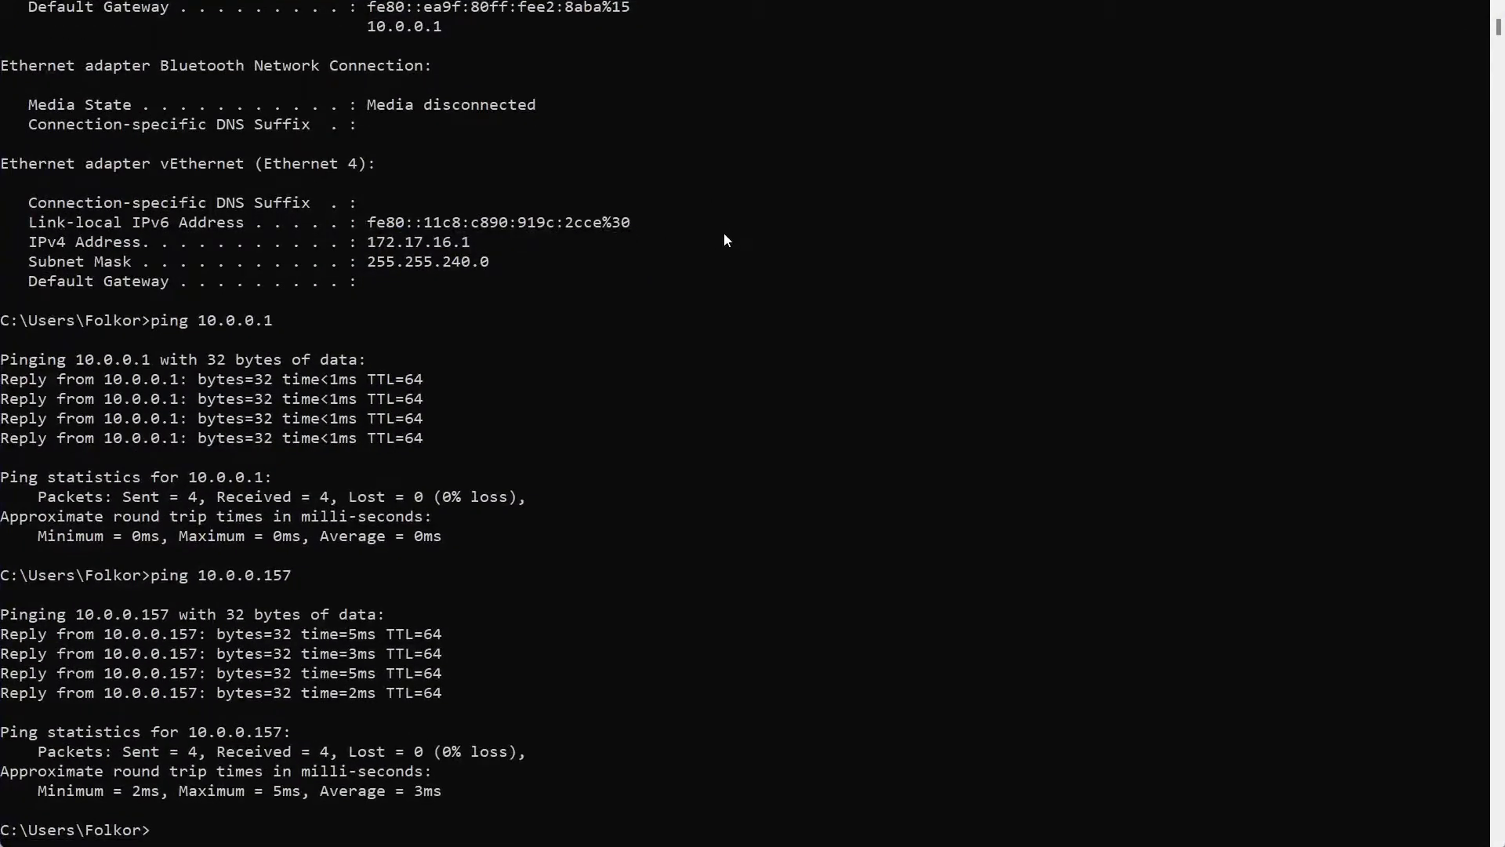
text(ping 10.0.0.50)
key(Return)
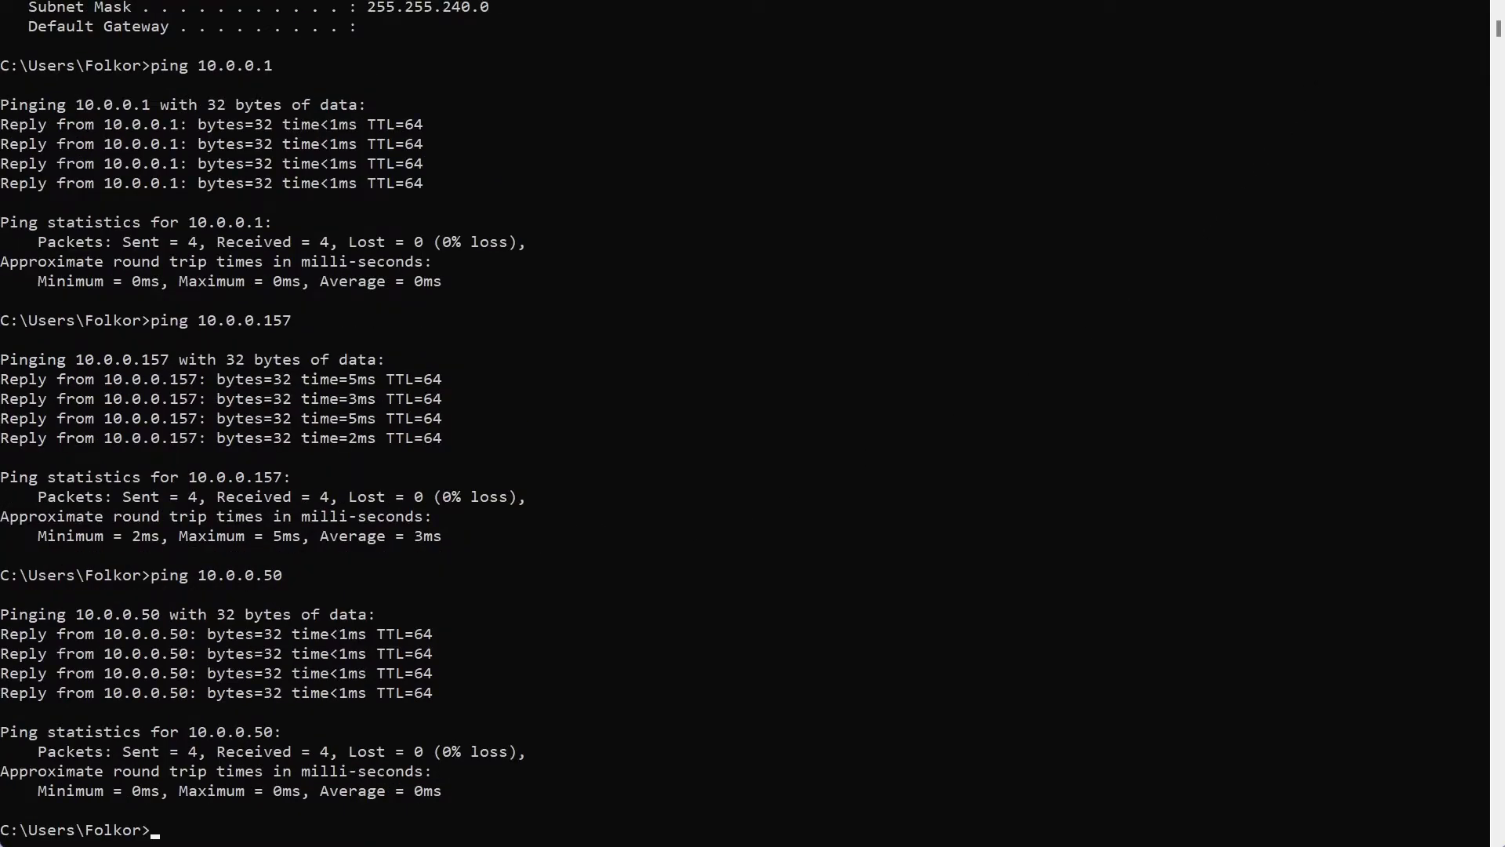
- Switch back to Wireshark, stop the capture, and select the broadcast ARP request for 10.0.0.50, packet 1768
key(alt+Tab)
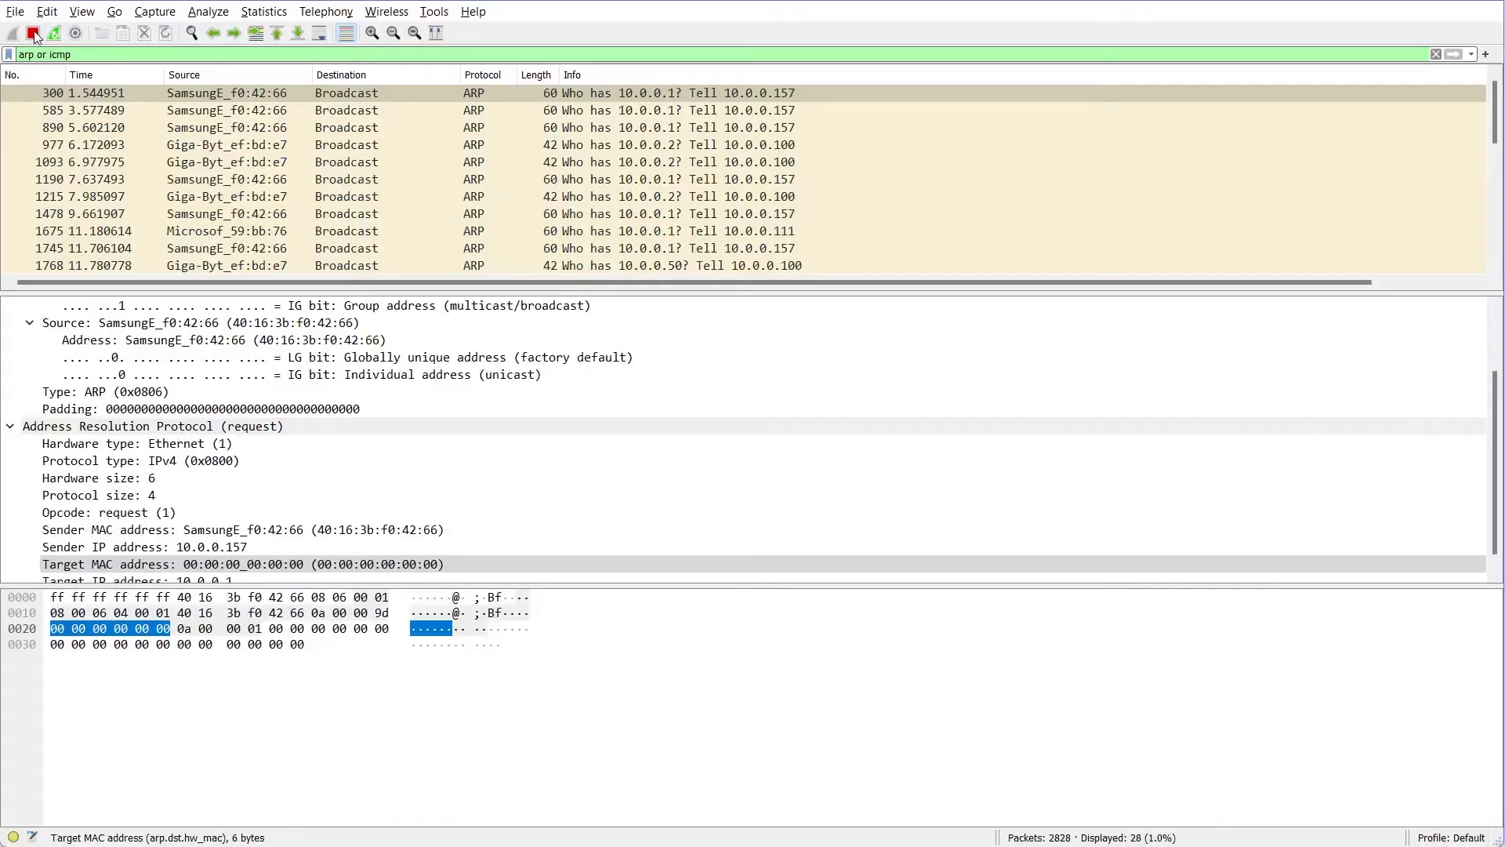
click(34, 31)
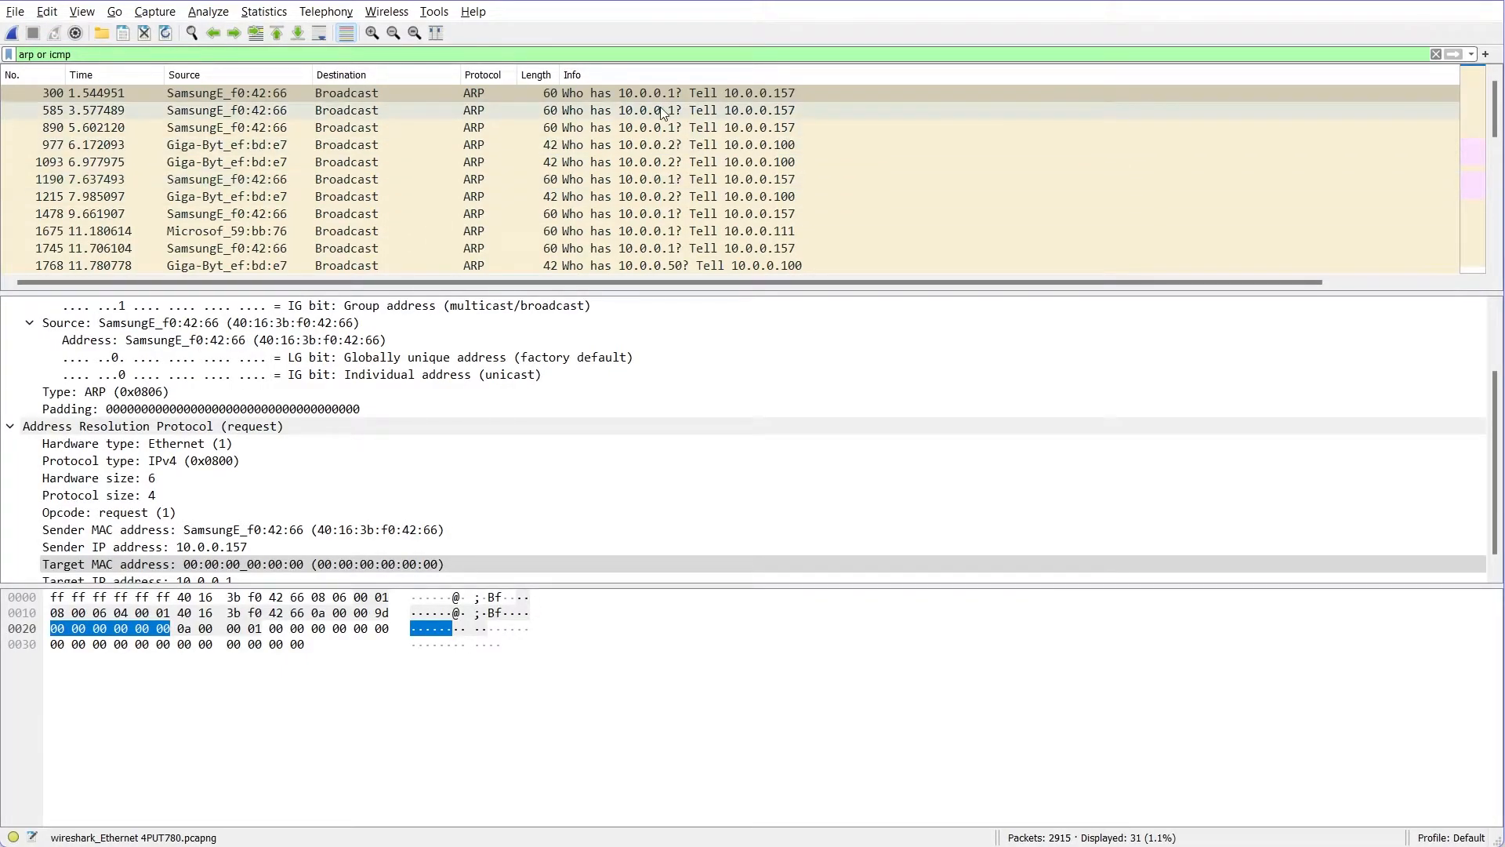
scroll(676, 155, down, 1)
click(664, 214)
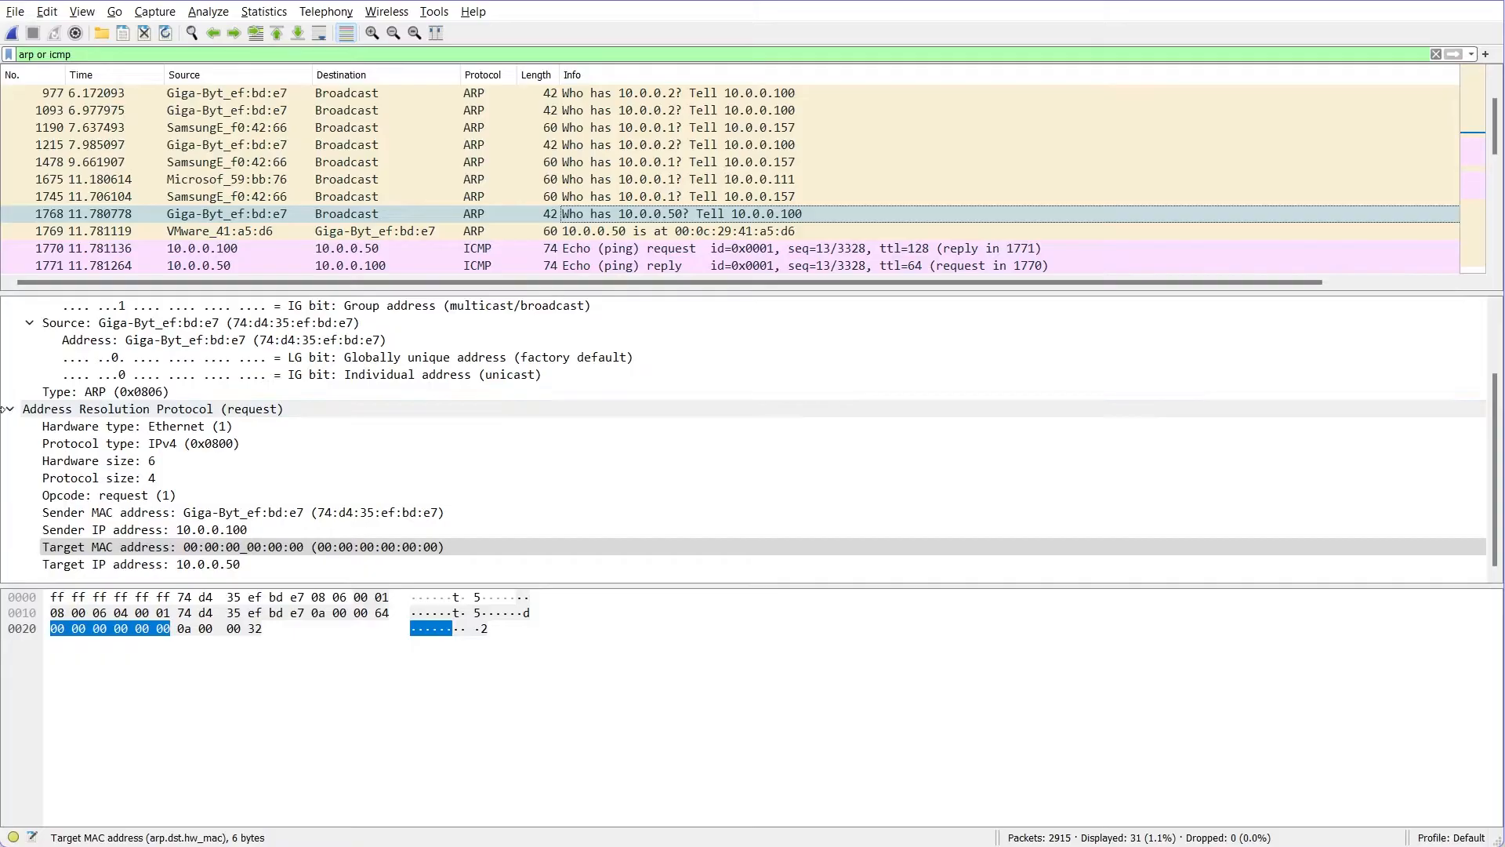
- Collapse packet 1768's Address Resolution Protocol section and inspect the Ethernet II destination and source addresses
click(10, 408)
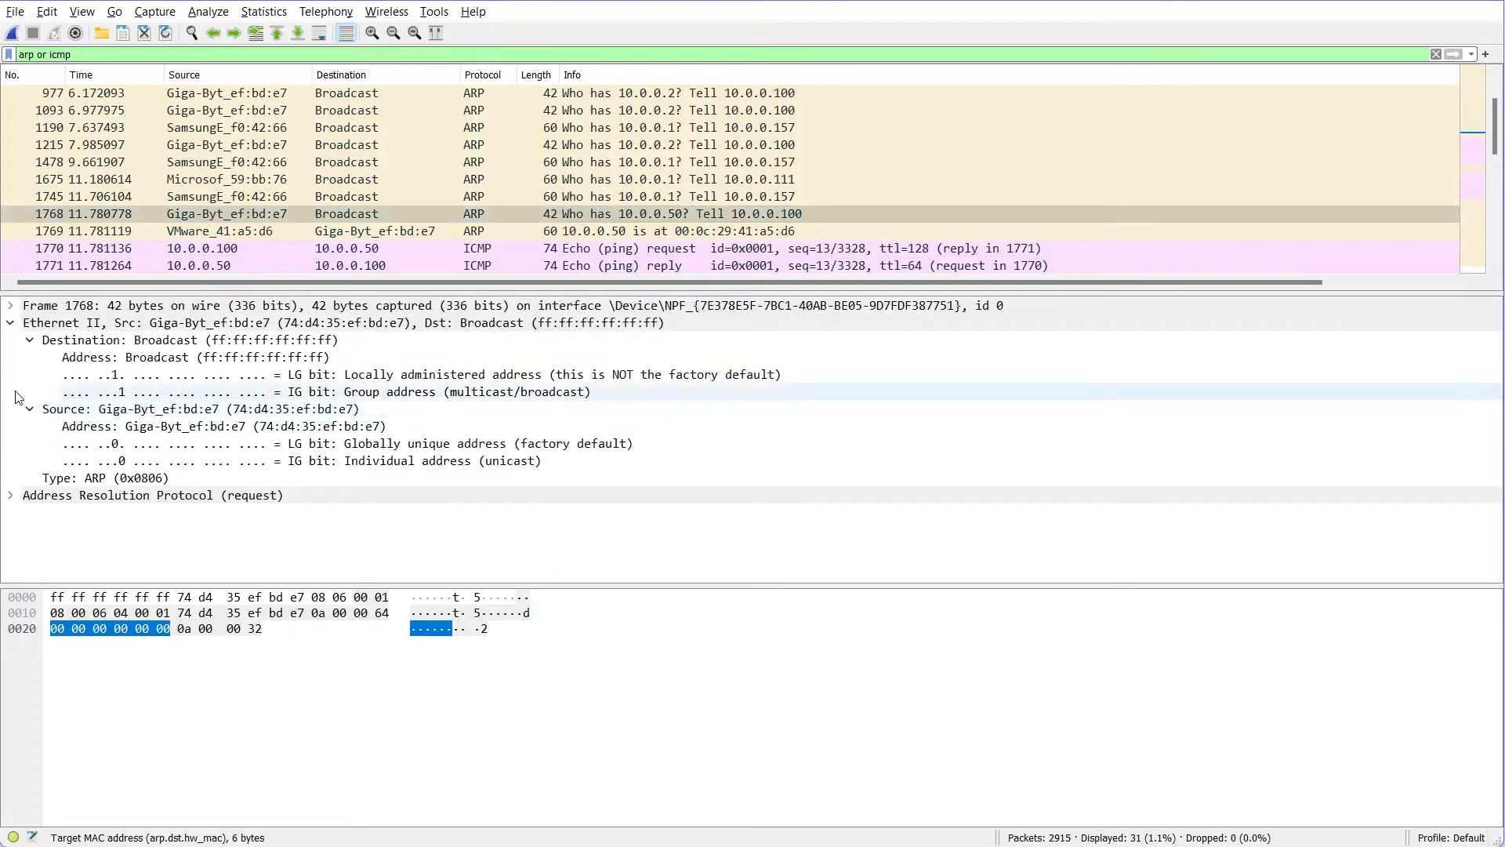
click(279, 340)
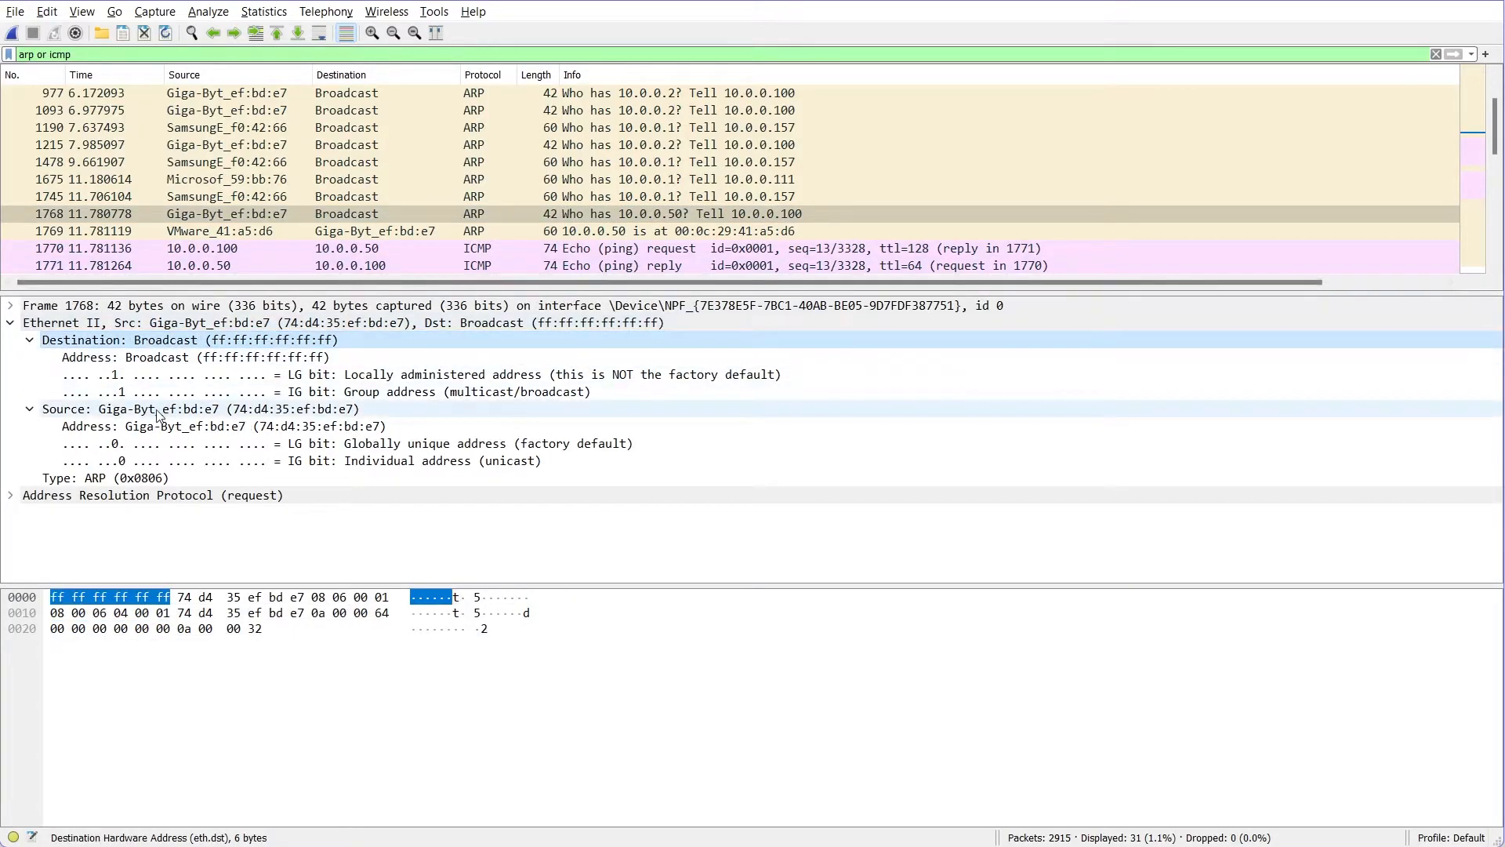
click(223, 413)
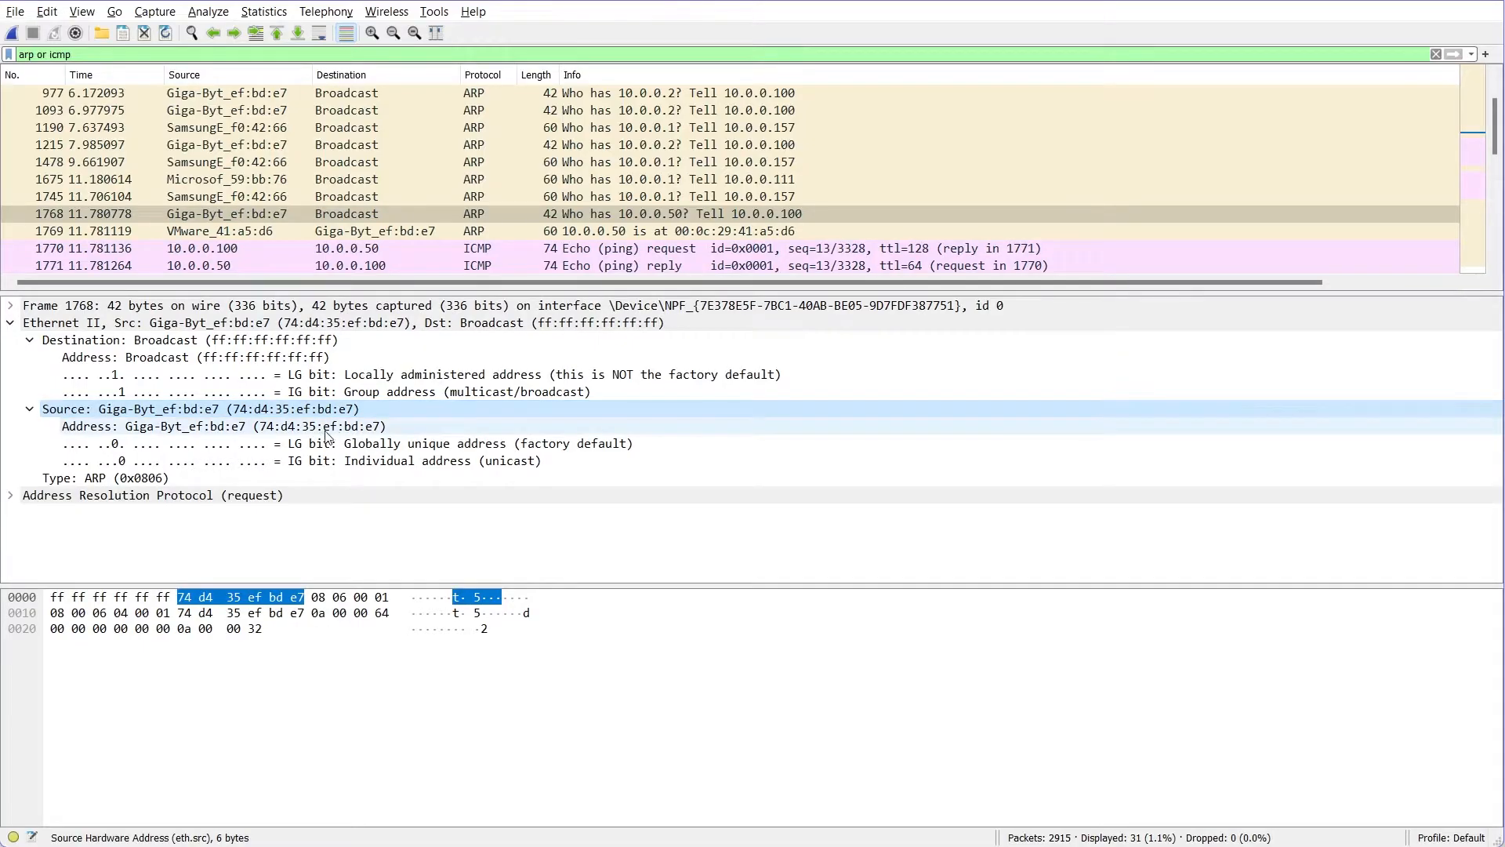
- Expand packet 1768's Address Resolution Protocol section and inspect the sender IP, target IP and target MAC addresses
click(10, 495)
scroll(196, 447, down, 2)
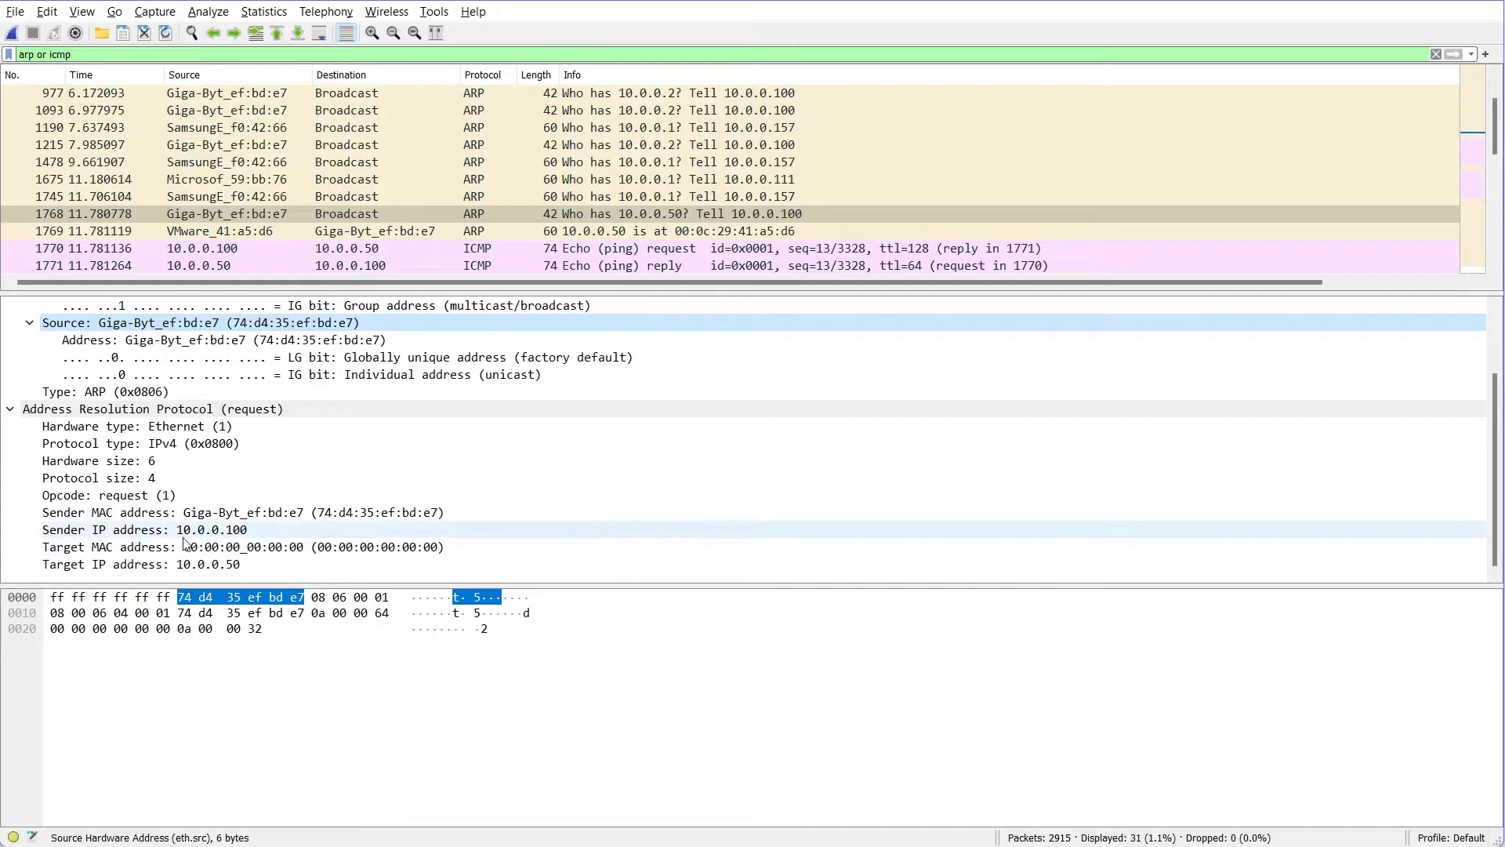
click(241, 533)
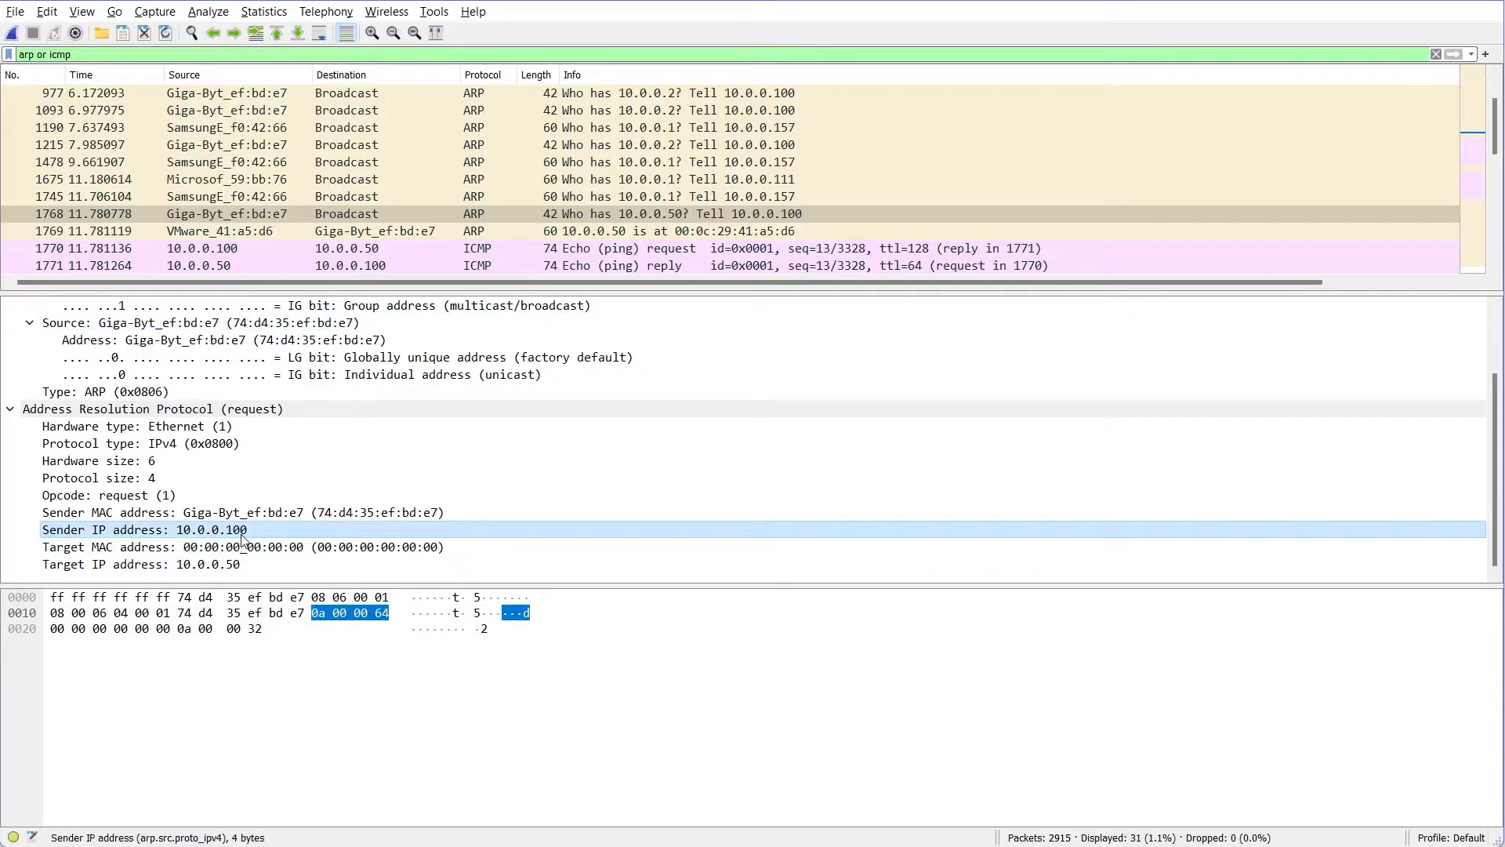
click(228, 568)
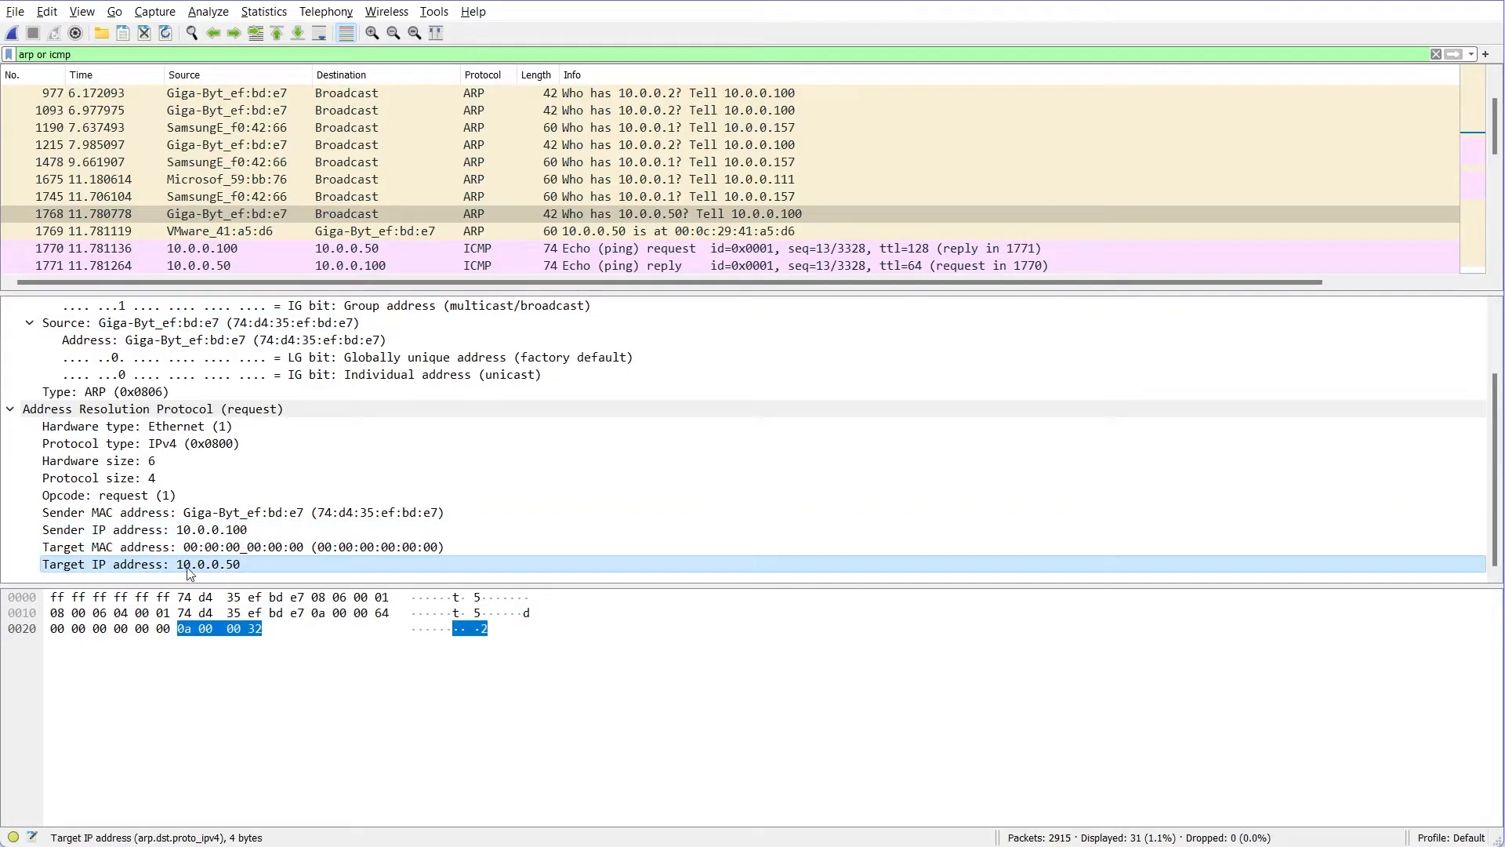
click(264, 552)
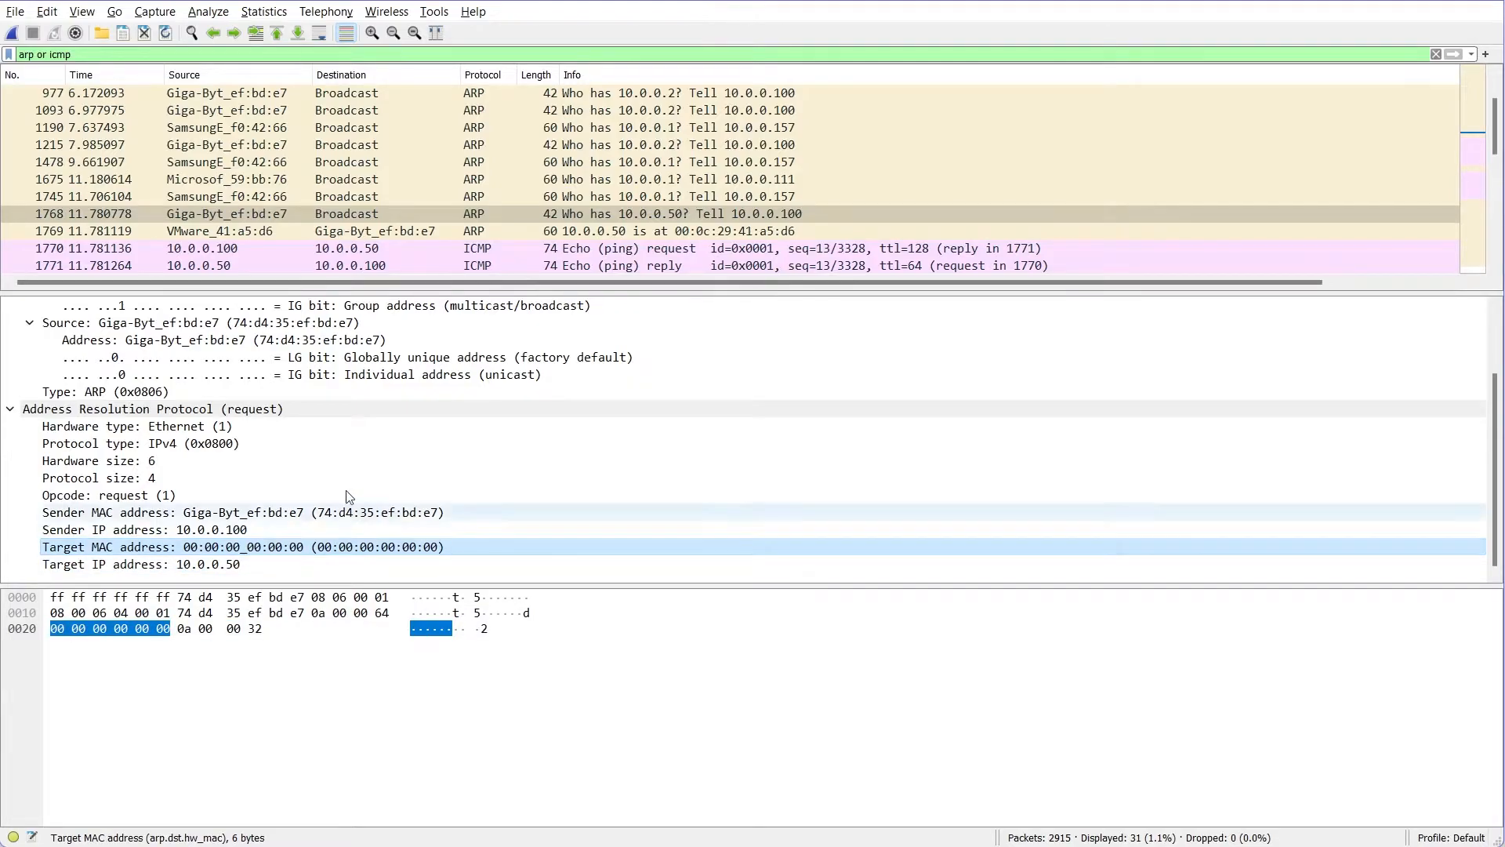
- Select ARP reply packet 1769 and inspect its Ethernet source address and the sender MAC and IP fields in its expanded ARP section
click(251, 233)
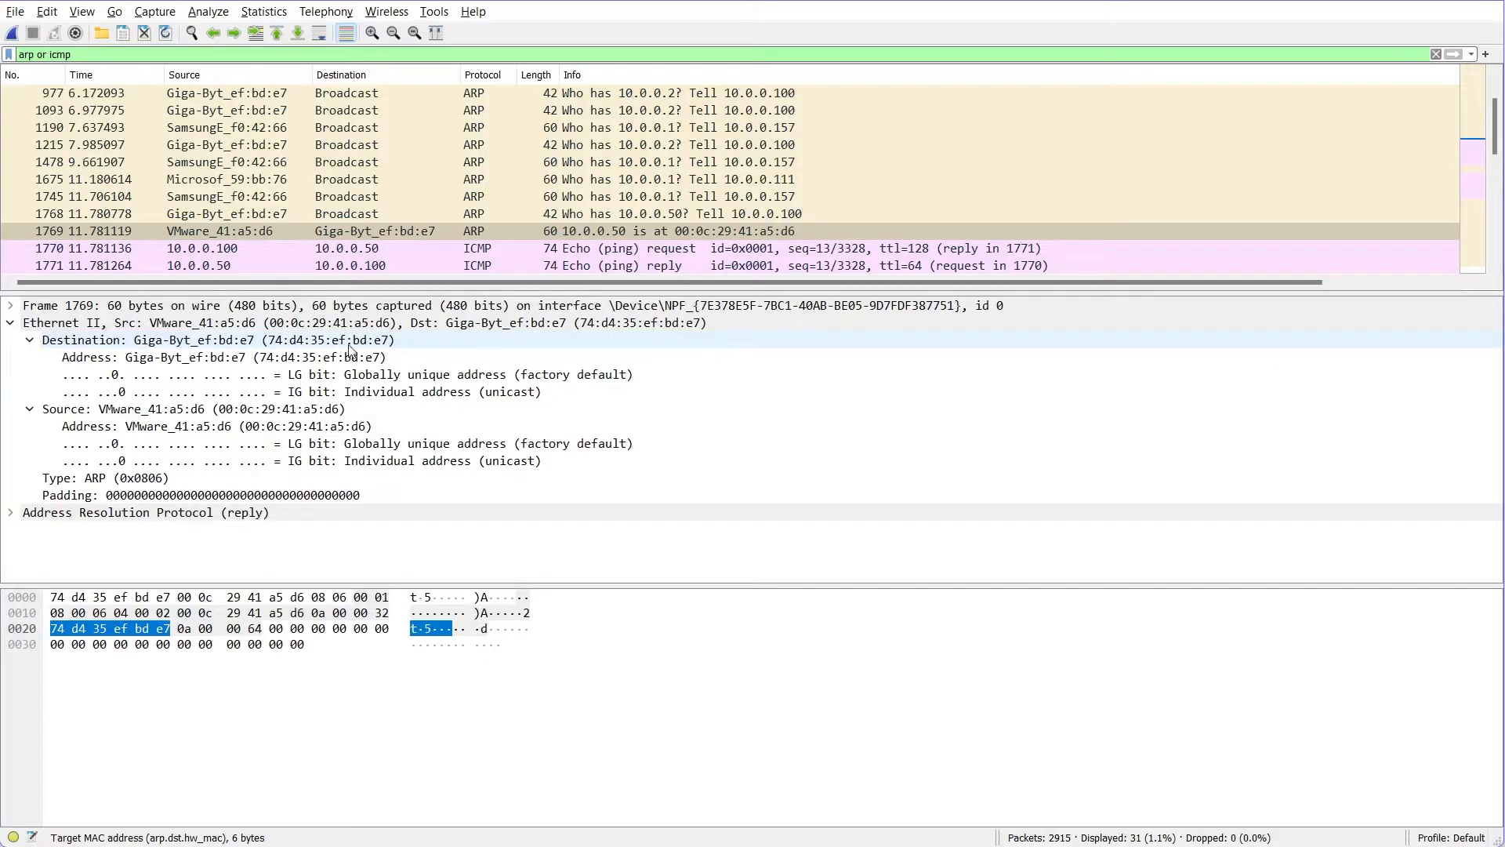
click(292, 415)
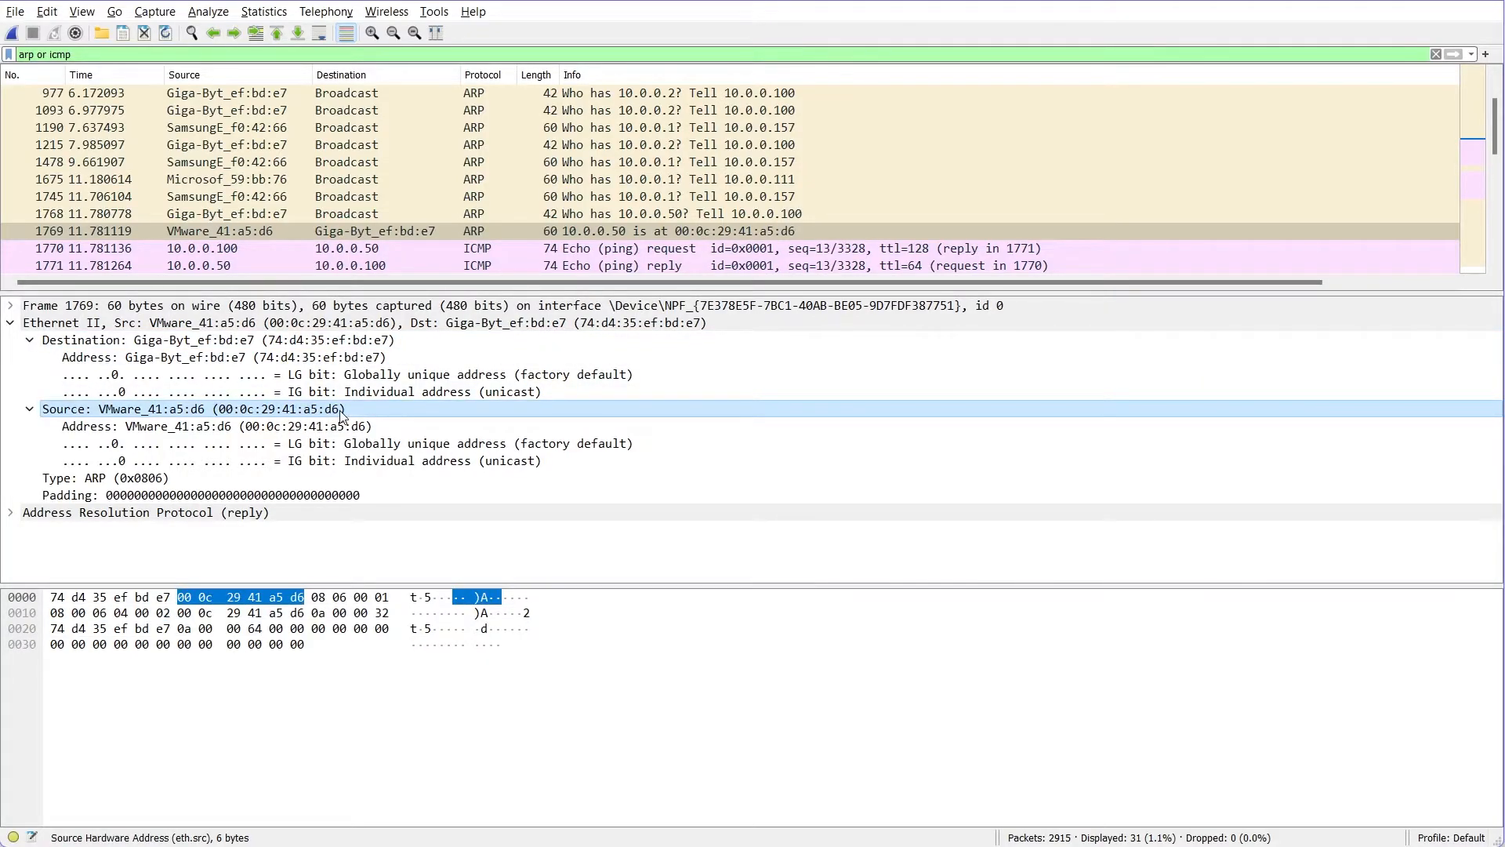
click(11, 512)
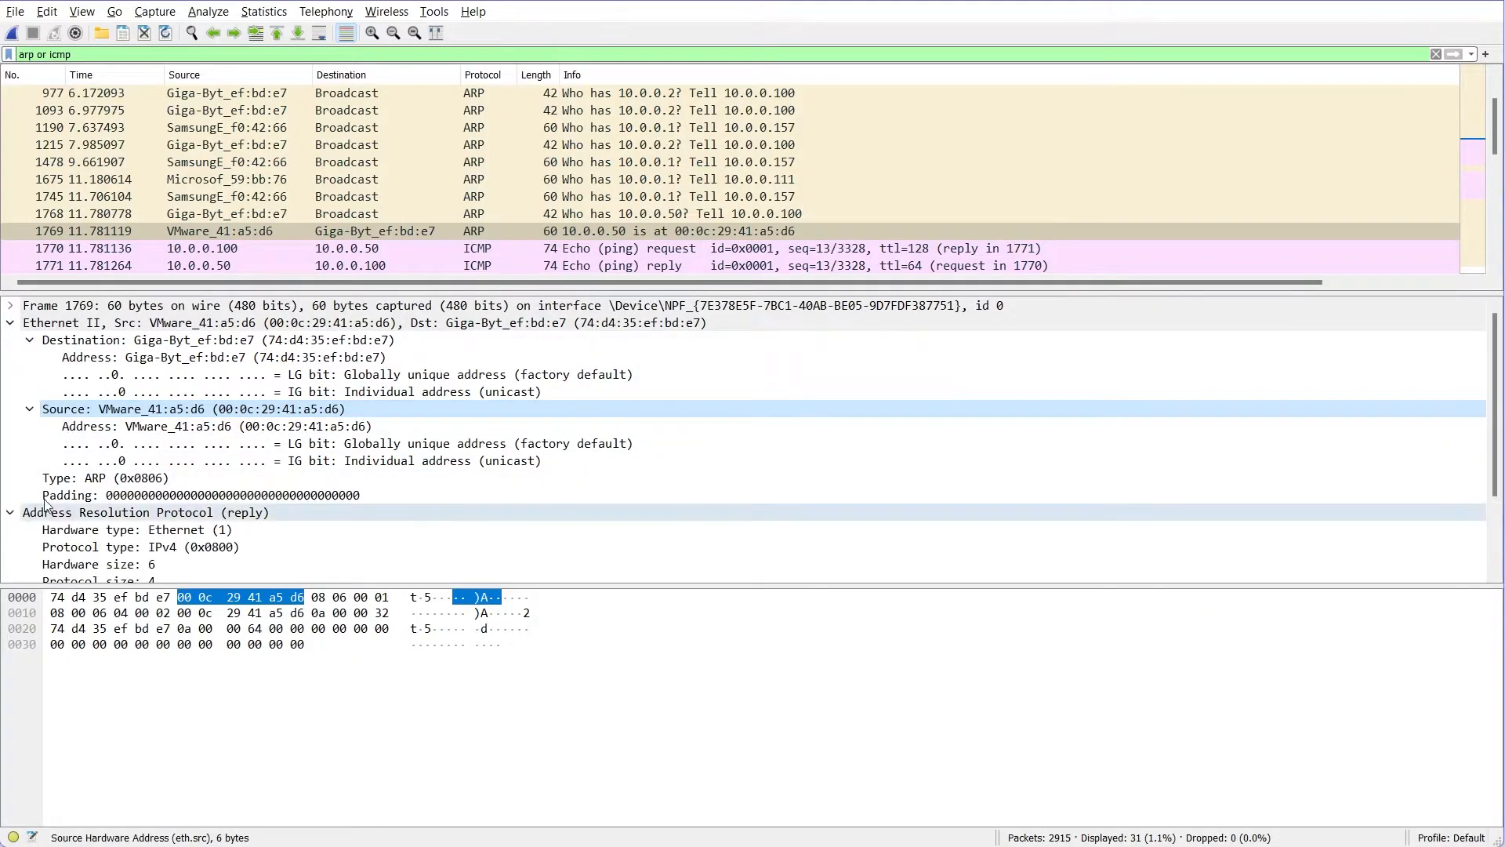
scroll(294, 439, down, 2)
click(251, 514)
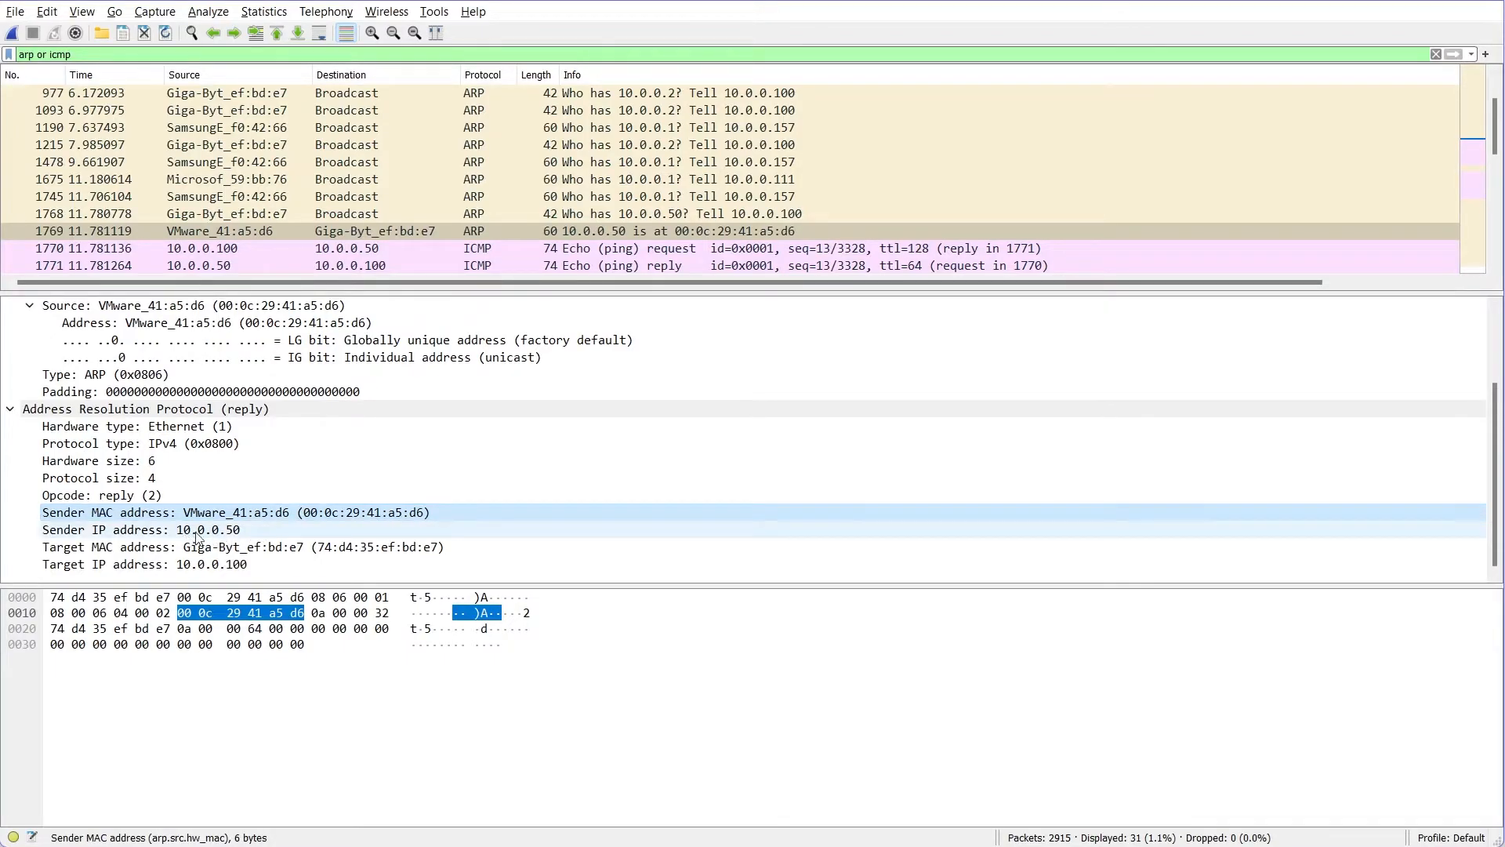
click(233, 532)
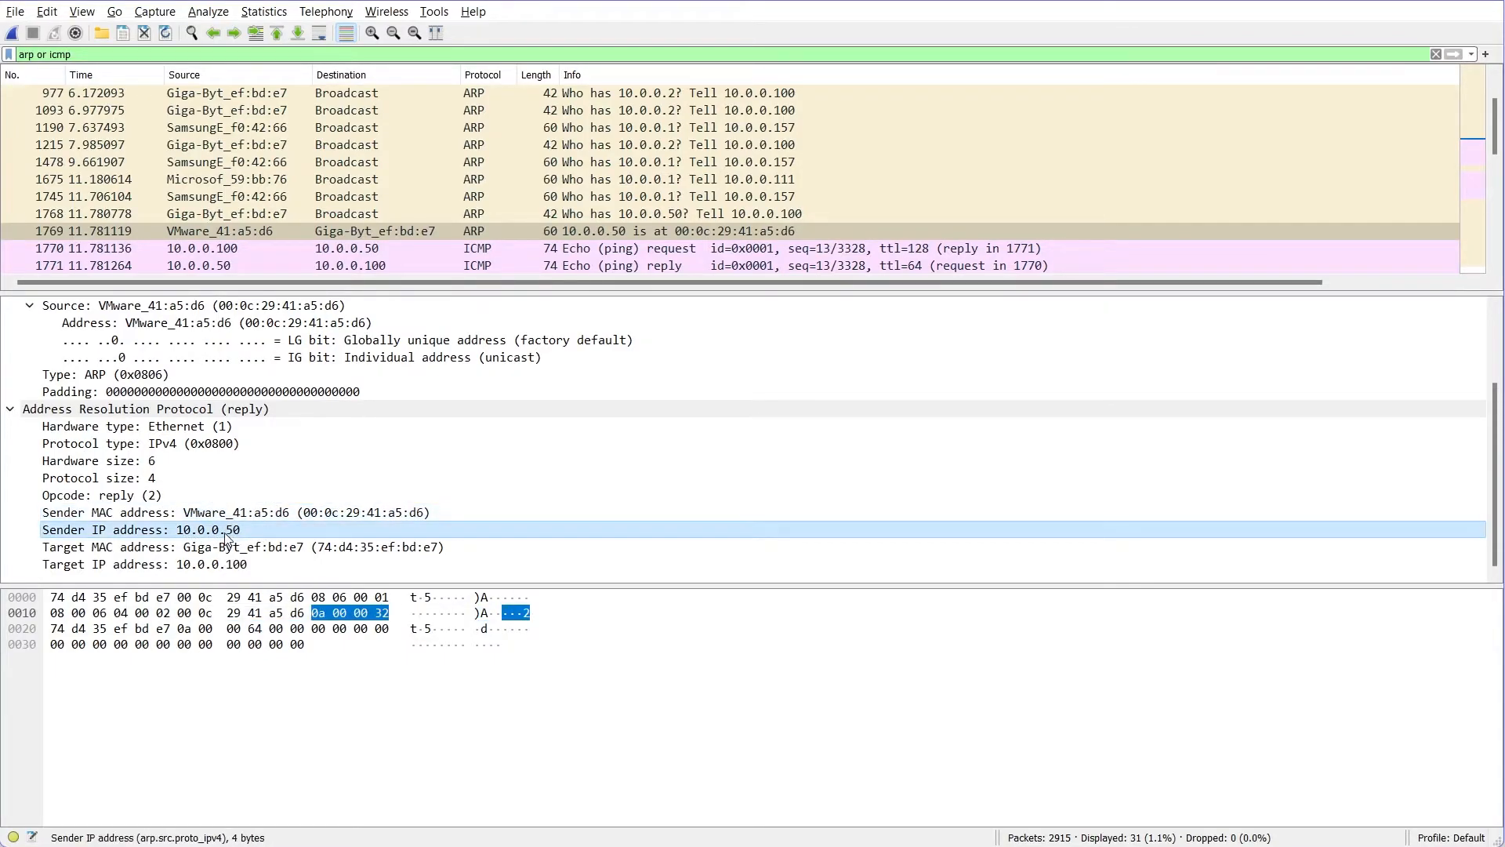
click(351, 515)
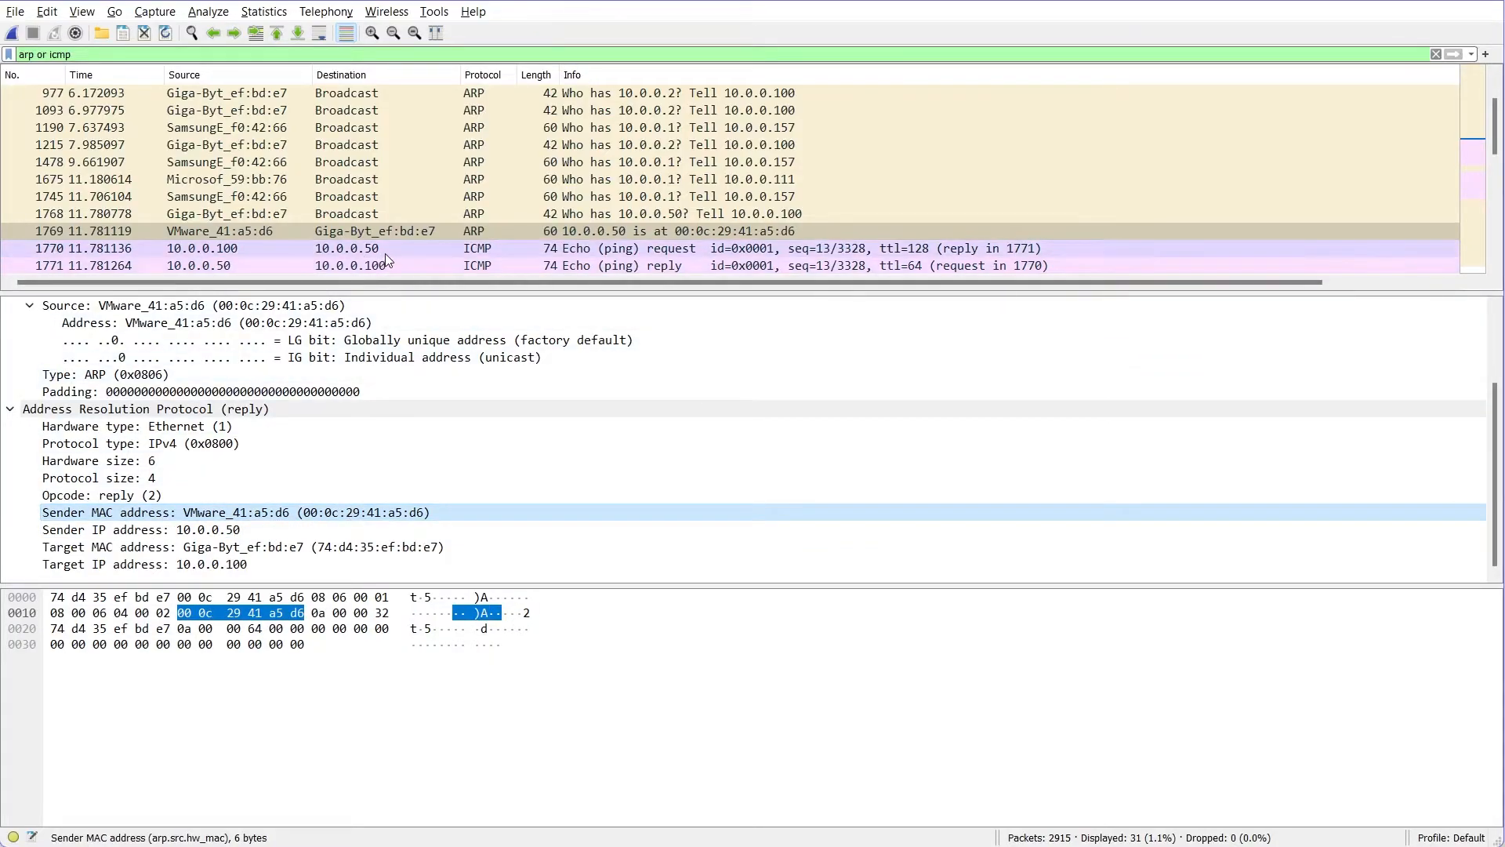
- Look through the ping packets exchanged with 10.0.0.50 and select the first echo request, packet 1770, to view its headers
scroll(384, 252, down, 4)
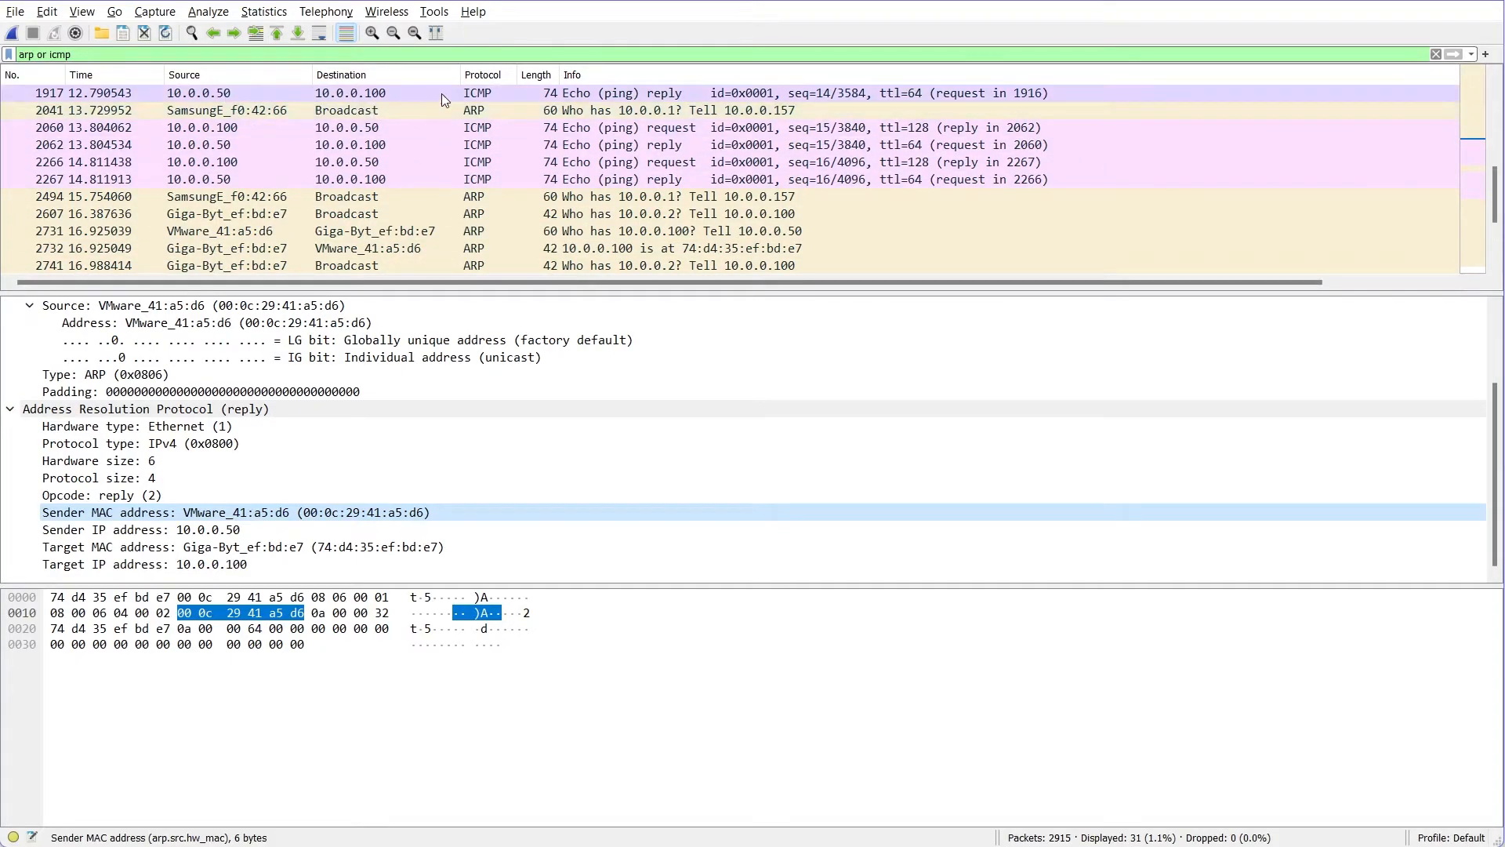
scroll(407, 92, up, 2)
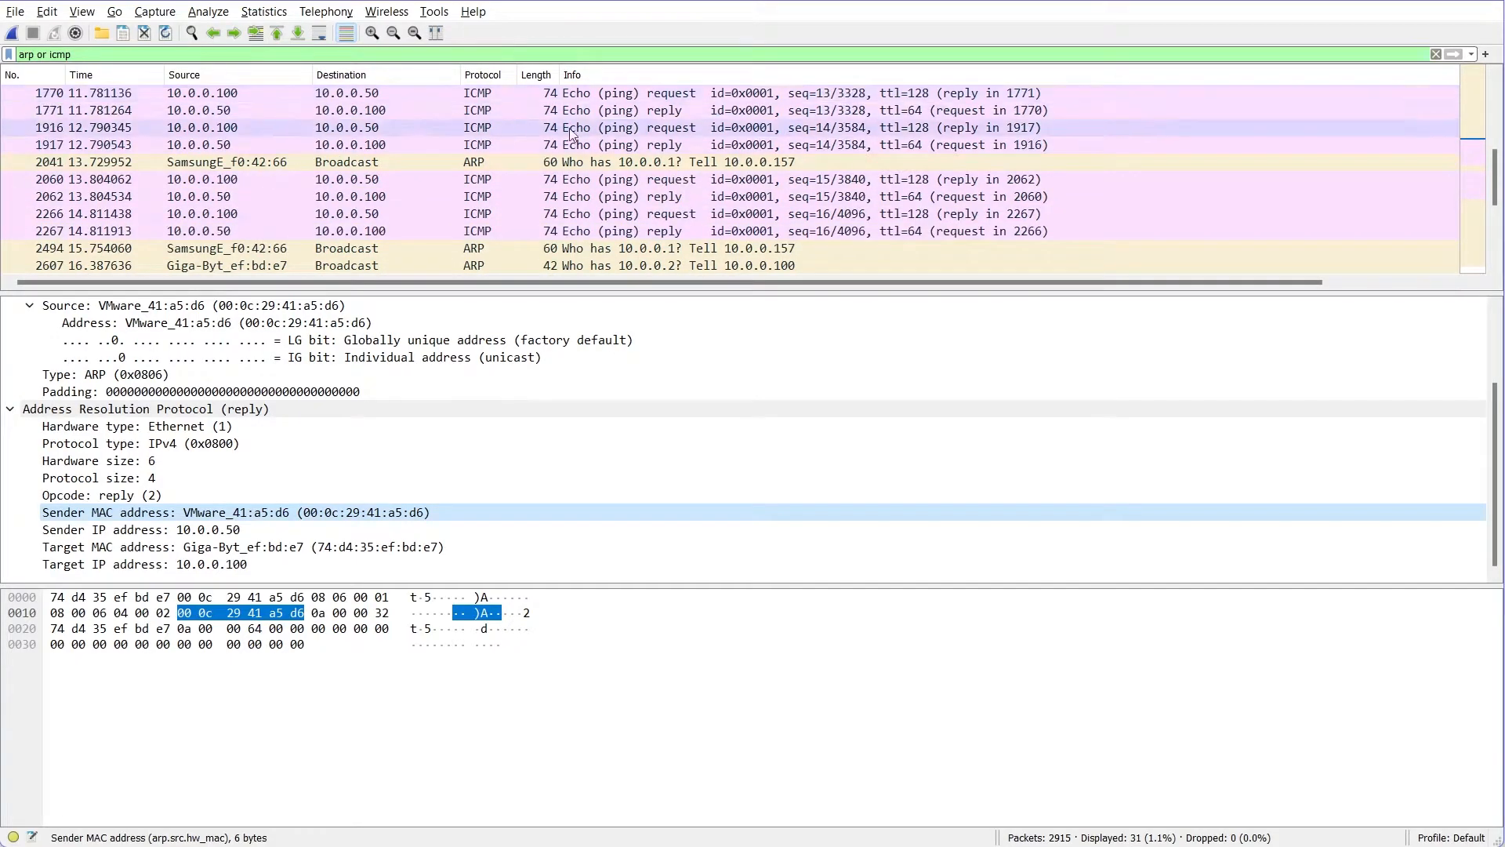
click(272, 145)
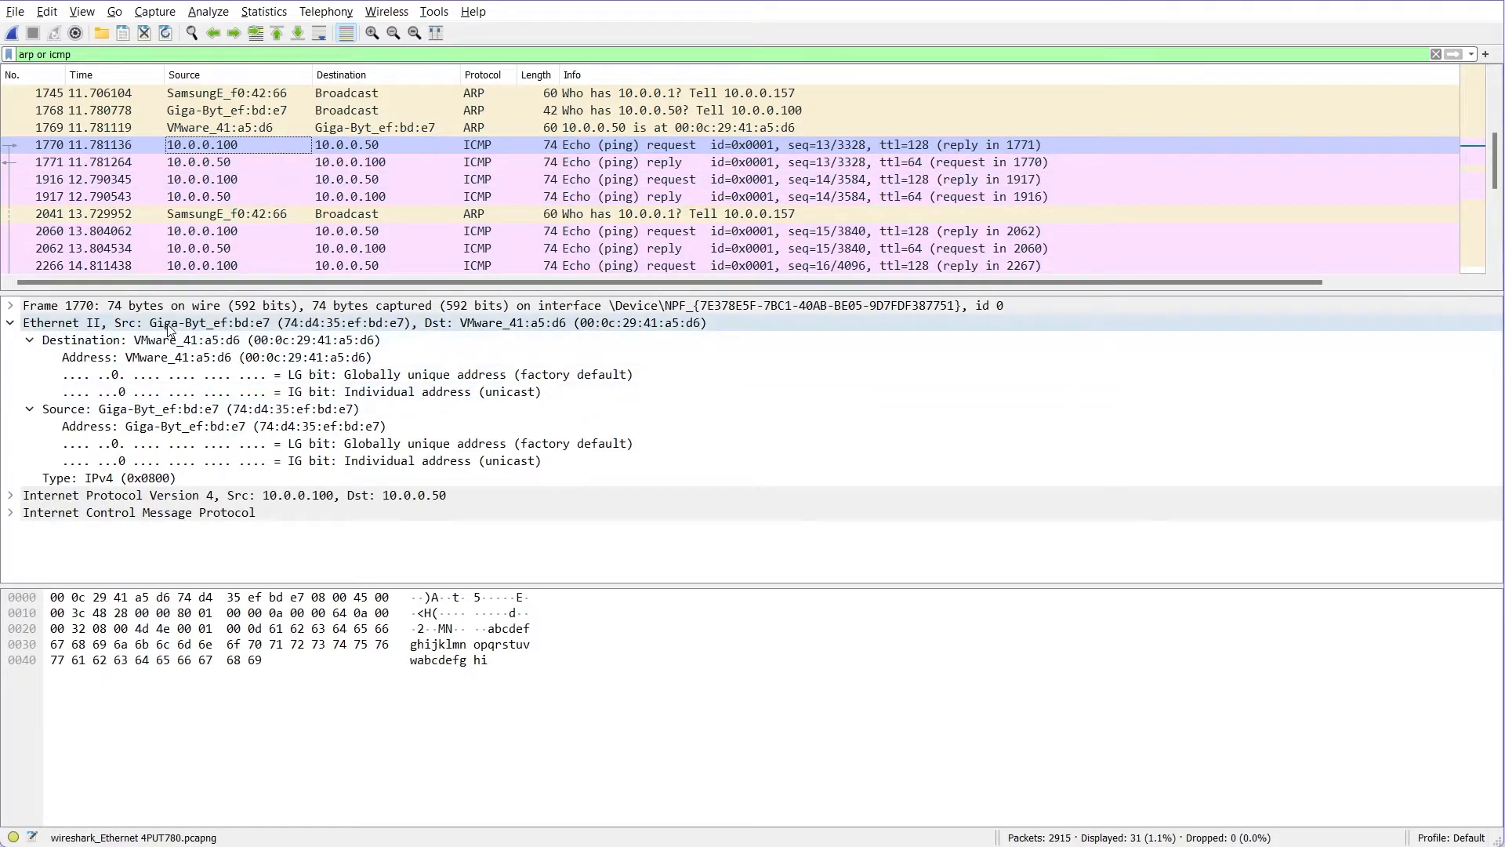
- Inspect the Ethernet destination and source addresses of echo request packet 1770, and view the headers of its reply, packet 1771
click(267, 341)
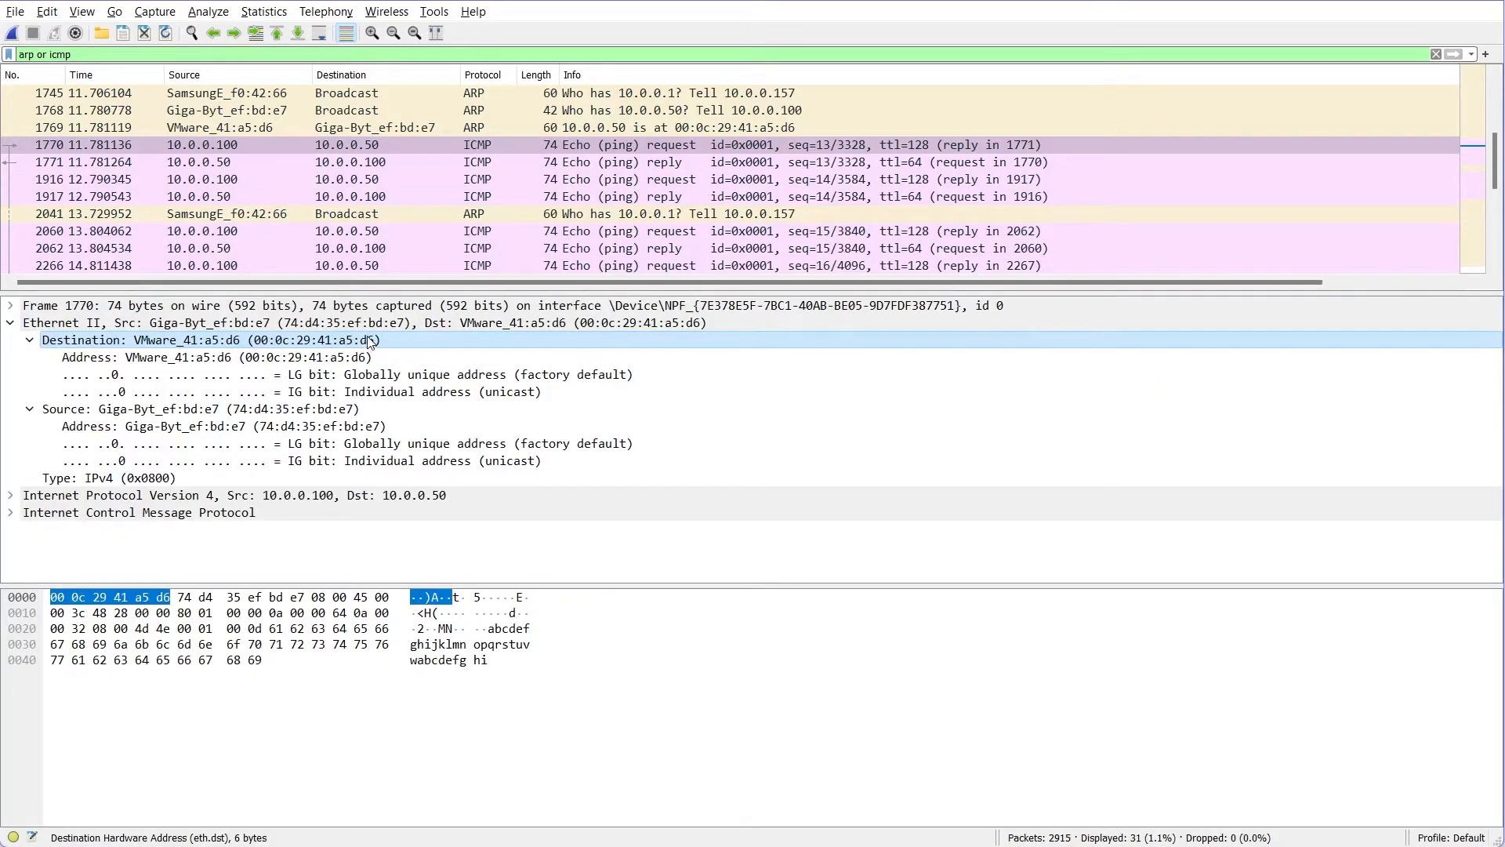
click(360, 409)
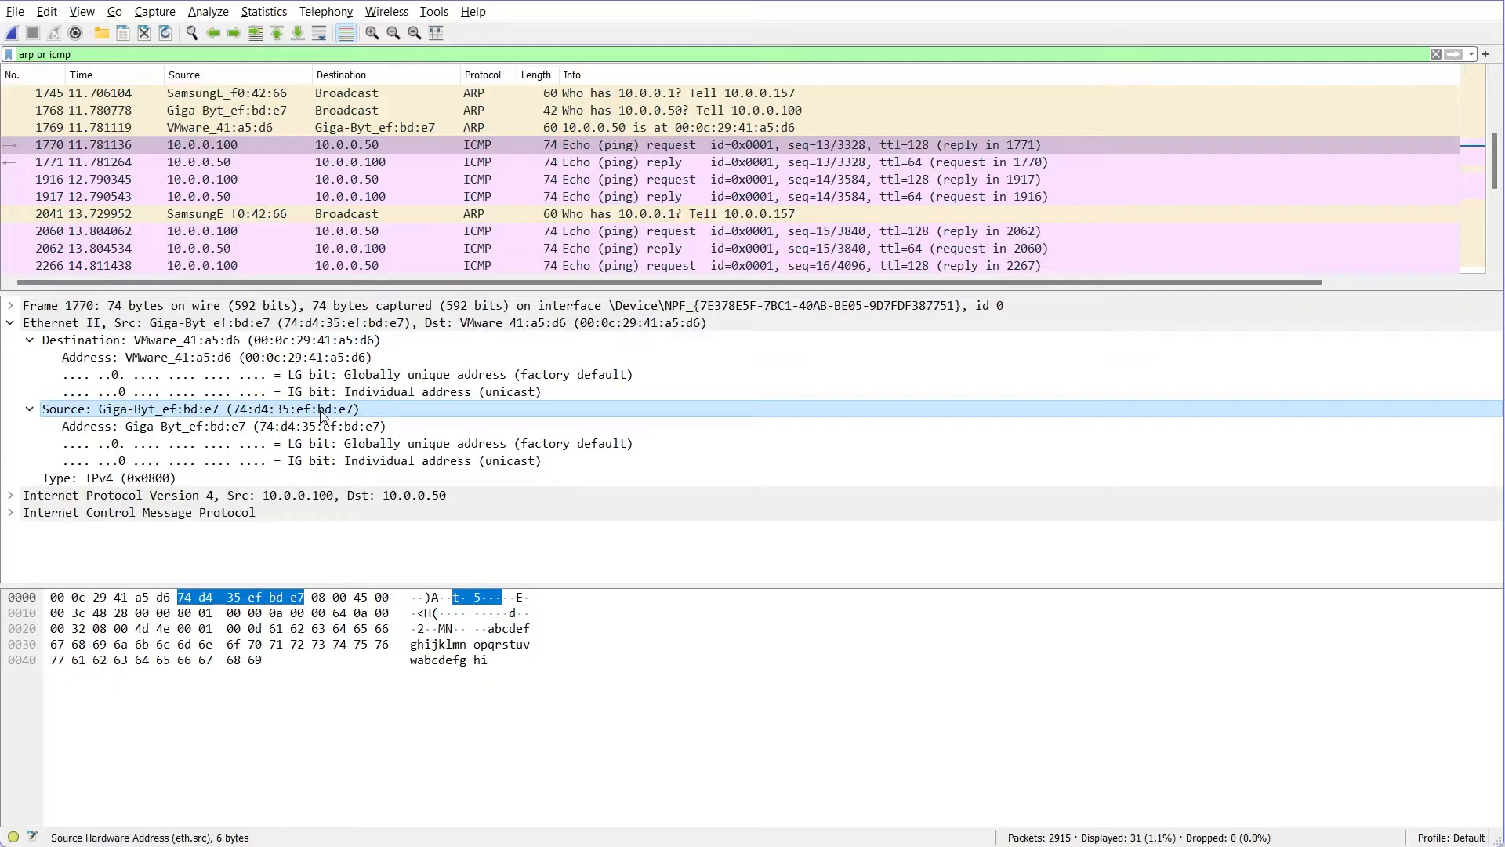
click(365, 162)
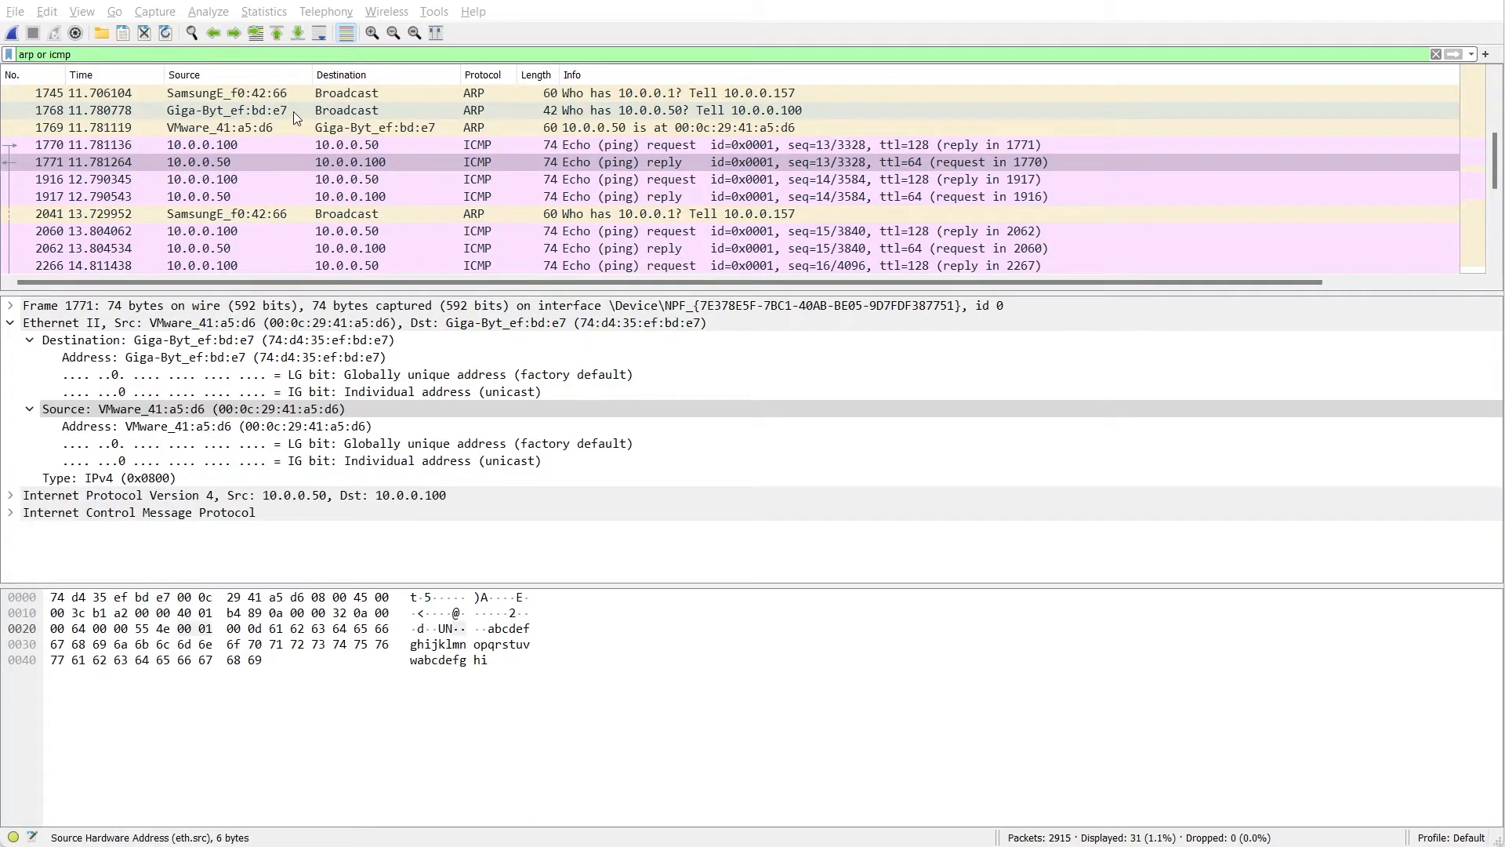
- Filter the packet list by icmp
click(150, 56)
triple_click(151, 57)
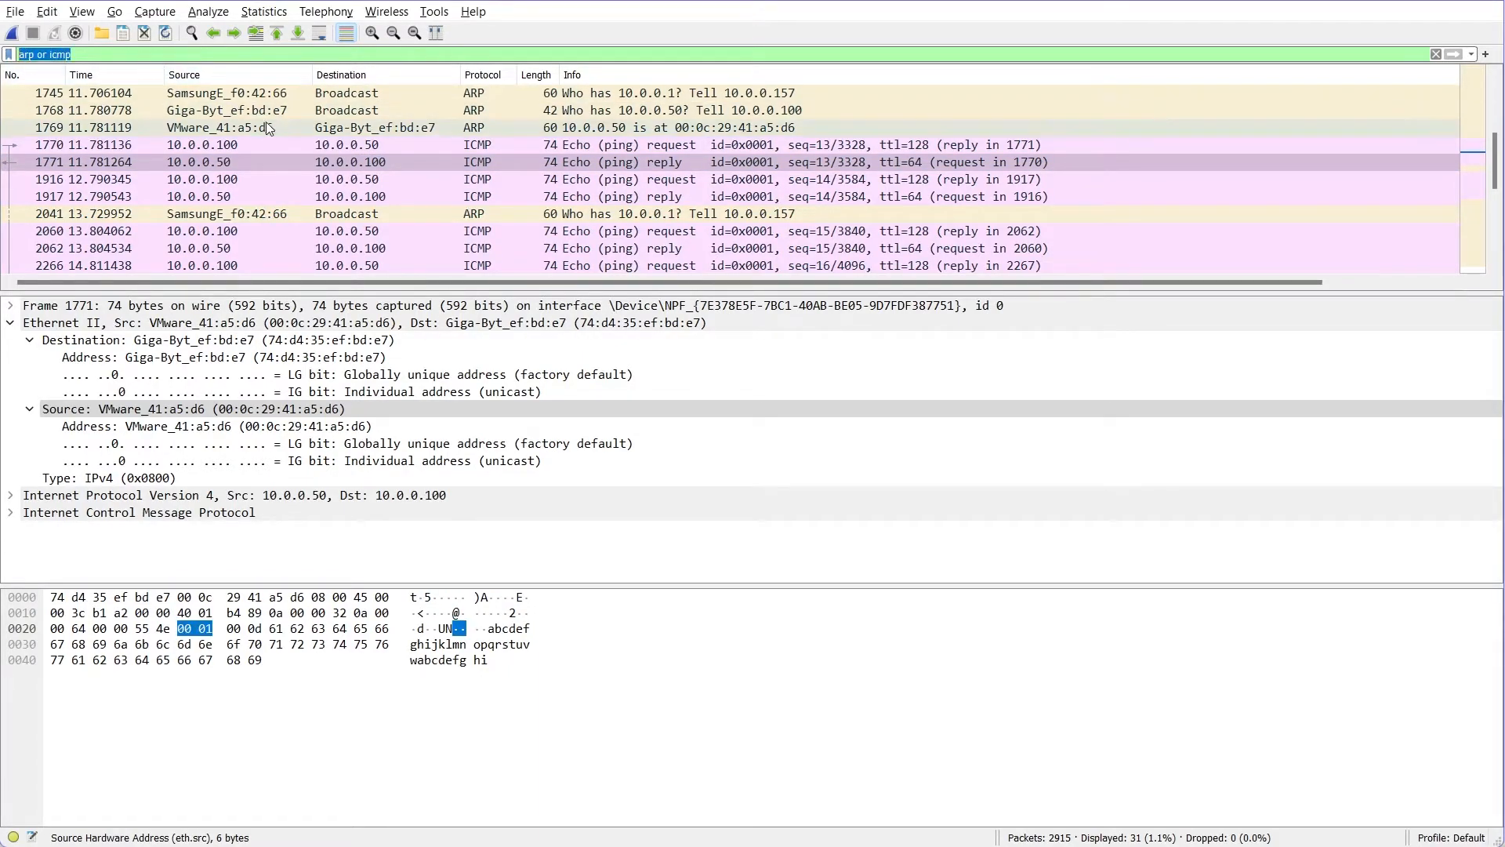
text(icmp)
key(Return)
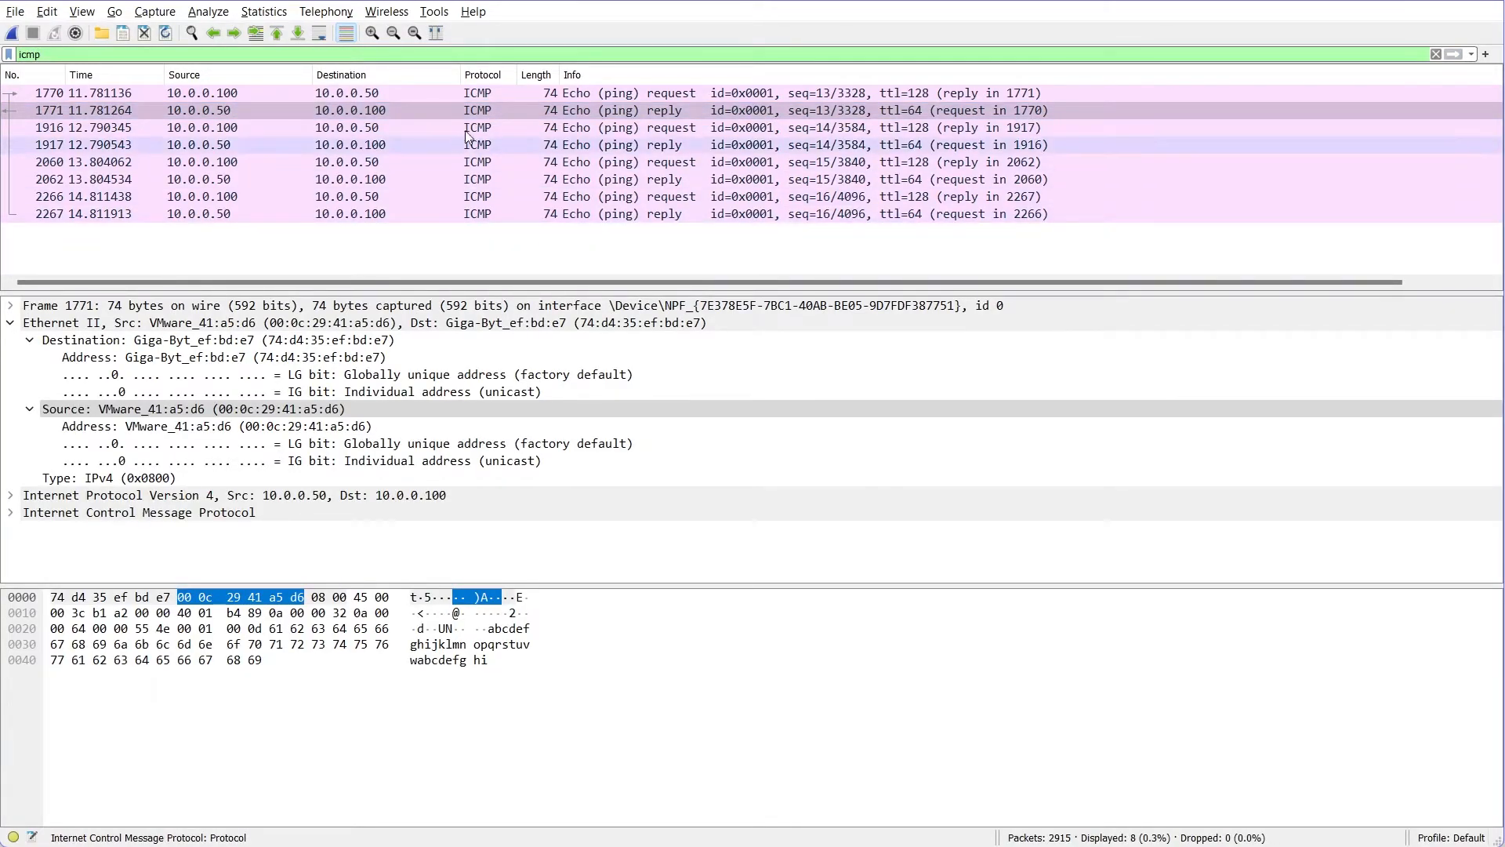
- Filter the packet list by http and start a new capture without saving the previously captured packets
triple_click(30, 54)
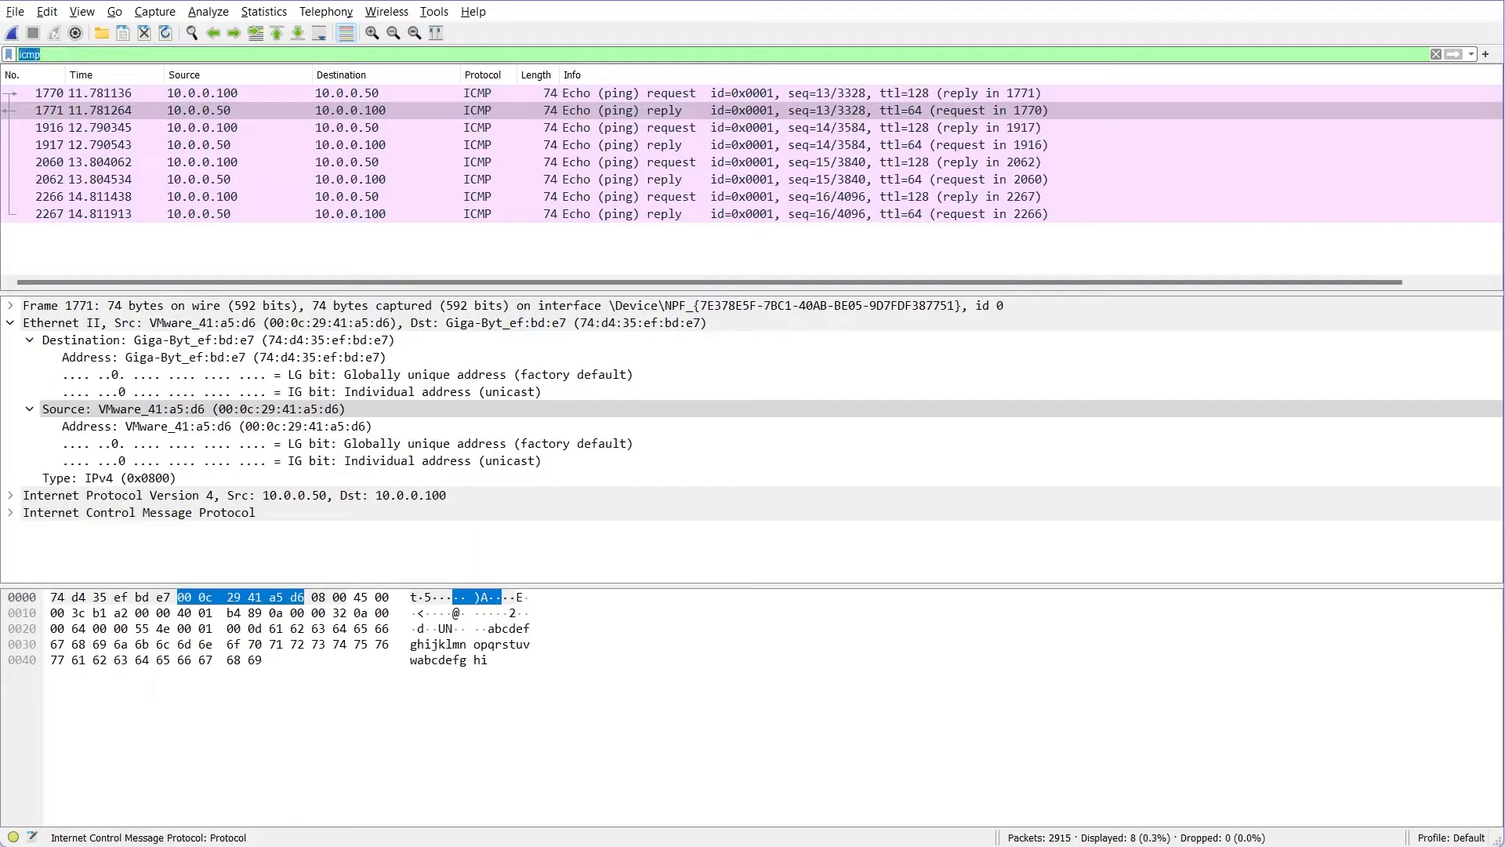
text(htt)
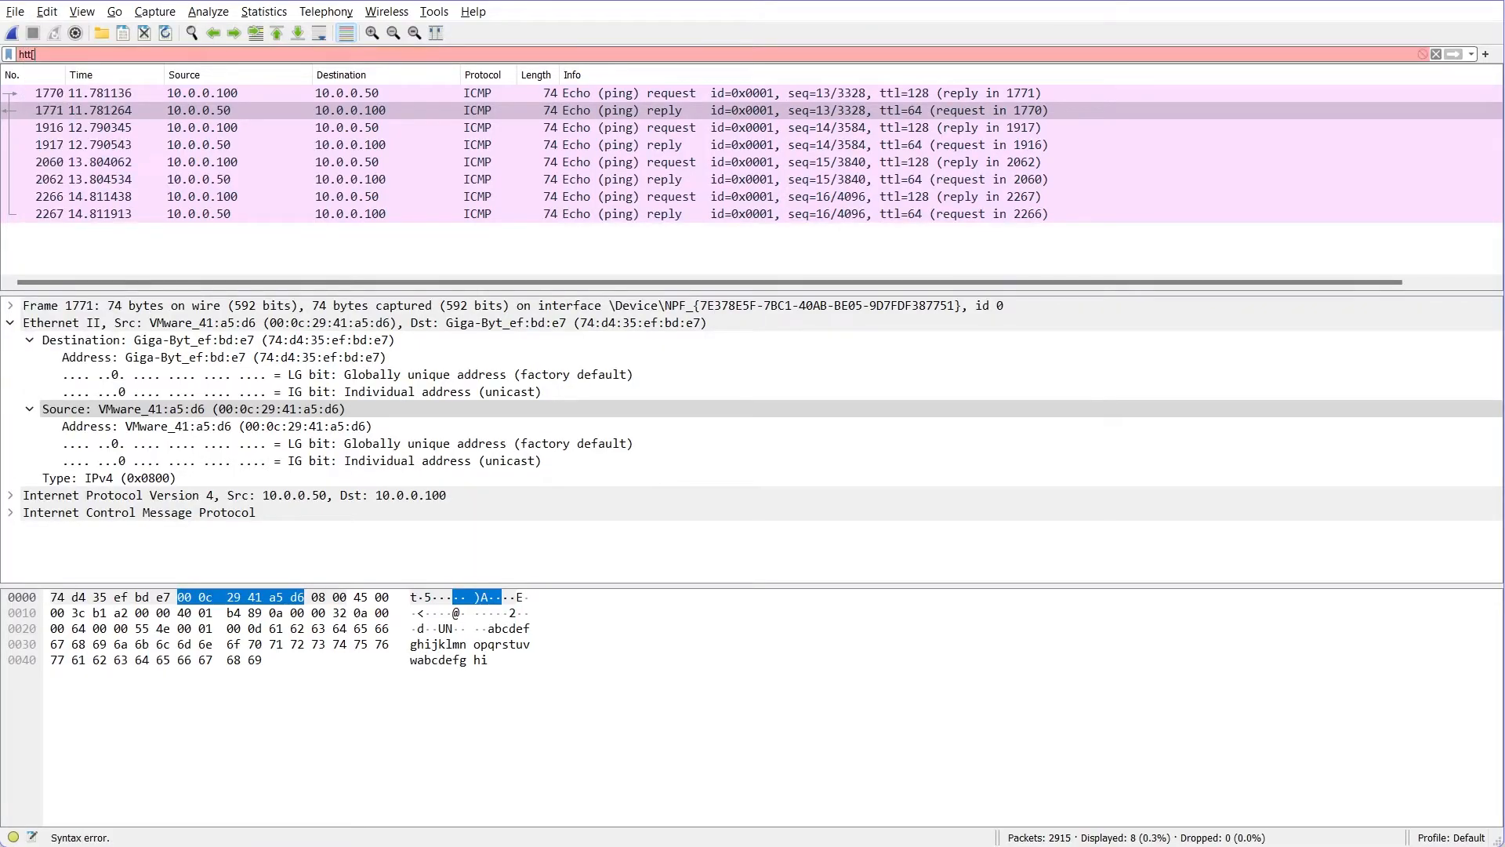
text(p)
key(Return)
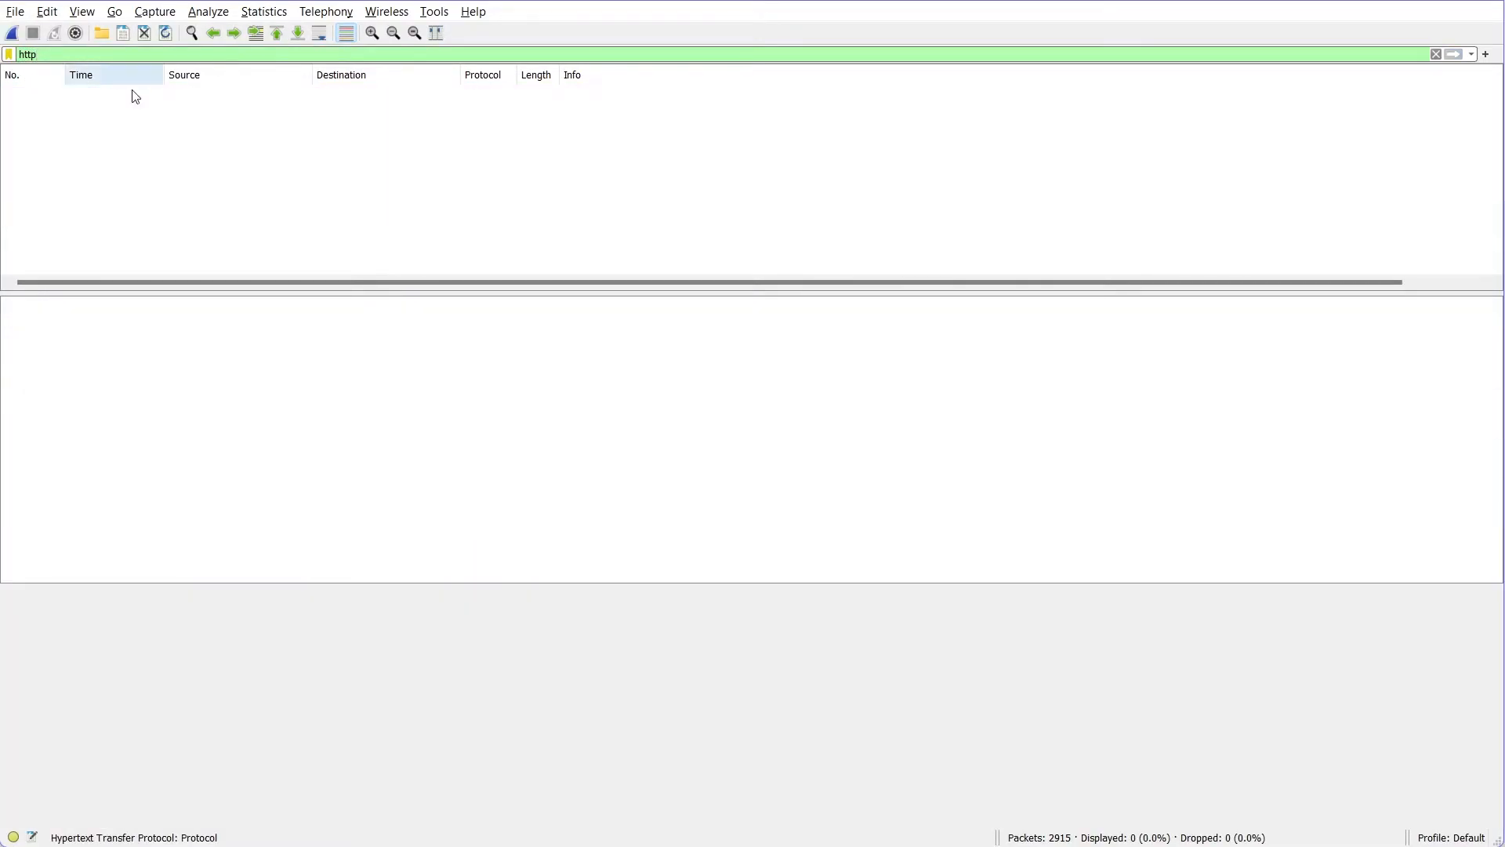
click(11, 35)
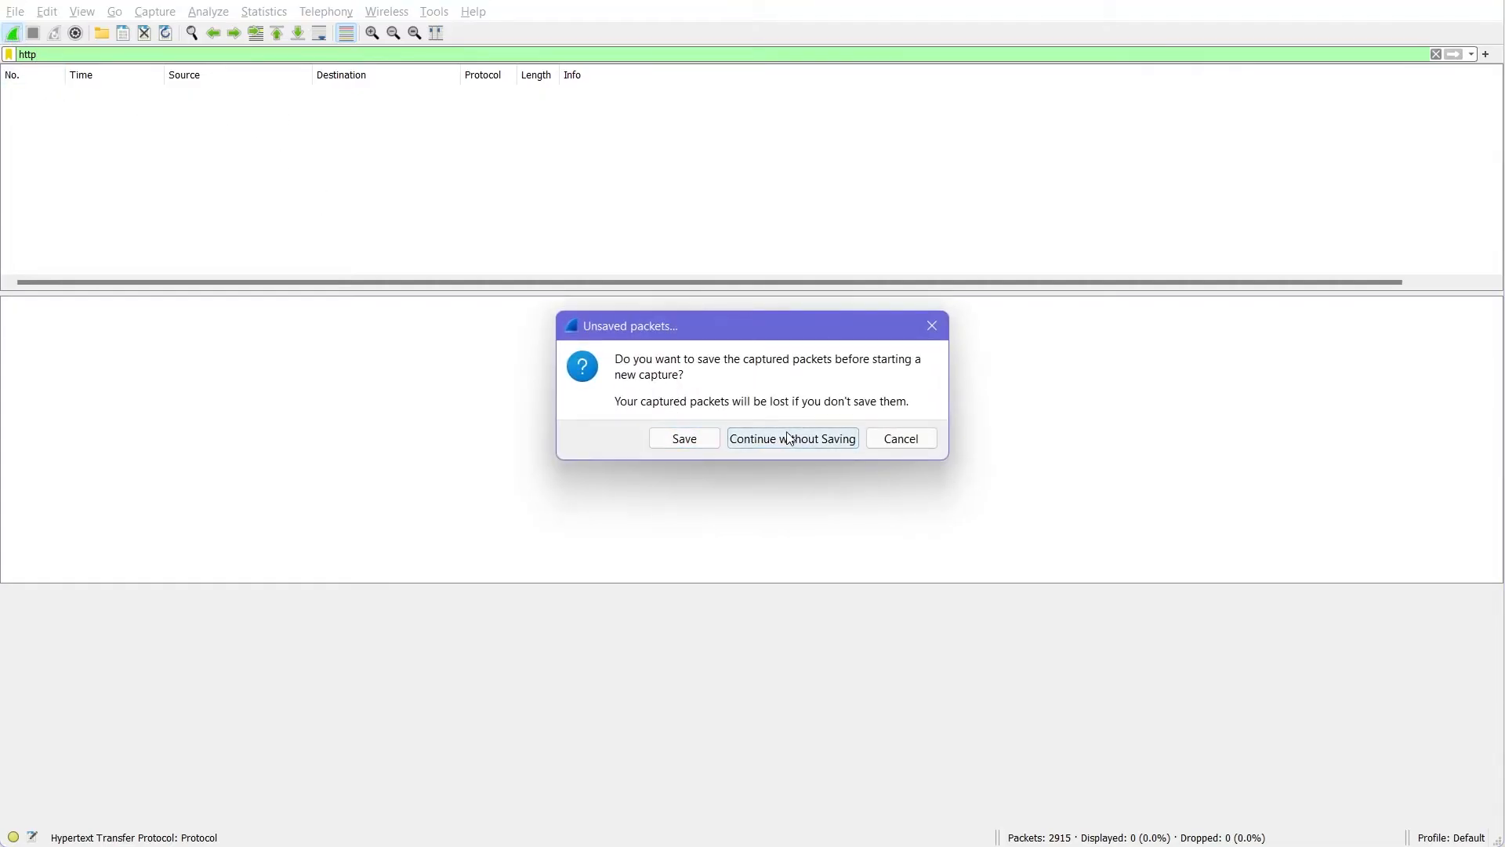
click(789, 436)
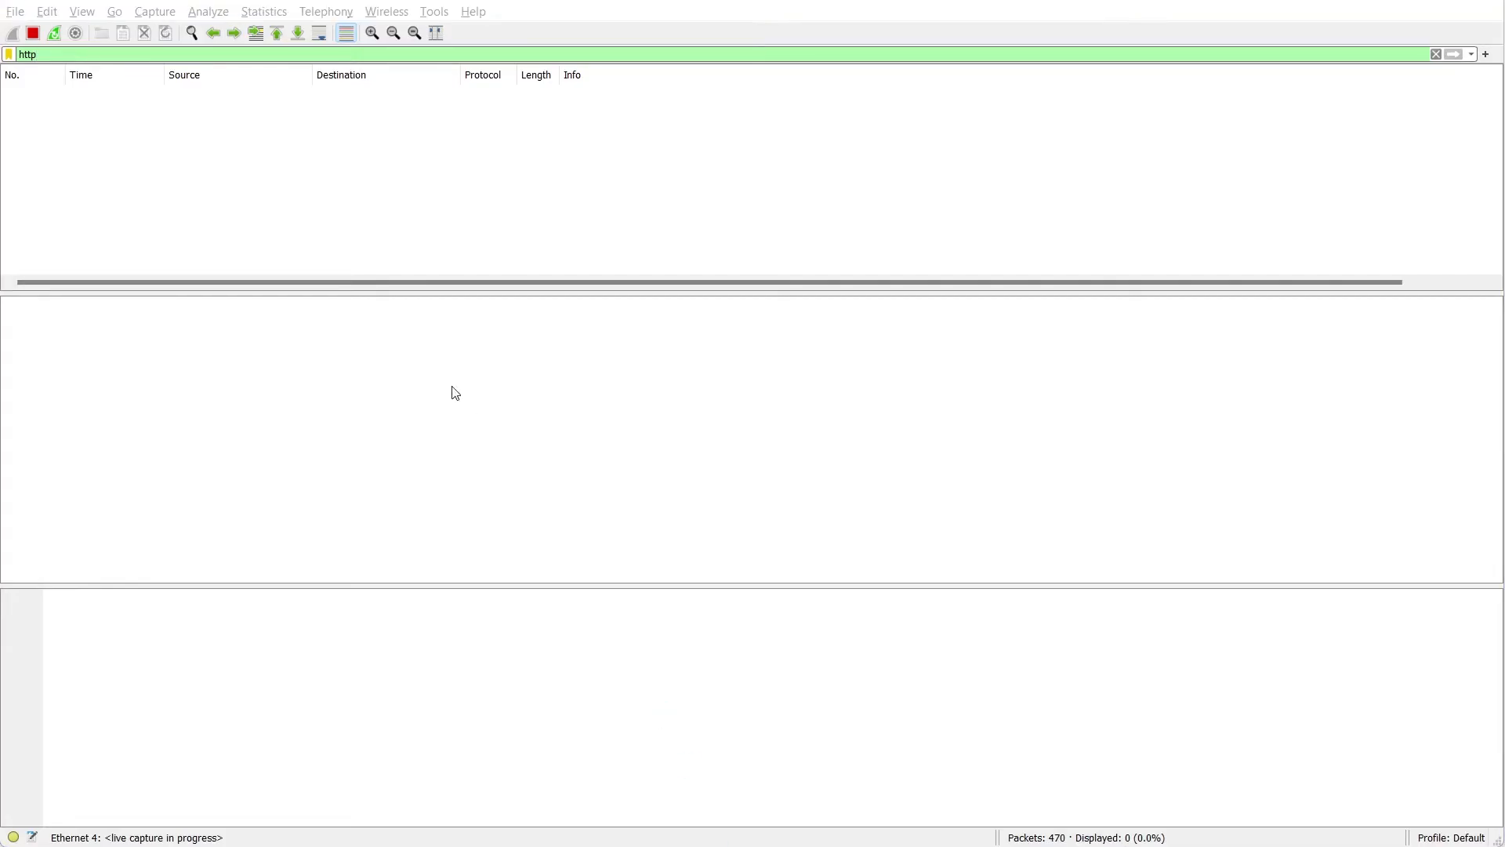
key(alt+Tab)
click(214, 55)
text(http://ww)
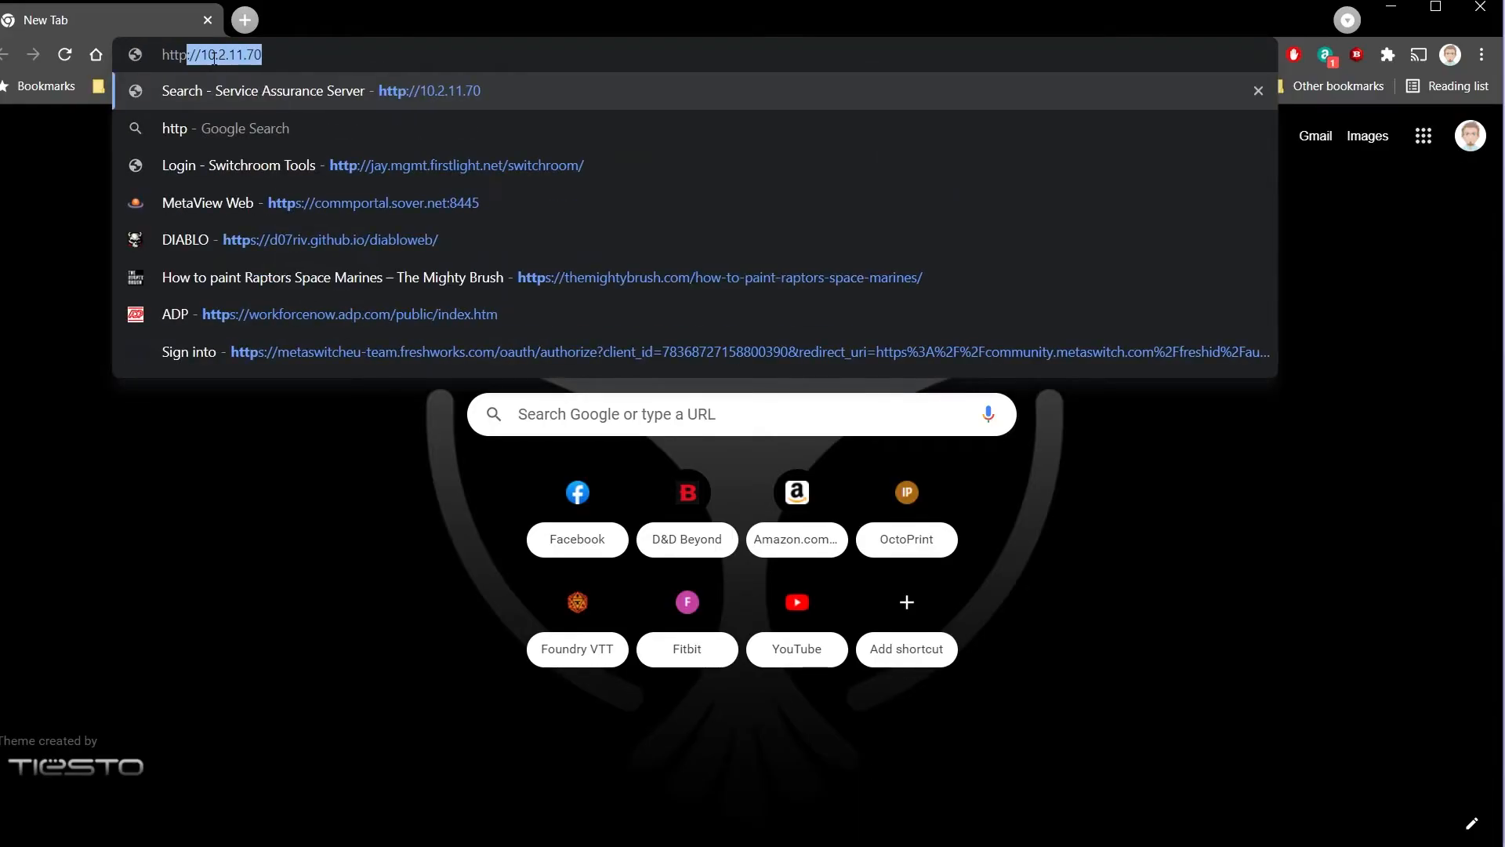
text(w.)
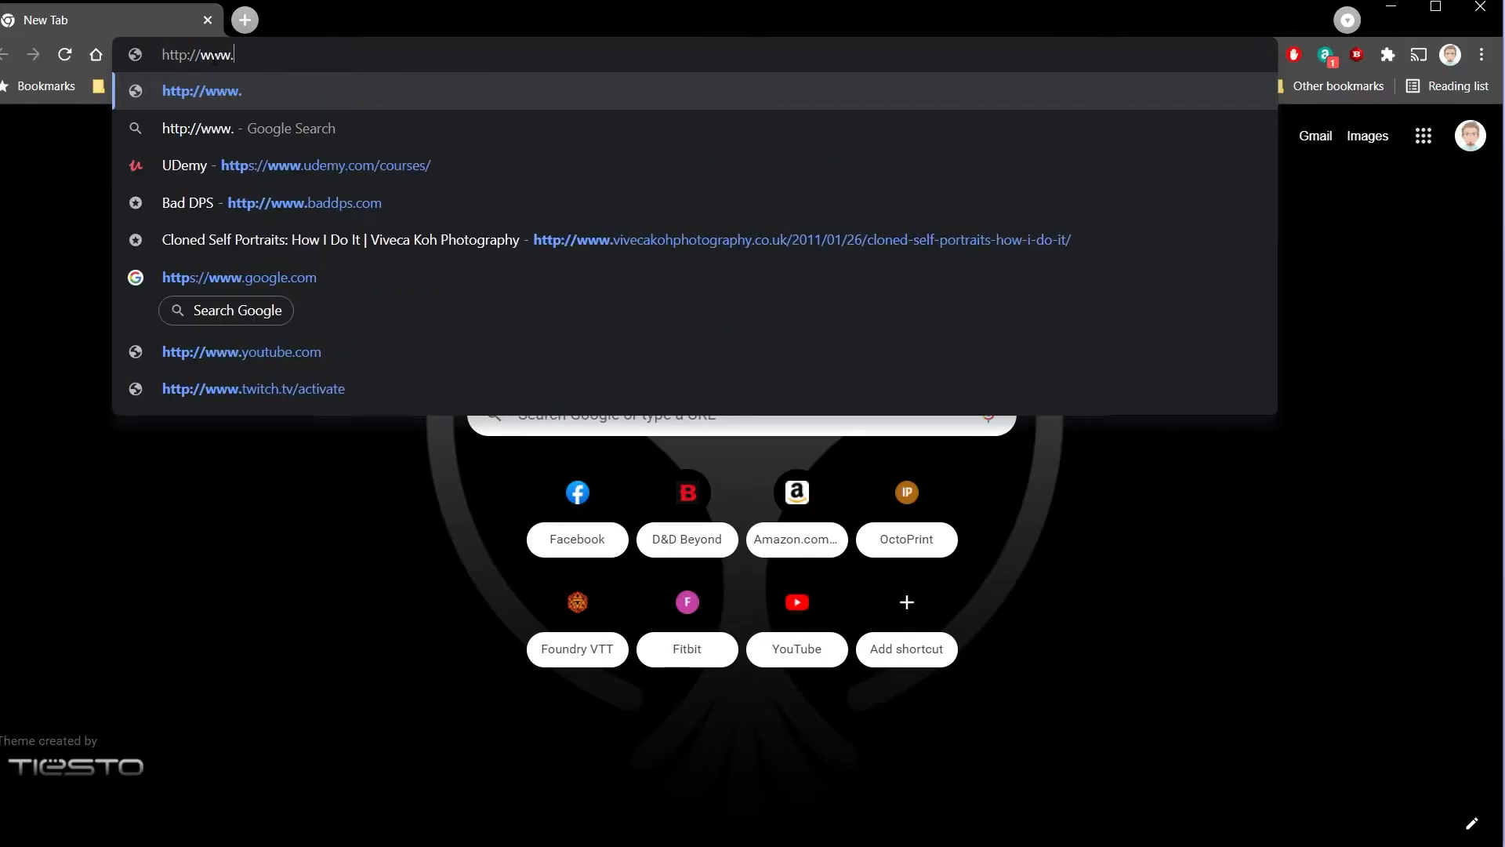
text(ccv.edu)
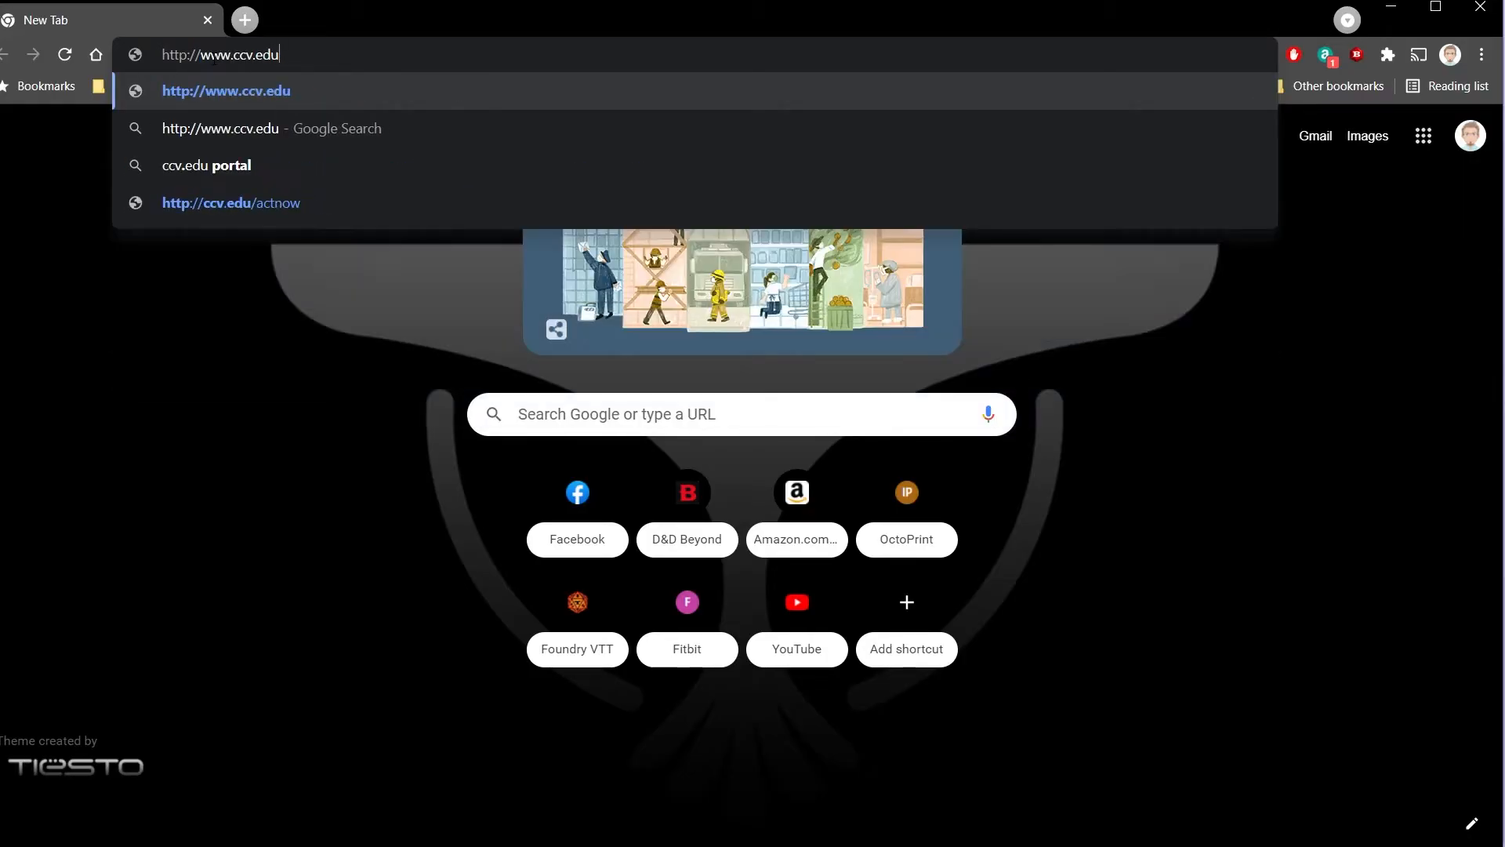
key(Return)
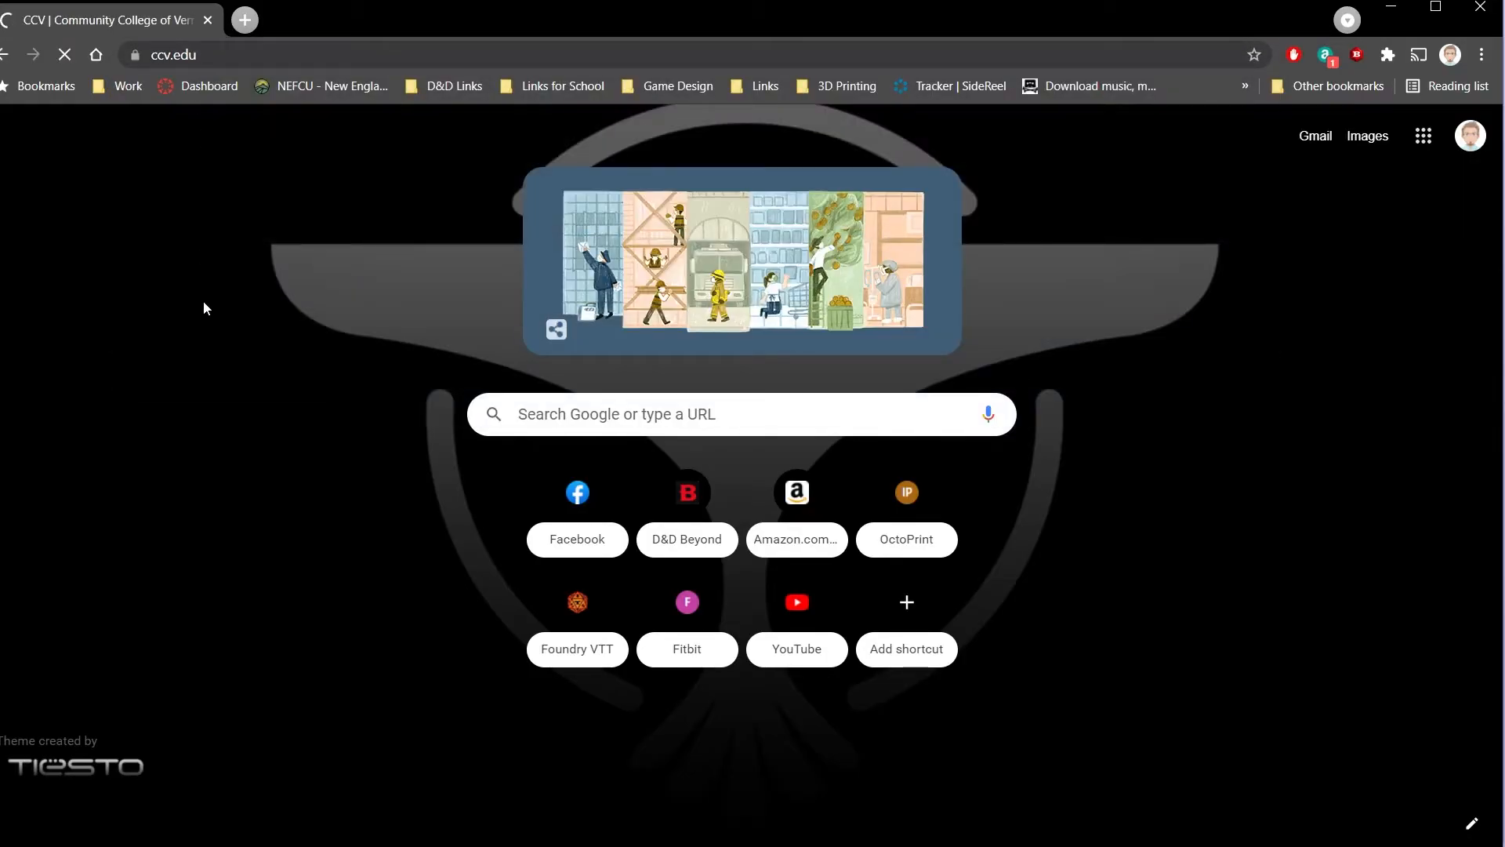
scroll(470, 430, down, 6)
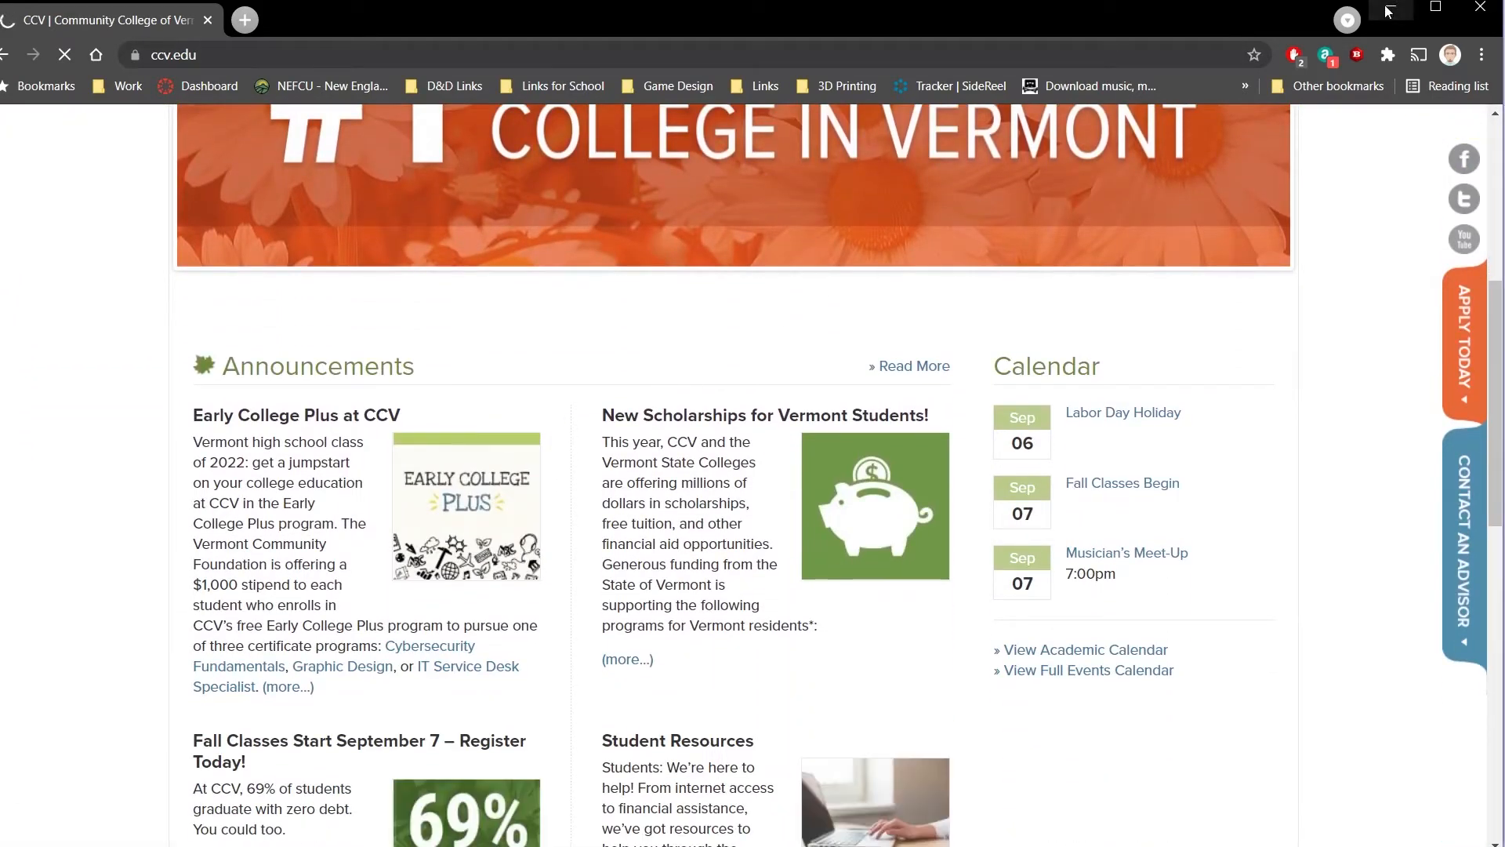
- Return to Wireshark, inspect the Ethernet destination address of the first HTTP GET request, packet 4805, and stop the capture
click(1390, 8)
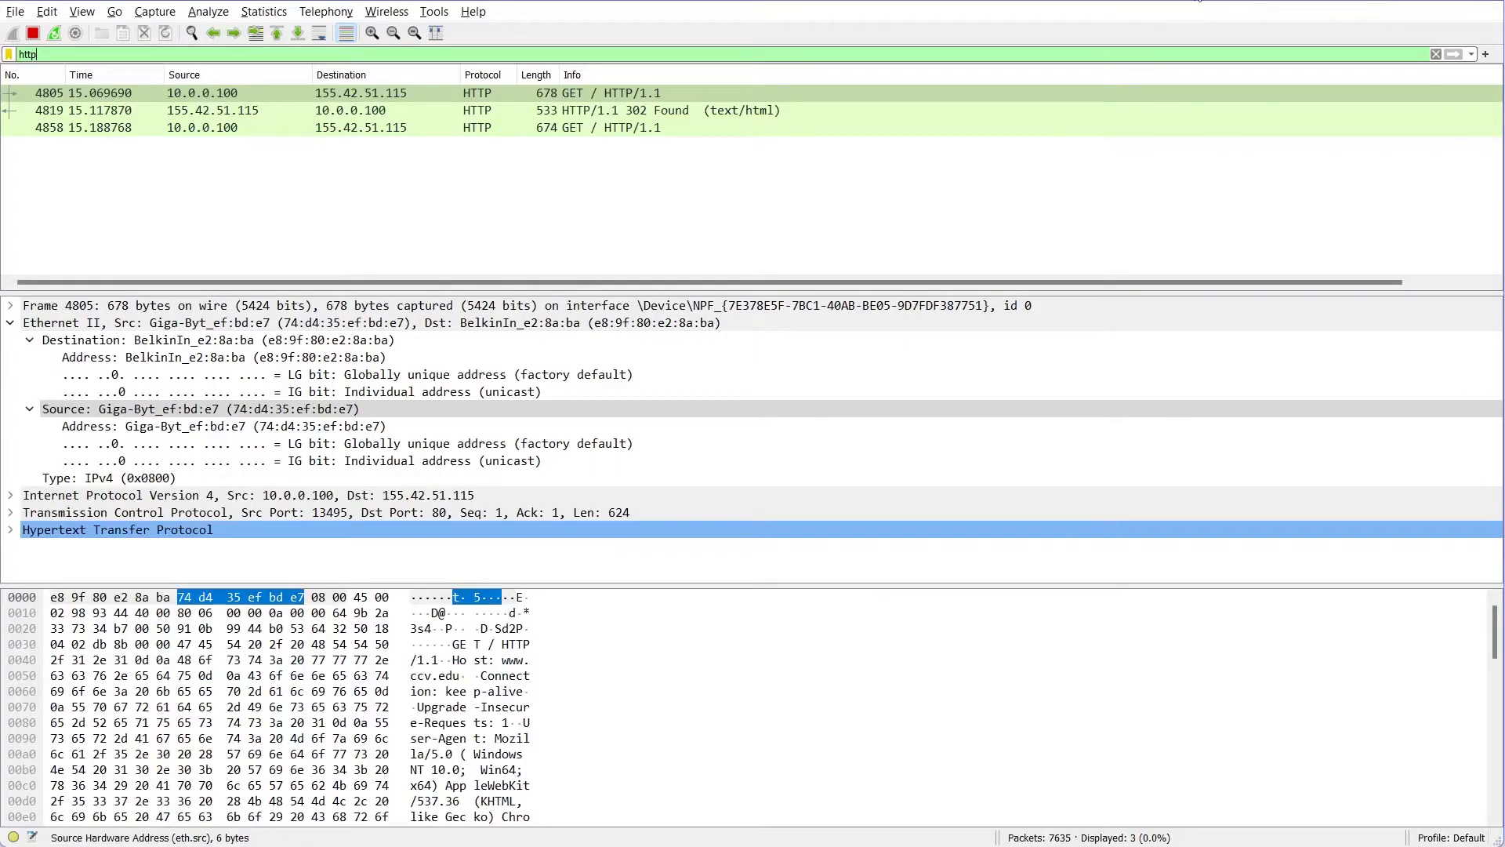
click(343, 96)
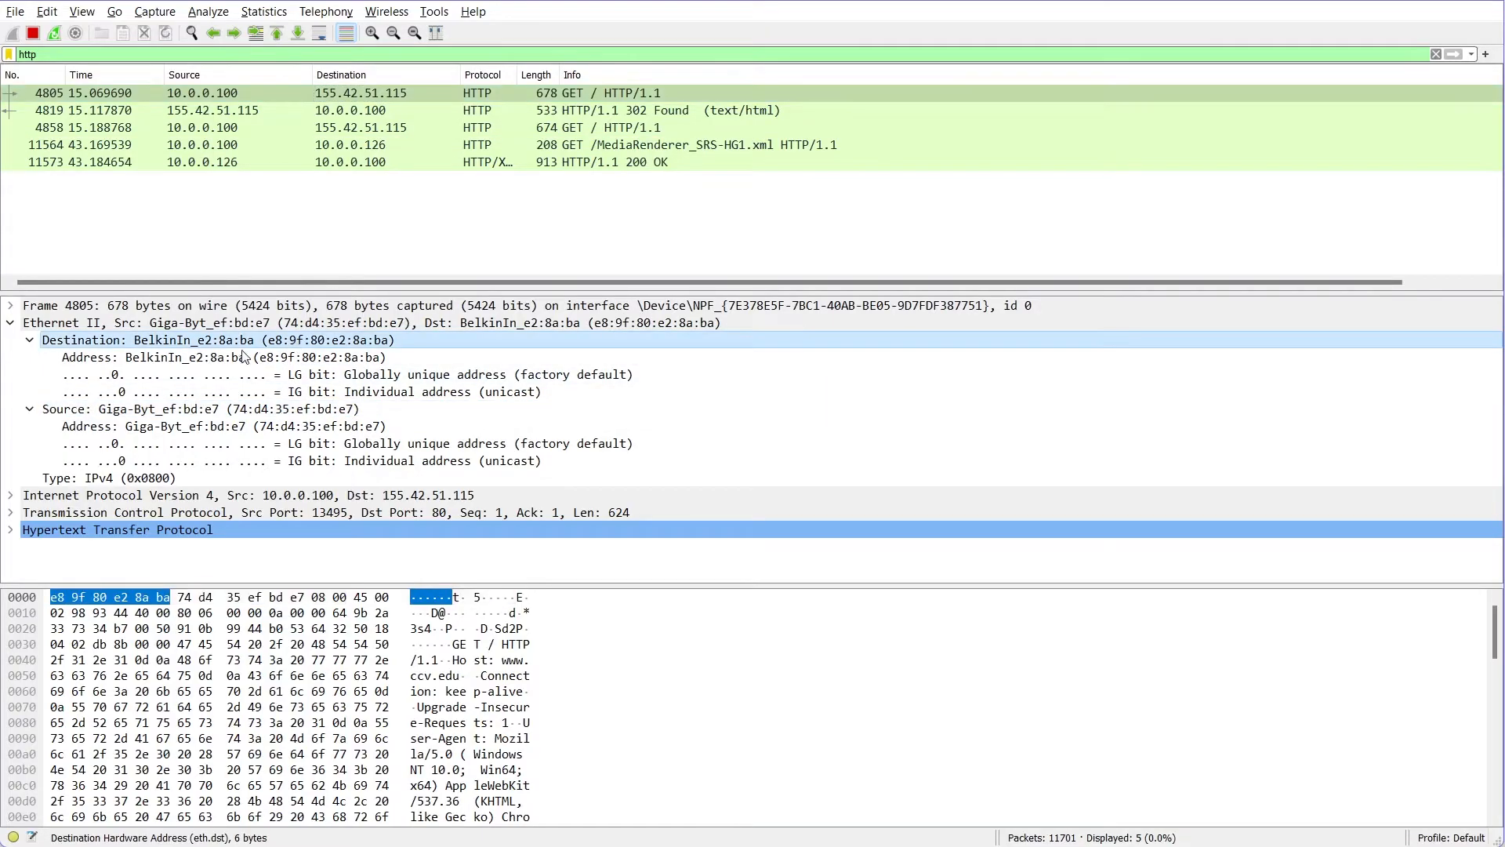
key(ctrl+e)
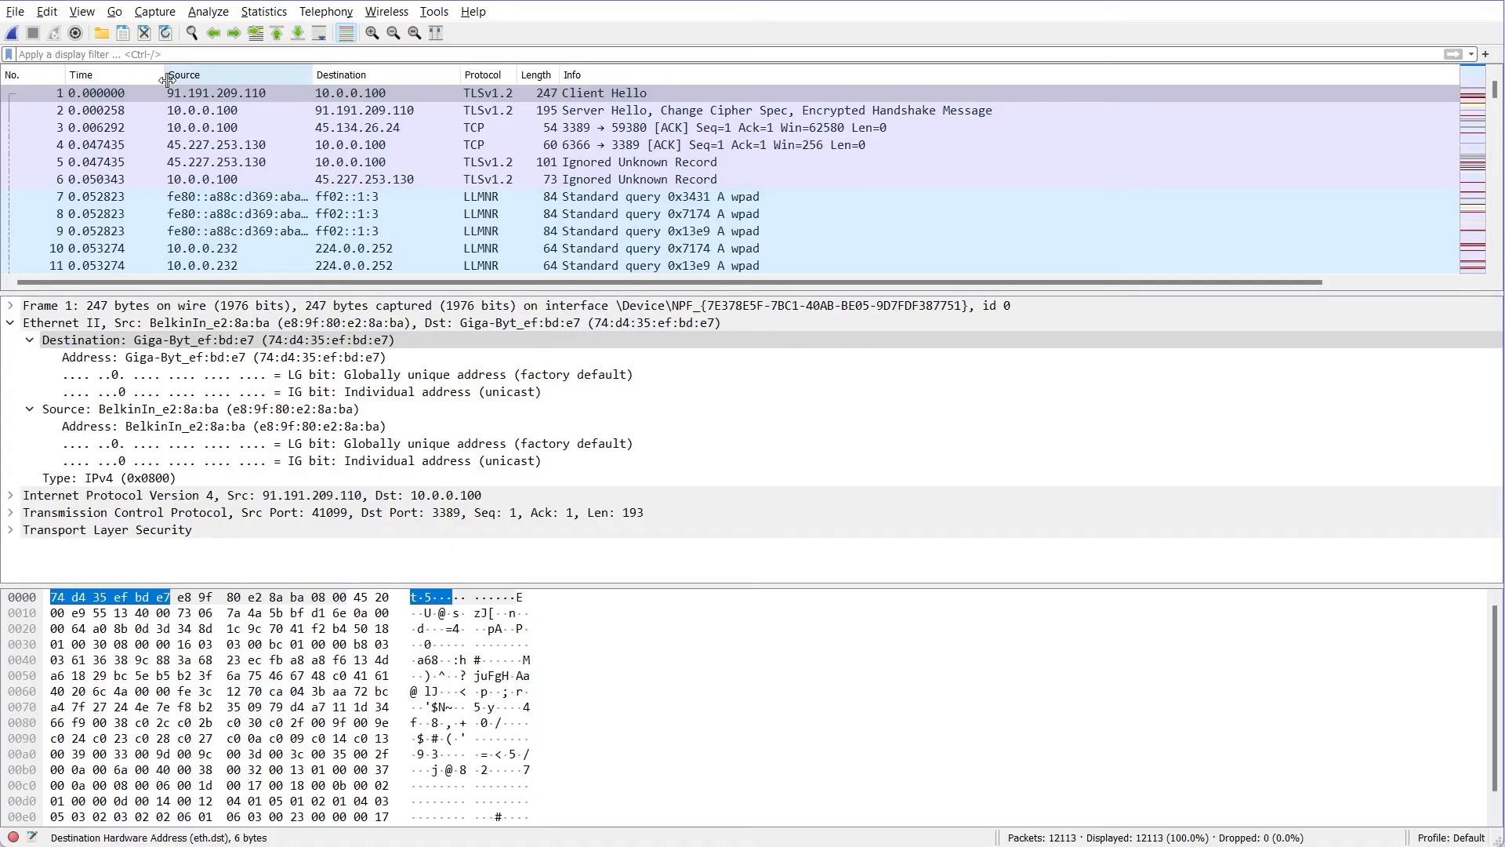
- Save the captured packets in the Documents folder as a pcapng file named testpcap
scroll(486, 180, down, 8)
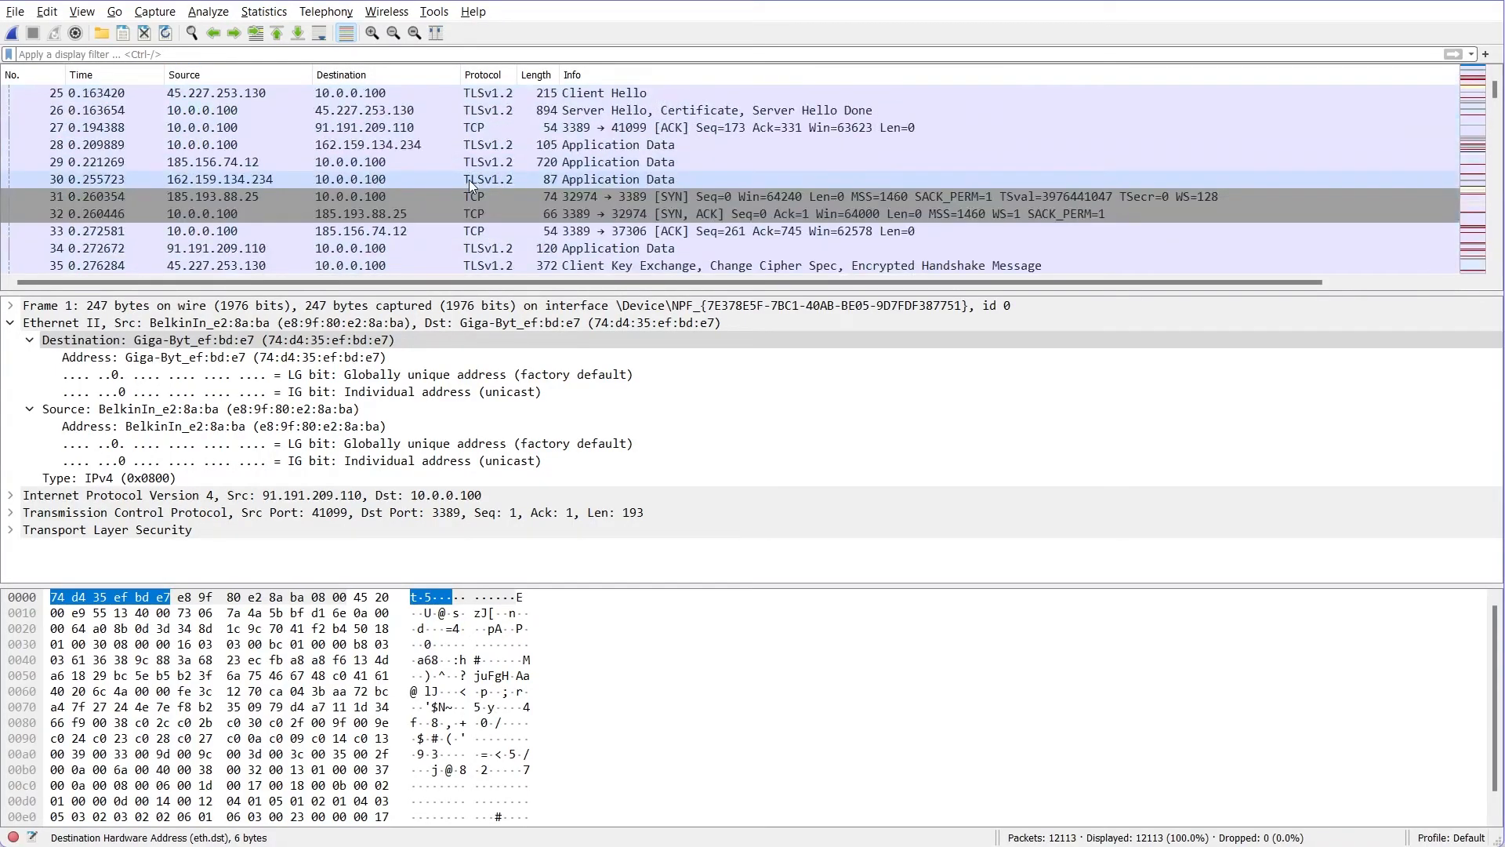
scroll(462, 189, down, 5)
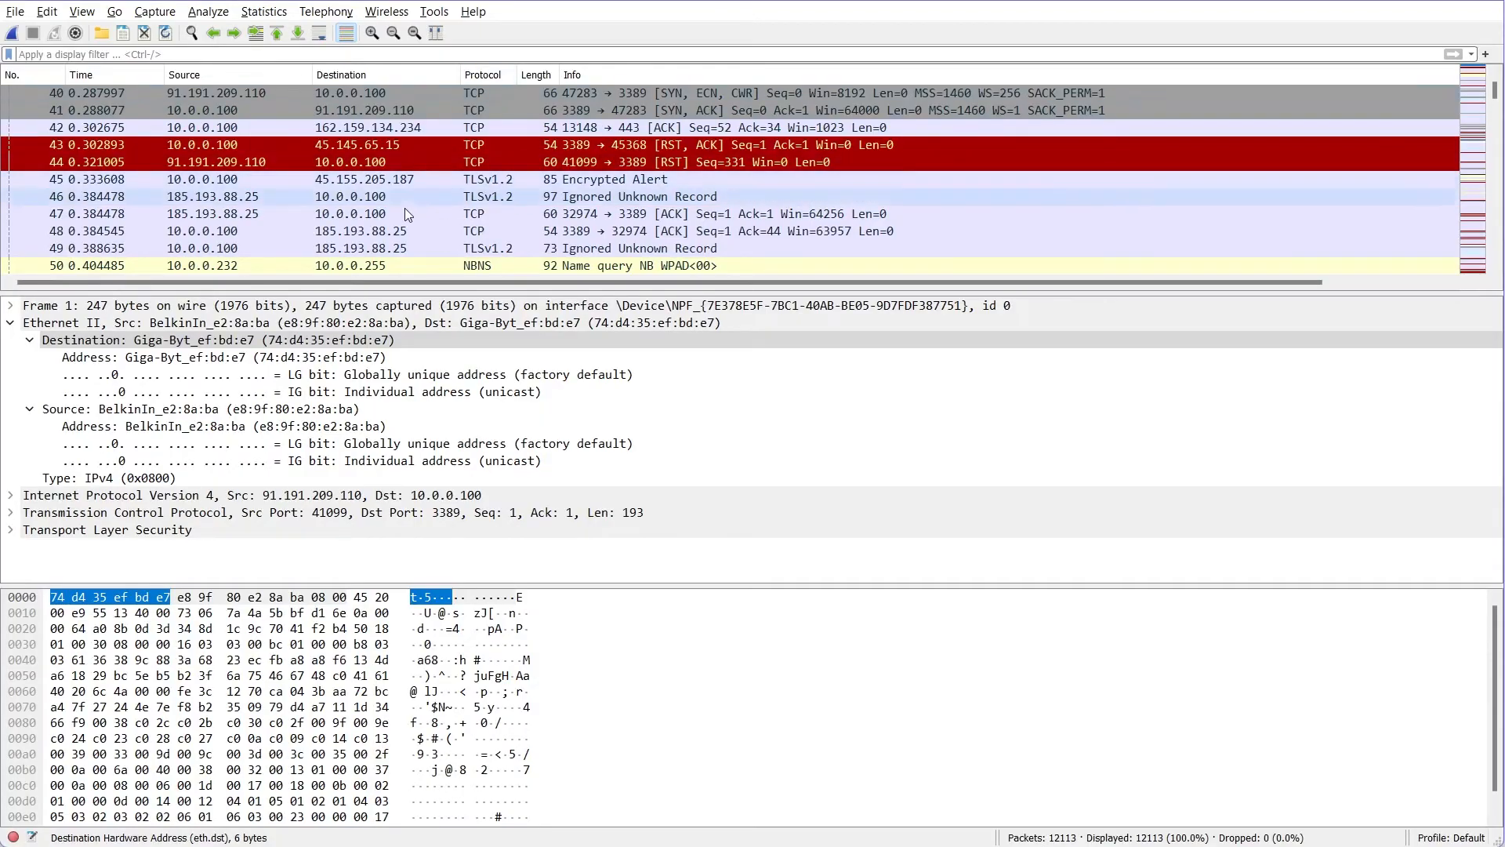
click(16, 11)
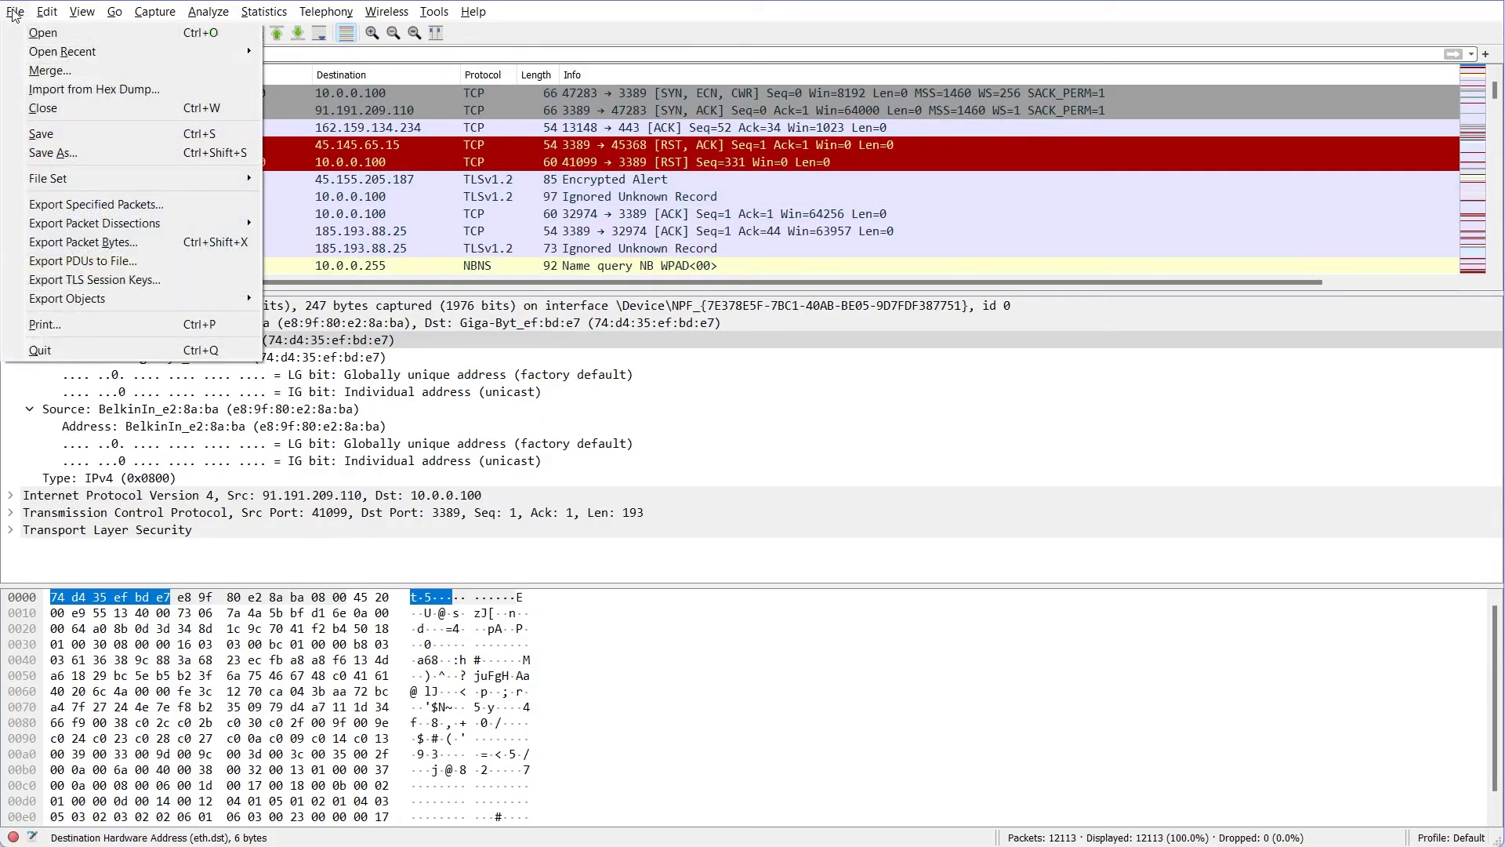
click(53, 154)
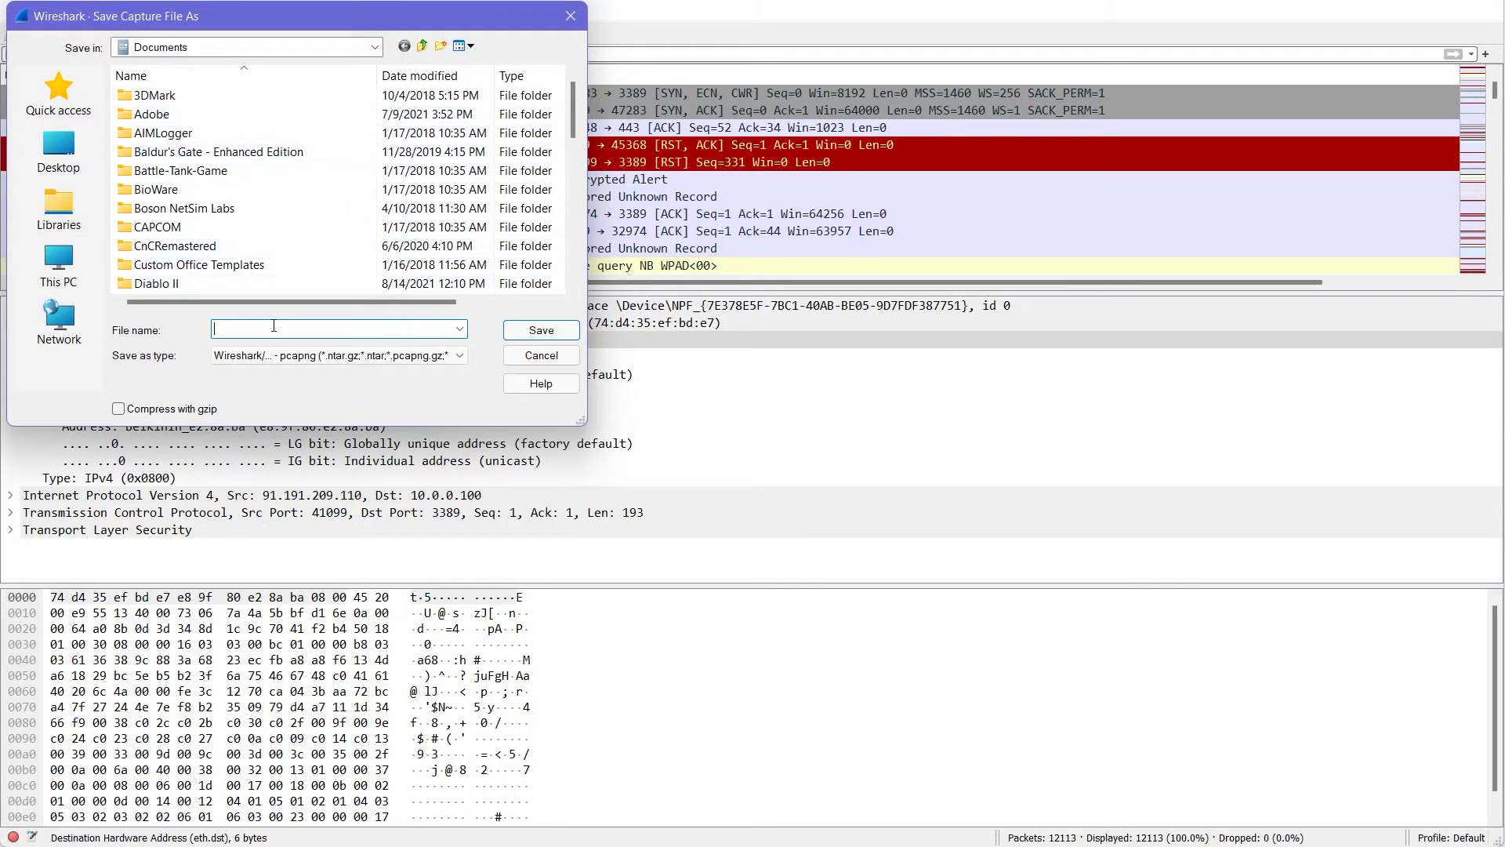
text(testpcap)
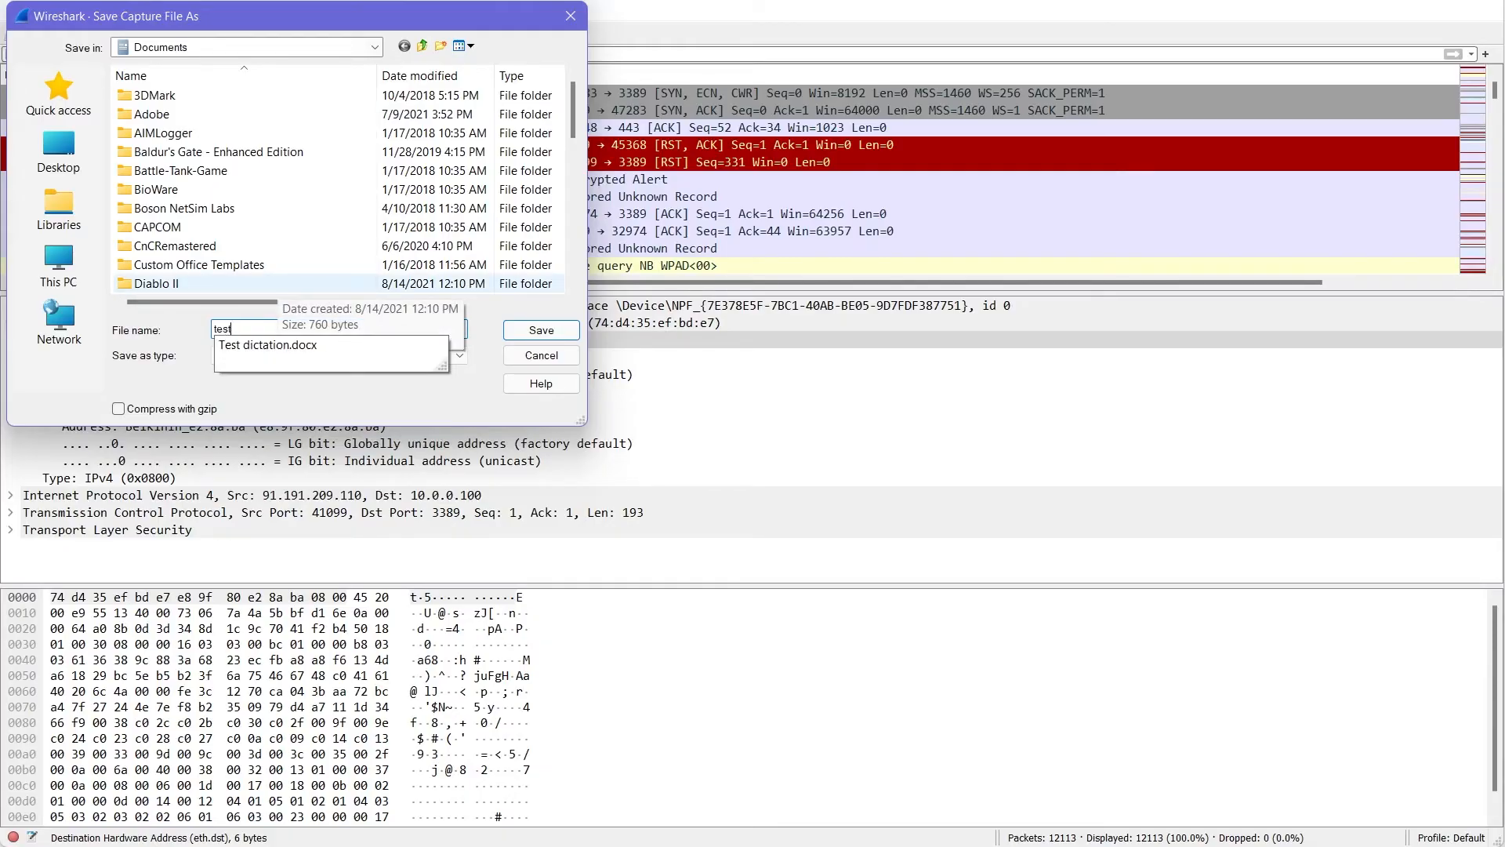
key(Return)
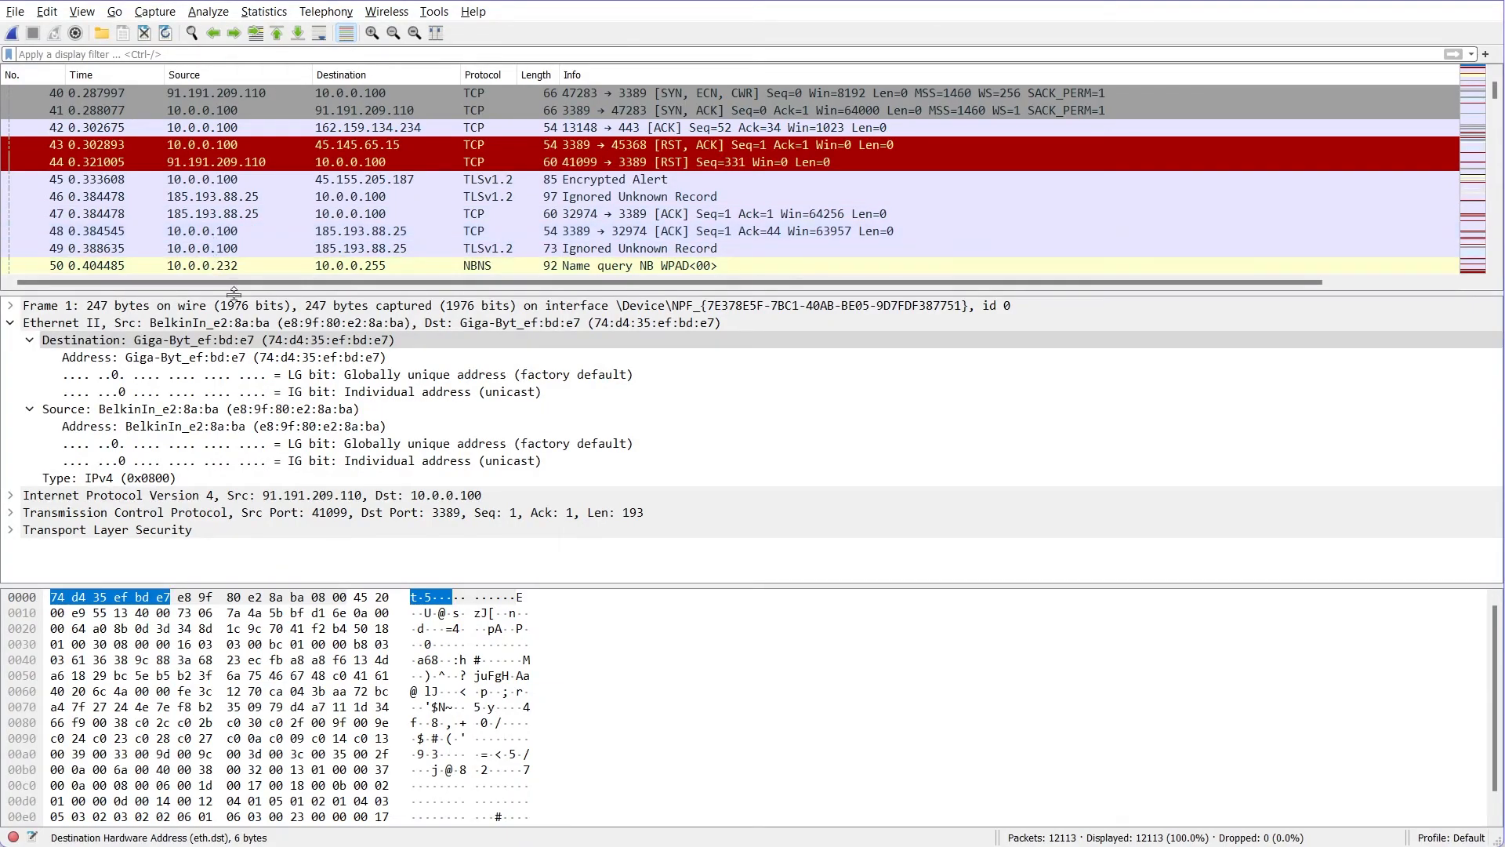
scroll(399, 172, down, 4)
scroll(407, 208, down, 9)
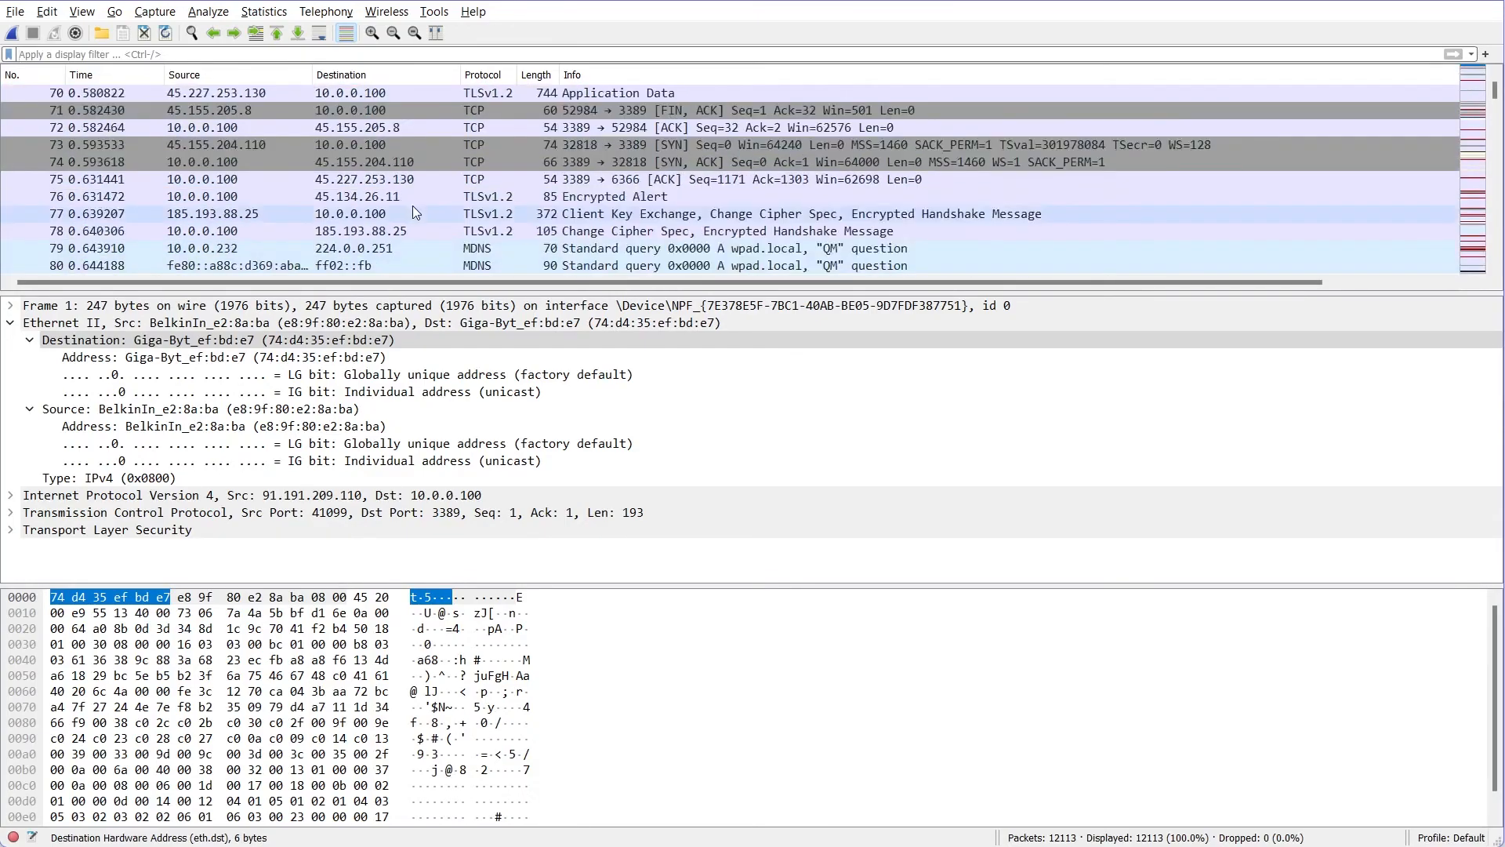
scroll(416, 197, down, 4)
scroll(420, 196, down, 18)
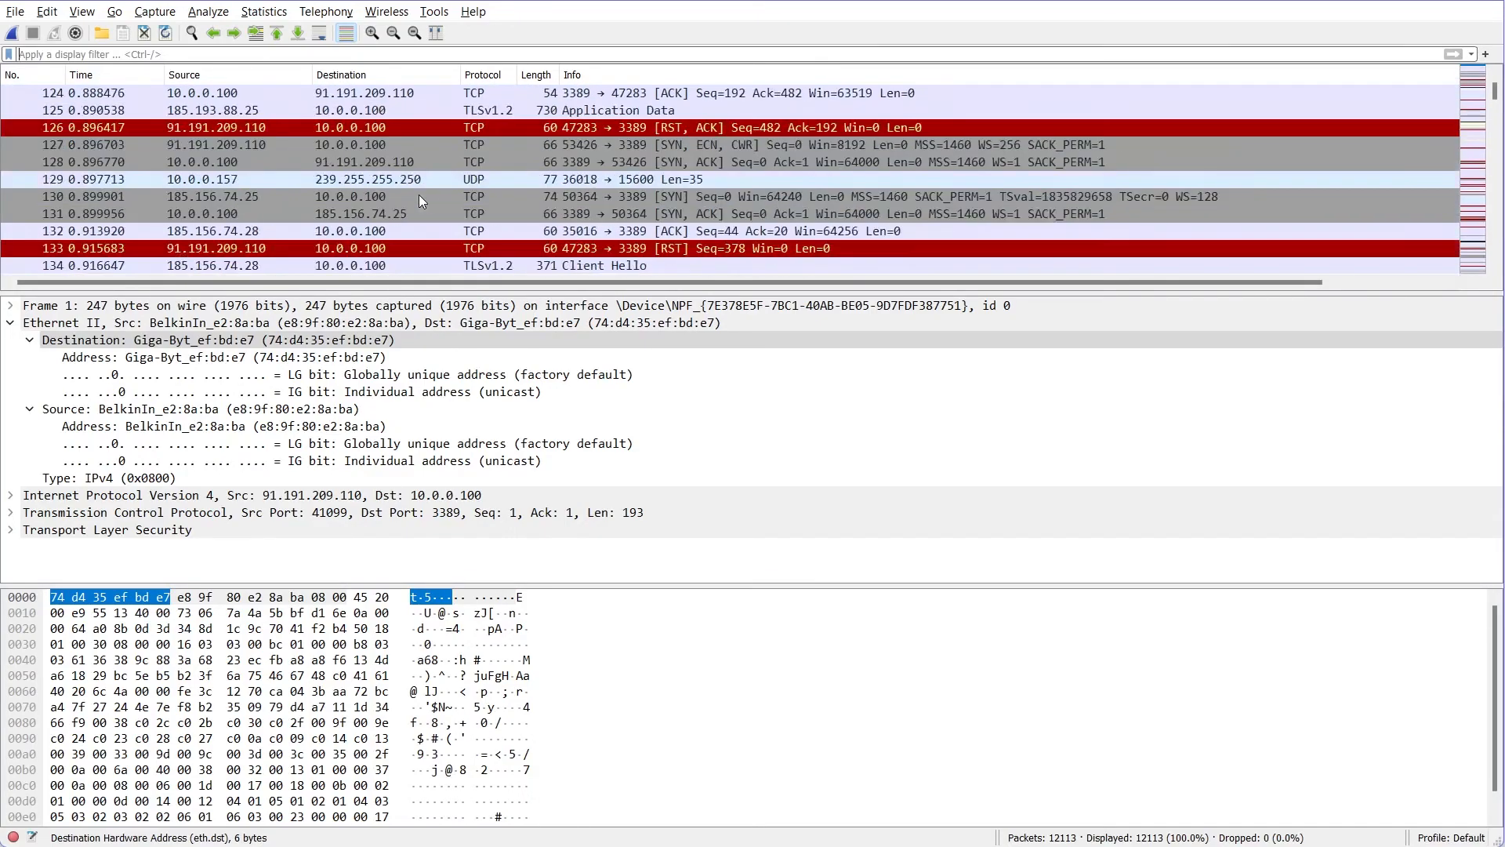